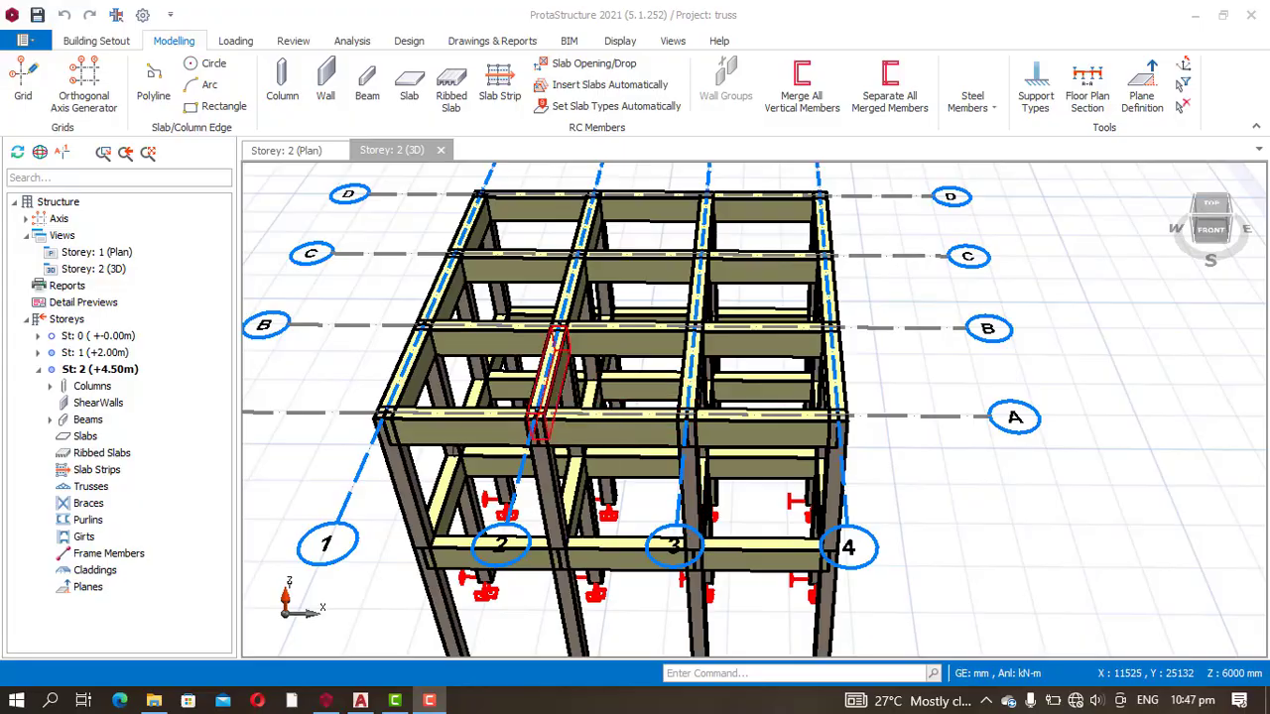
Step: Orbit, tilt and pan the 3D frame to inspect it from above and both sides
{"action": "scroll", "coordinate": [418, 421], "scroll_direction": "down", "scroll_amount": 2}
{"action": "middle_click_drag", "start_coordinate": [796, 480], "coordinate": [348, 464]}
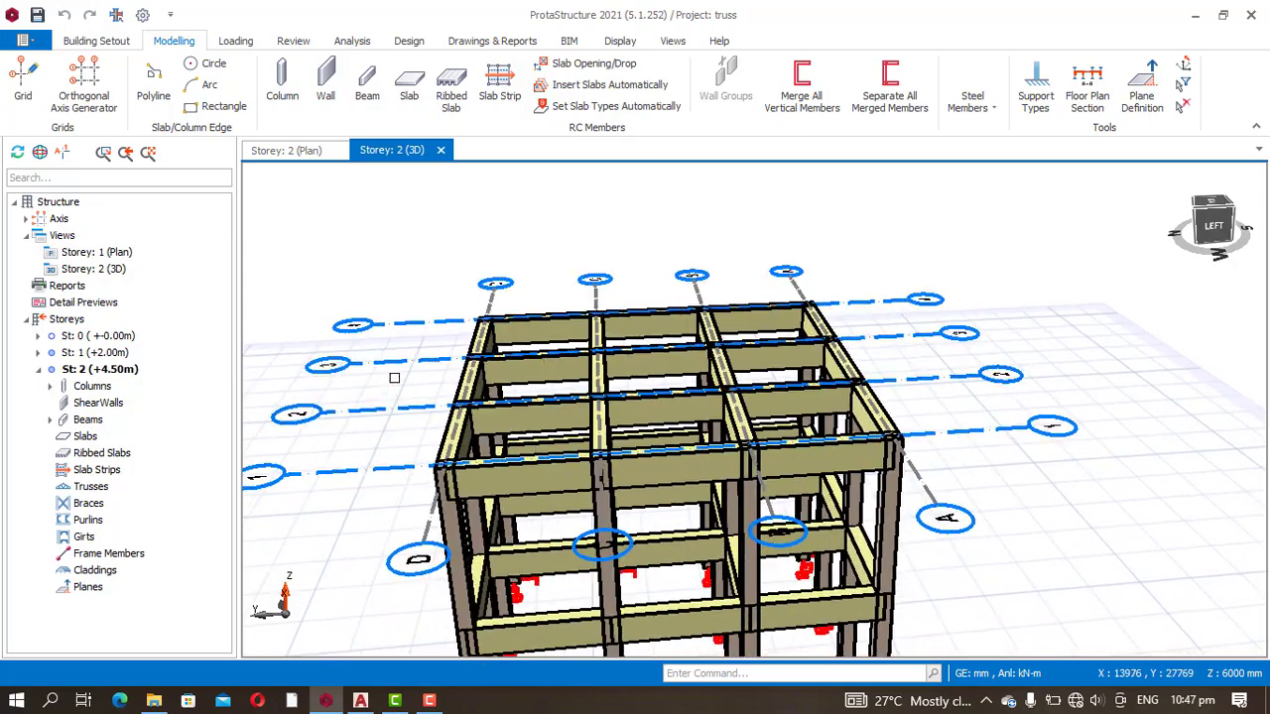
{"action": "mouse_move", "coordinate": [396, 348]}
{"action": "middle_mouse_down"}
{"action": "mouse_move", "coordinate": [409, 384]}
{"action": "mouse_move", "coordinate": [397, 365]}
{"action": "middle_mouse_up"}
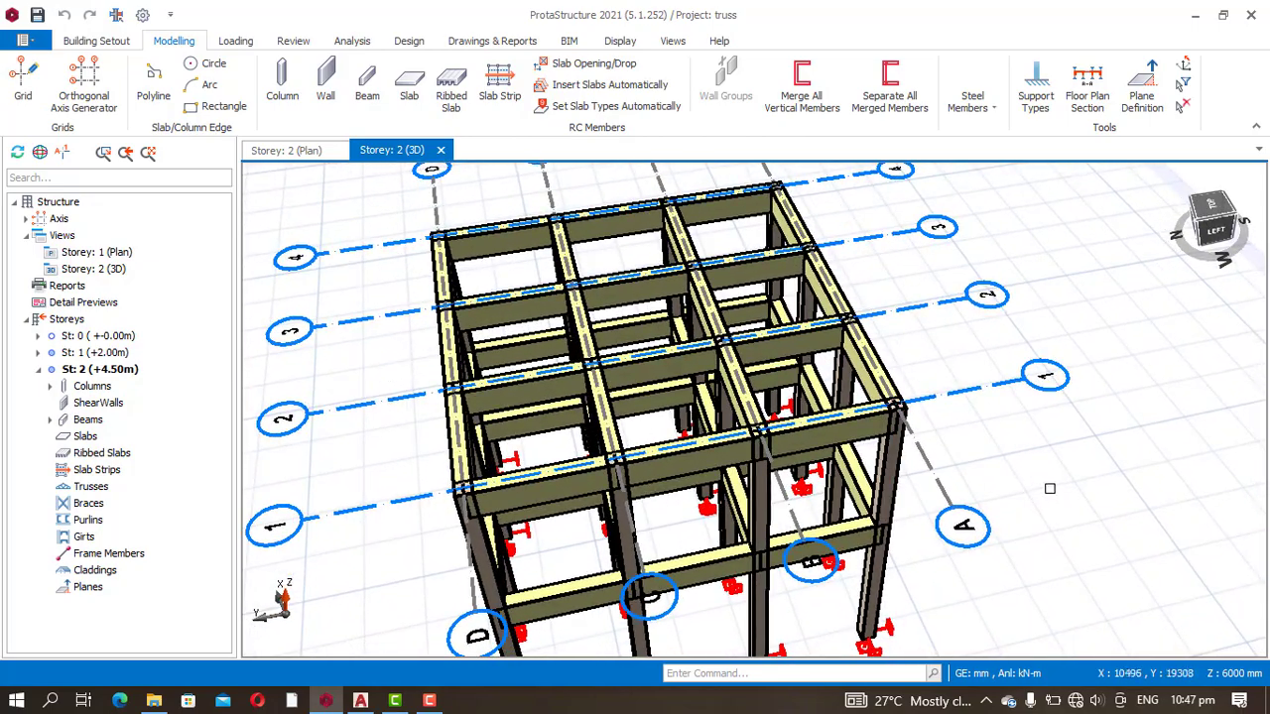
{"action": "middle_click_drag", "start_coordinate": [1050, 488], "coordinate": [1018, 471]}
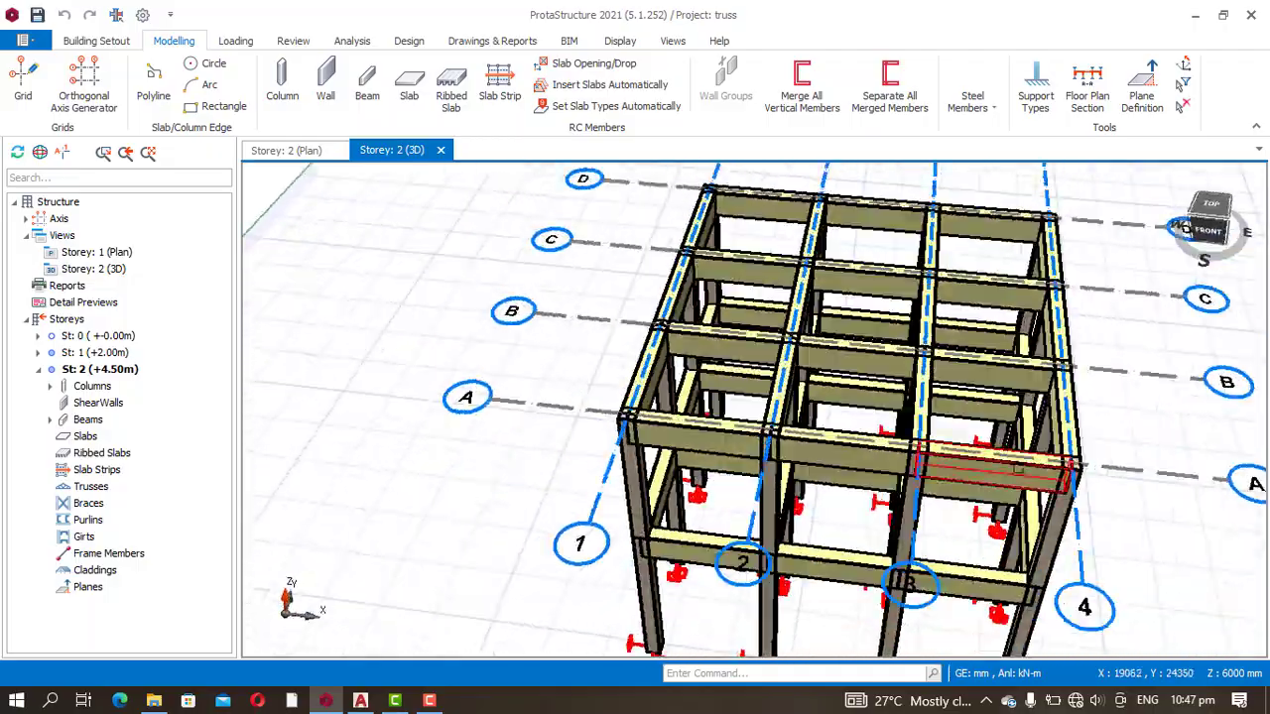
{"action": "middle_click_drag", "start_coordinate": [1133, 401], "coordinate": [962, 417]}
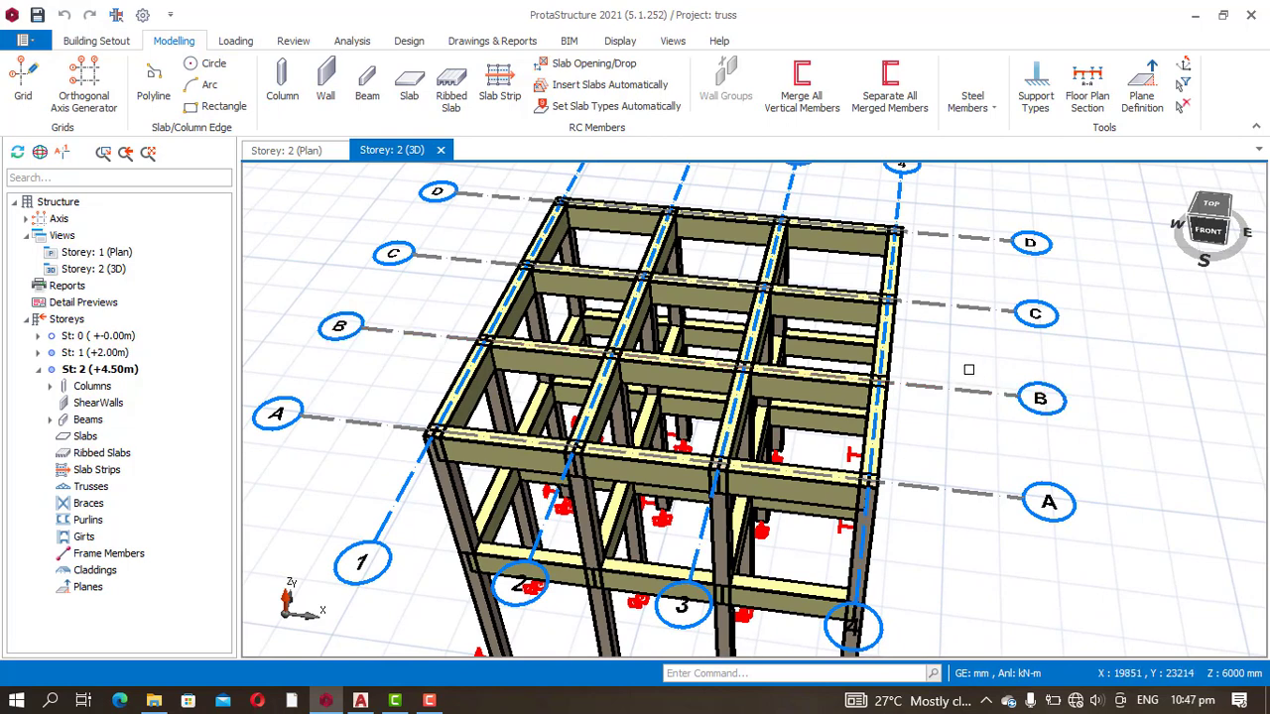
Step: Place a Truss between the two end intersections of axis A on the top storey
{"action": "double_click", "coordinate": [169, 44]}
{"action": "left_click", "coordinate": [174, 45]}
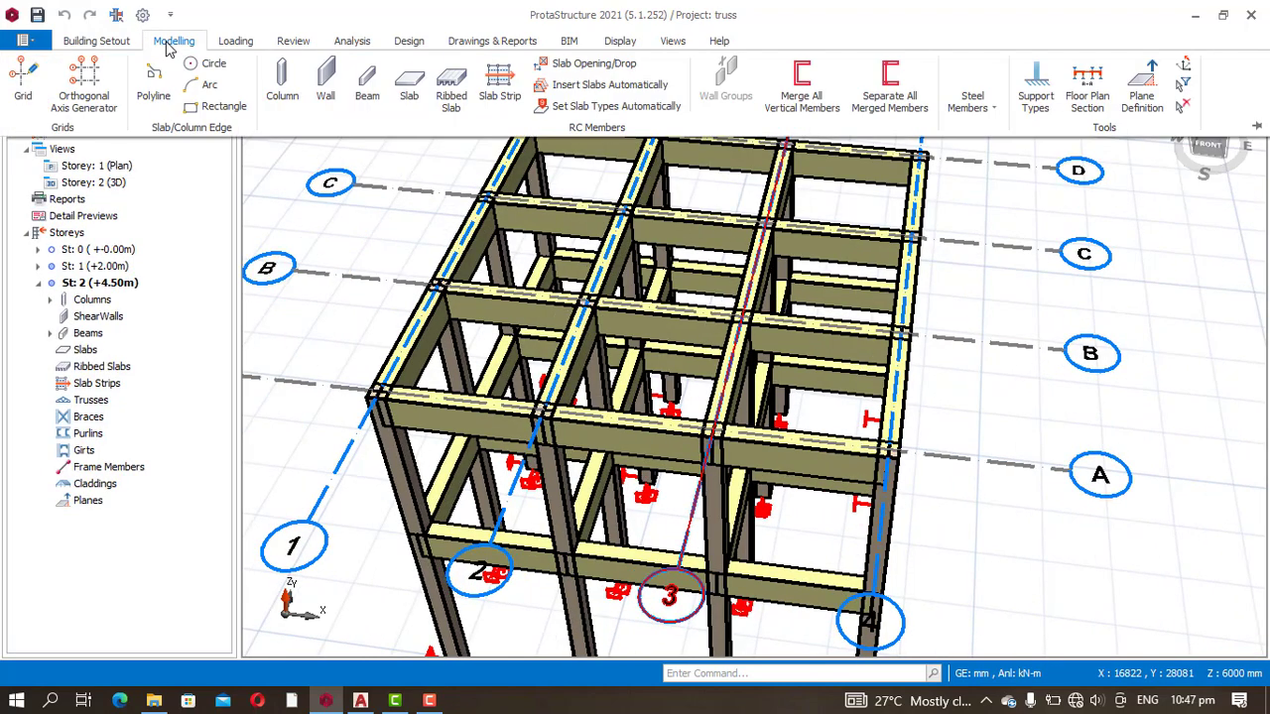
{"action": "left_click", "coordinate": [995, 109]}
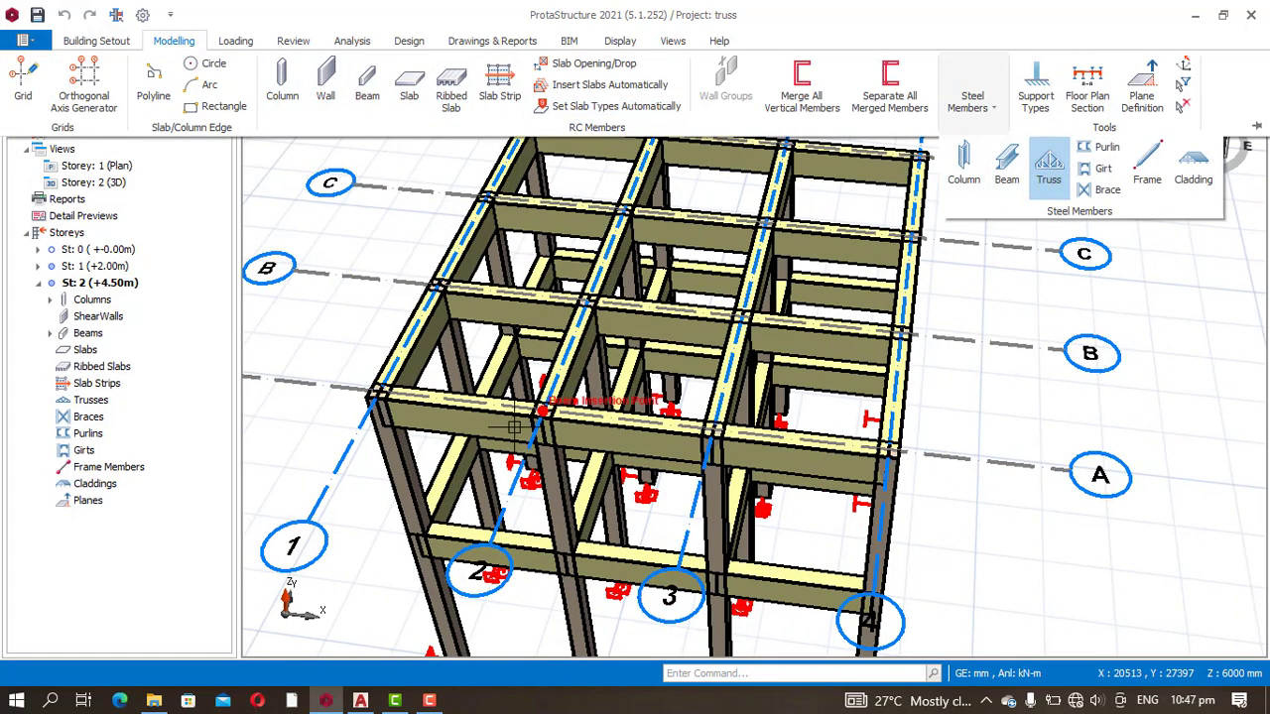
{"action": "scroll", "coordinate": [375, 367], "scroll_direction": "up", "scroll_amount": 5}
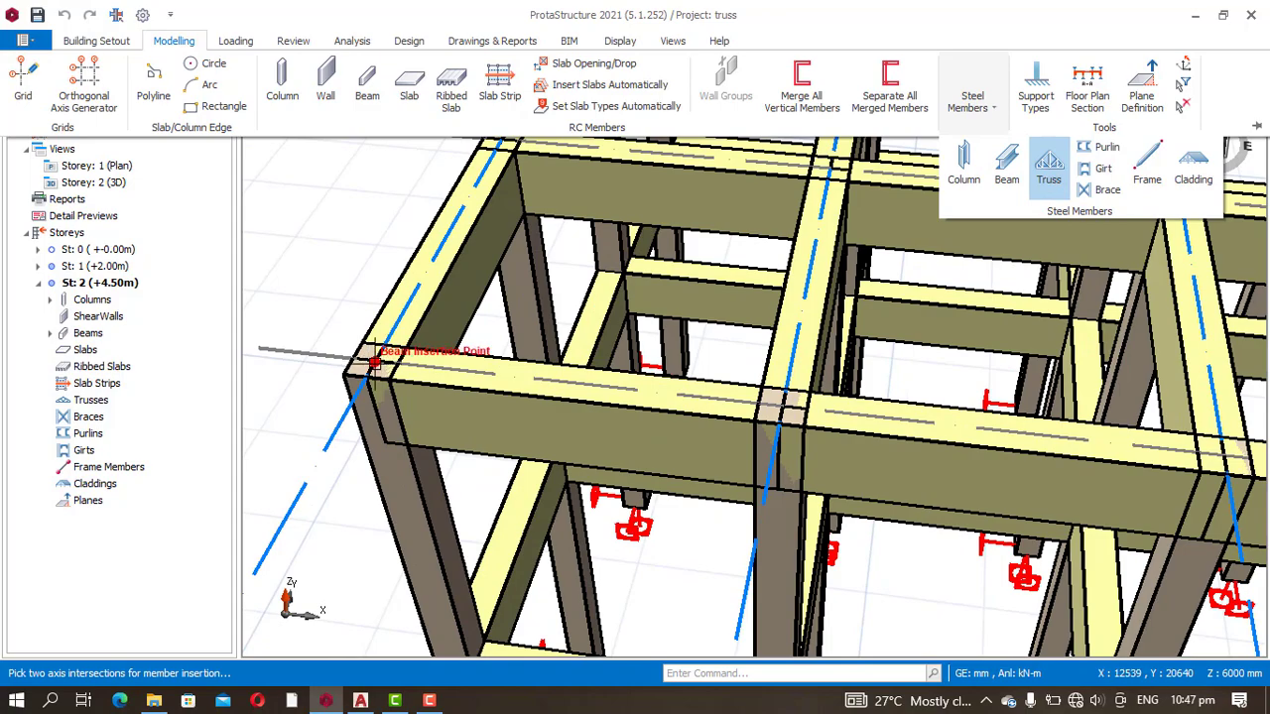
{"action": "left_click", "coordinate": [375, 363]}
{"action": "scroll", "coordinate": [347, 357], "scroll_direction": "down", "scroll_amount": 5}
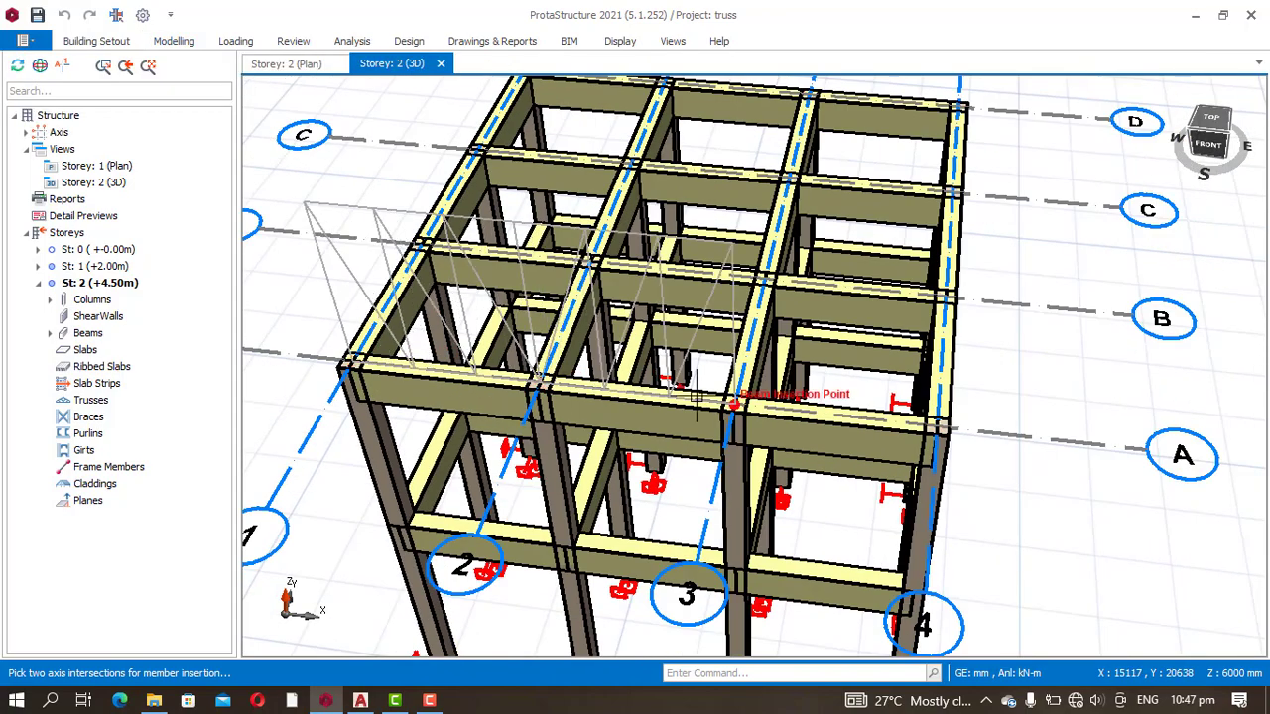
{"action": "scroll", "coordinate": [938, 435], "scroll_direction": "up", "scroll_amount": 3}
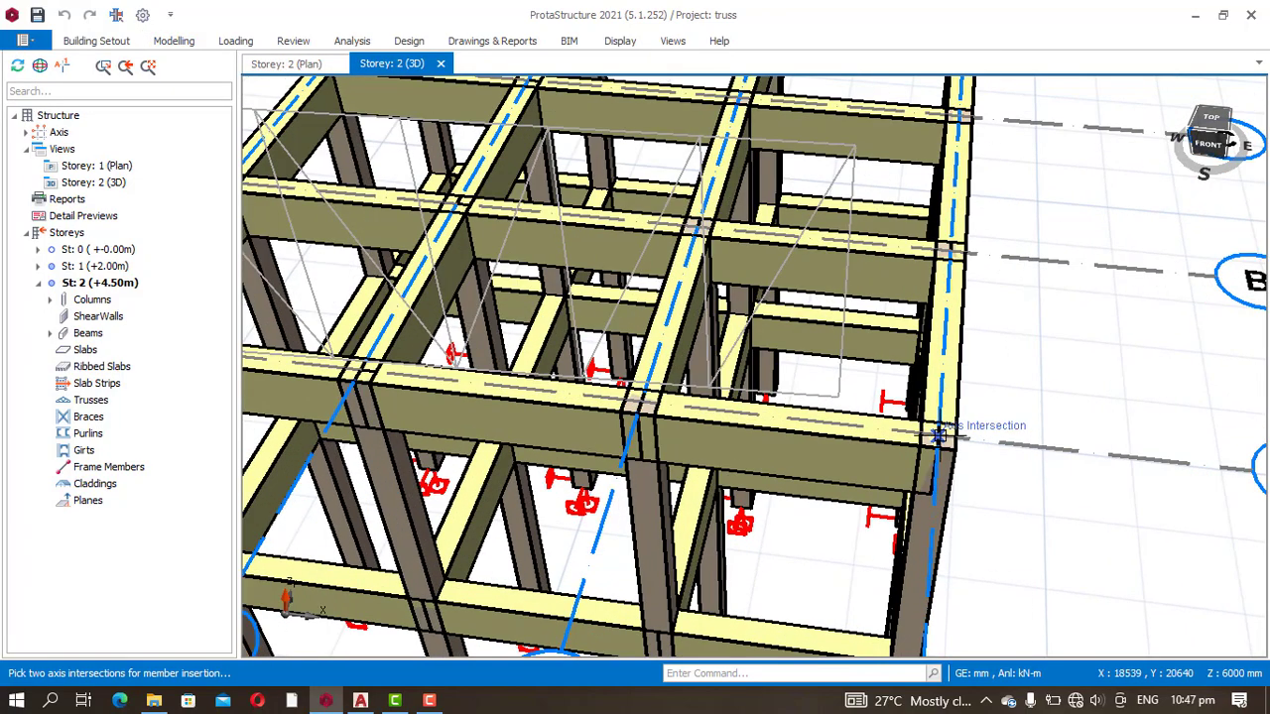
{"action": "left_click", "coordinate": [939, 435]}
{"action": "scroll", "coordinate": [933, 447], "scroll_direction": "down", "scroll_amount": 3}
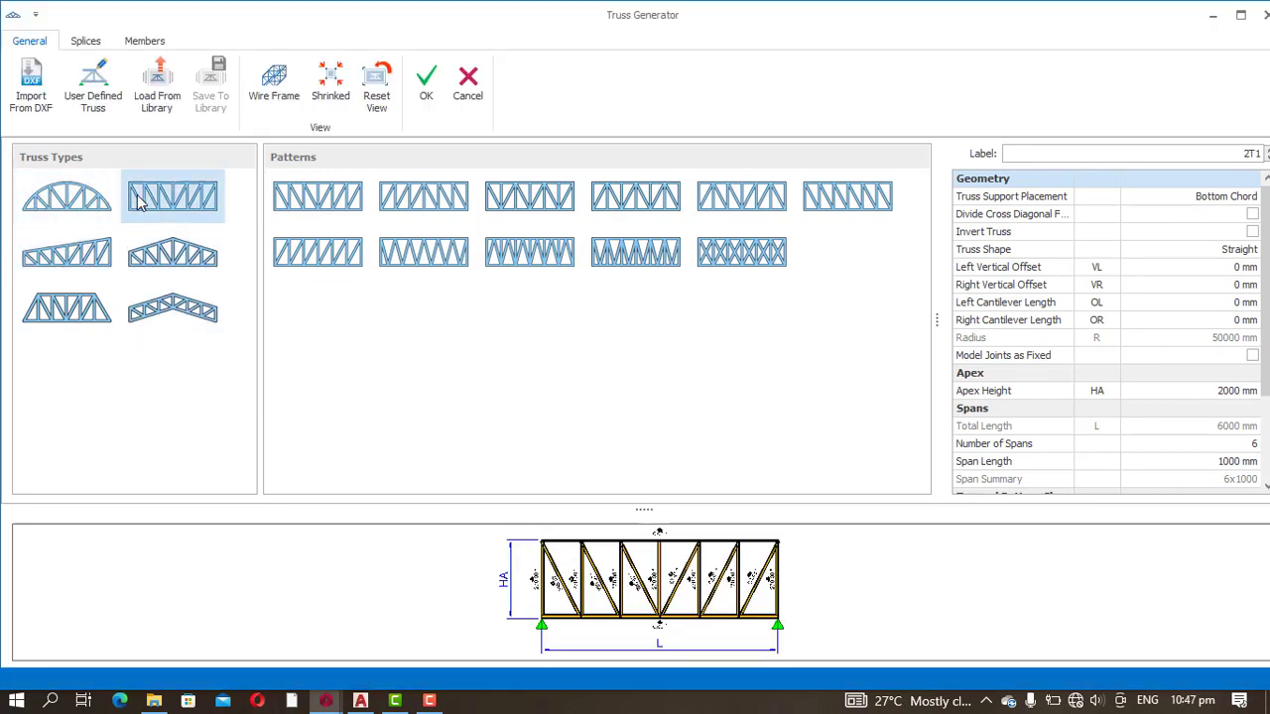
Step: Try the pitched and flat truss types, keep the arched truss, then switch to MODELLED ROOF.dxf in AutoCAD
{"action": "left_click", "coordinate": [67, 197]}
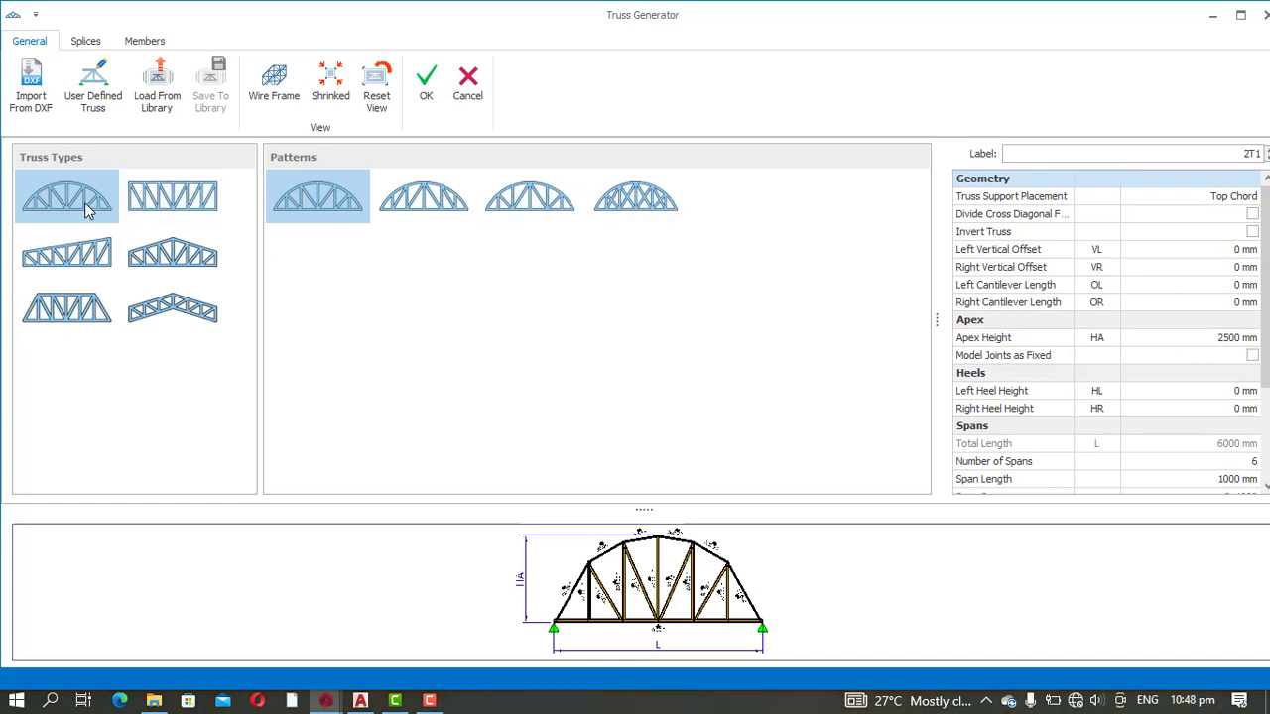
{"action": "left_click", "coordinate": [165, 332]}
{"action": "left_click", "coordinate": [216, 217]}
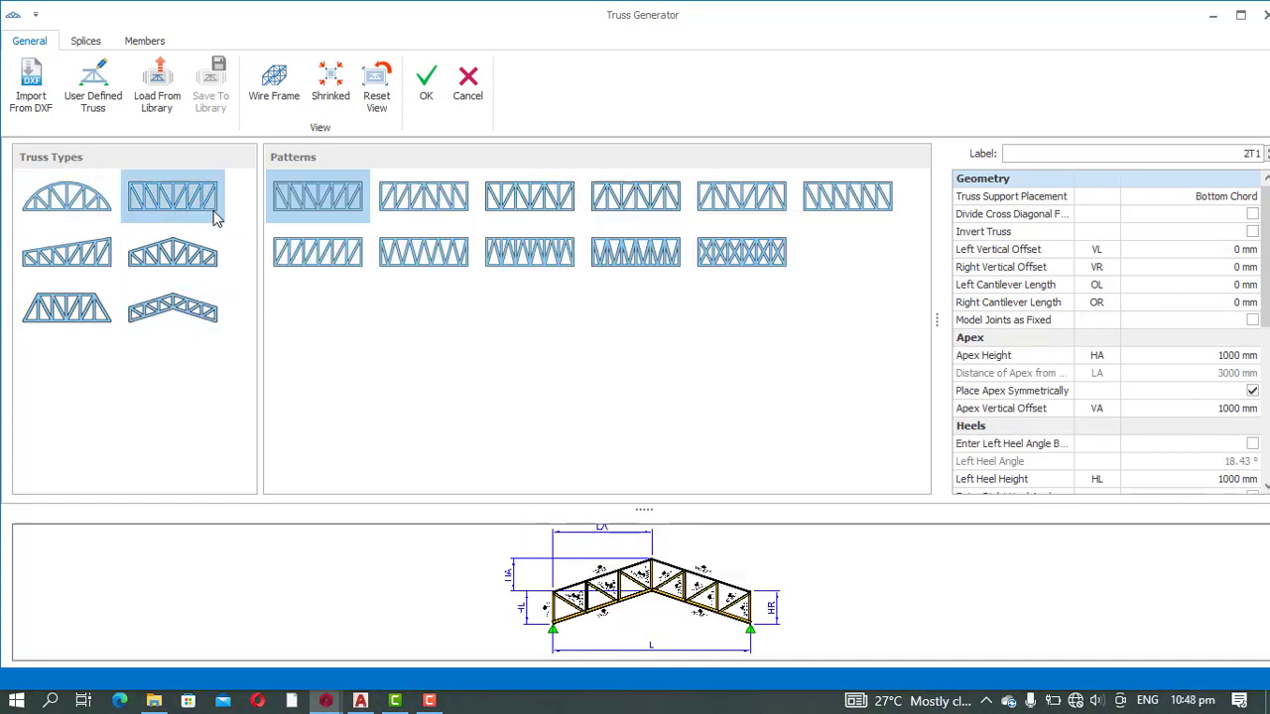
{"action": "left_click", "coordinate": [85, 198]}
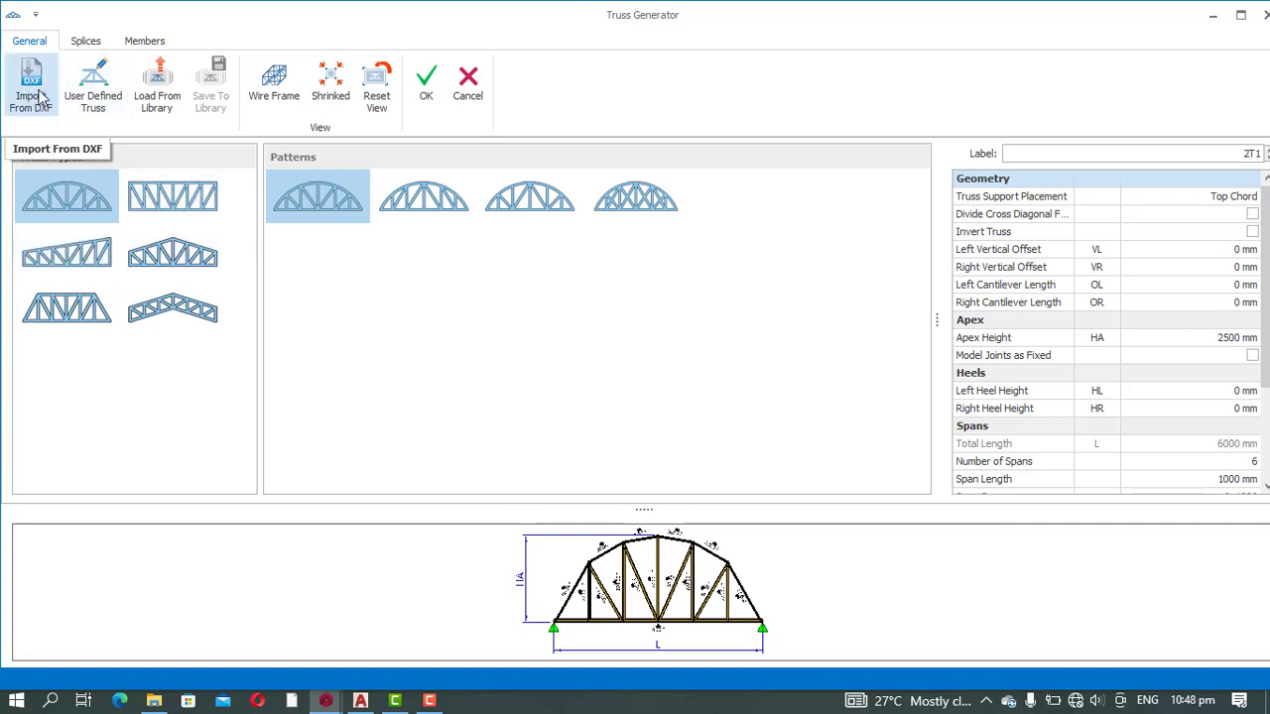
{"action": "left_click", "coordinate": [360, 701]}
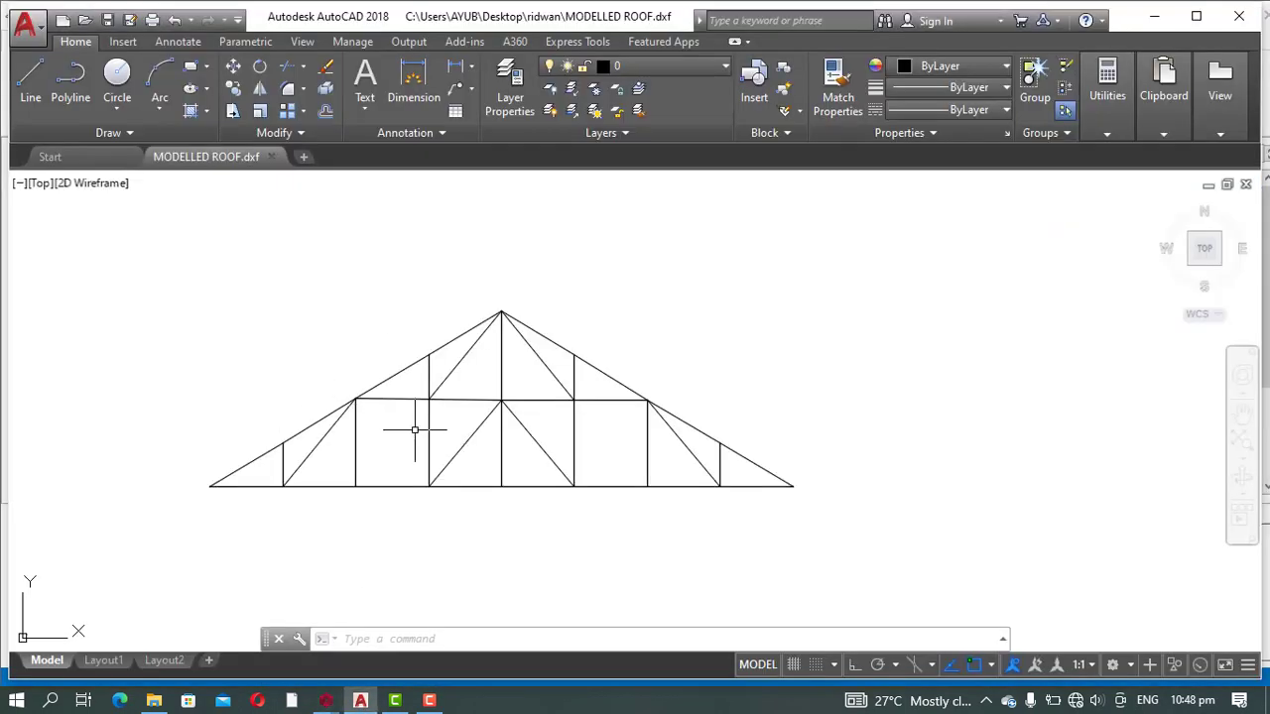
{"action": "scroll", "coordinate": [415, 430], "scroll_direction": "up", "scroll_amount": 2}
{"action": "middle_click_drag", "start_coordinate": [414, 439], "coordinate": [454, 425]}
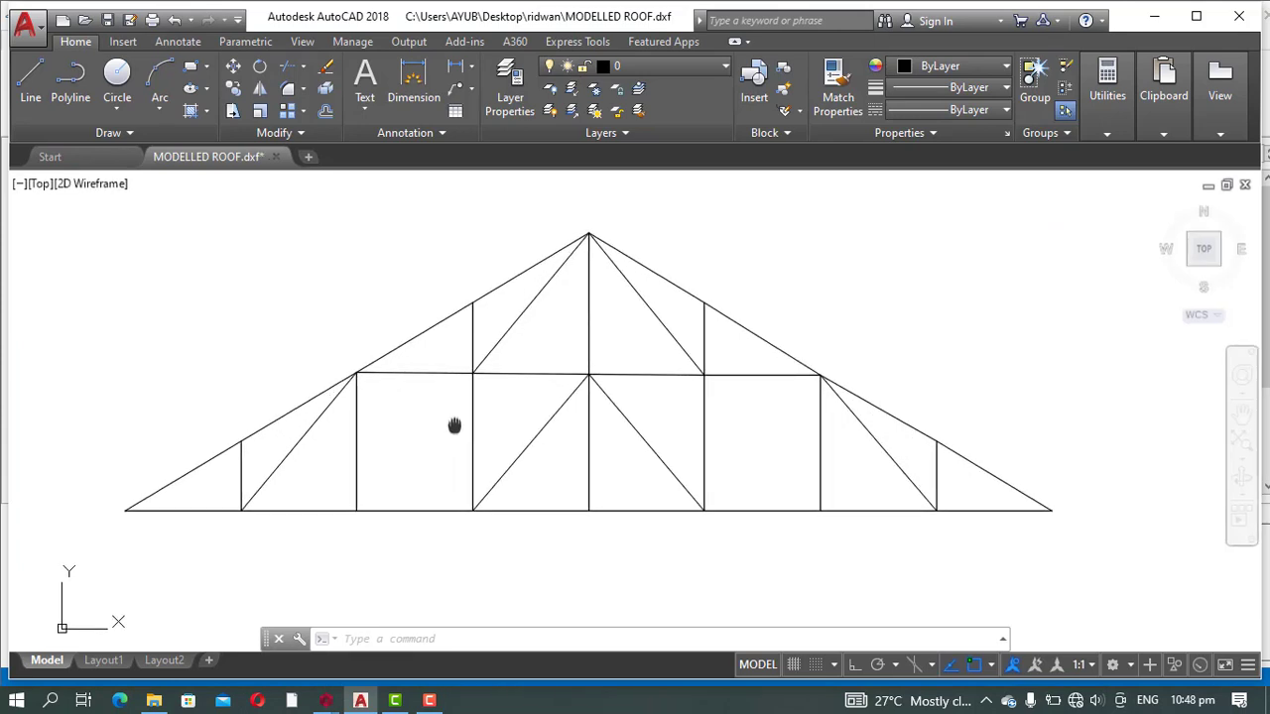
{"action": "mouse_move", "coordinate": [454, 426]}
{"action": "middle_mouse_down"}
{"action": "mouse_move", "coordinate": [426, 425]}
{"action": "mouse_move", "coordinate": [434, 433]}
{"action": "middle_mouse_up"}
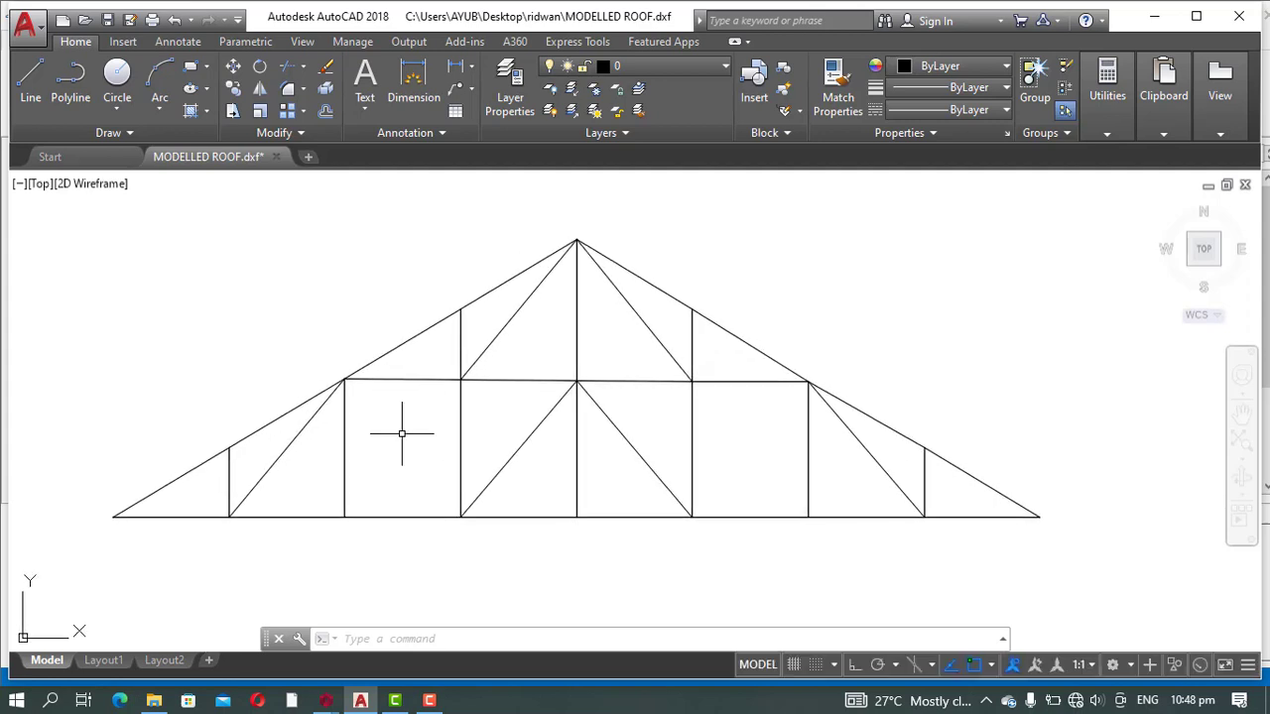
{"action": "scroll", "coordinate": [139, 497], "scroll_direction": "up", "scroll_amount": 2}
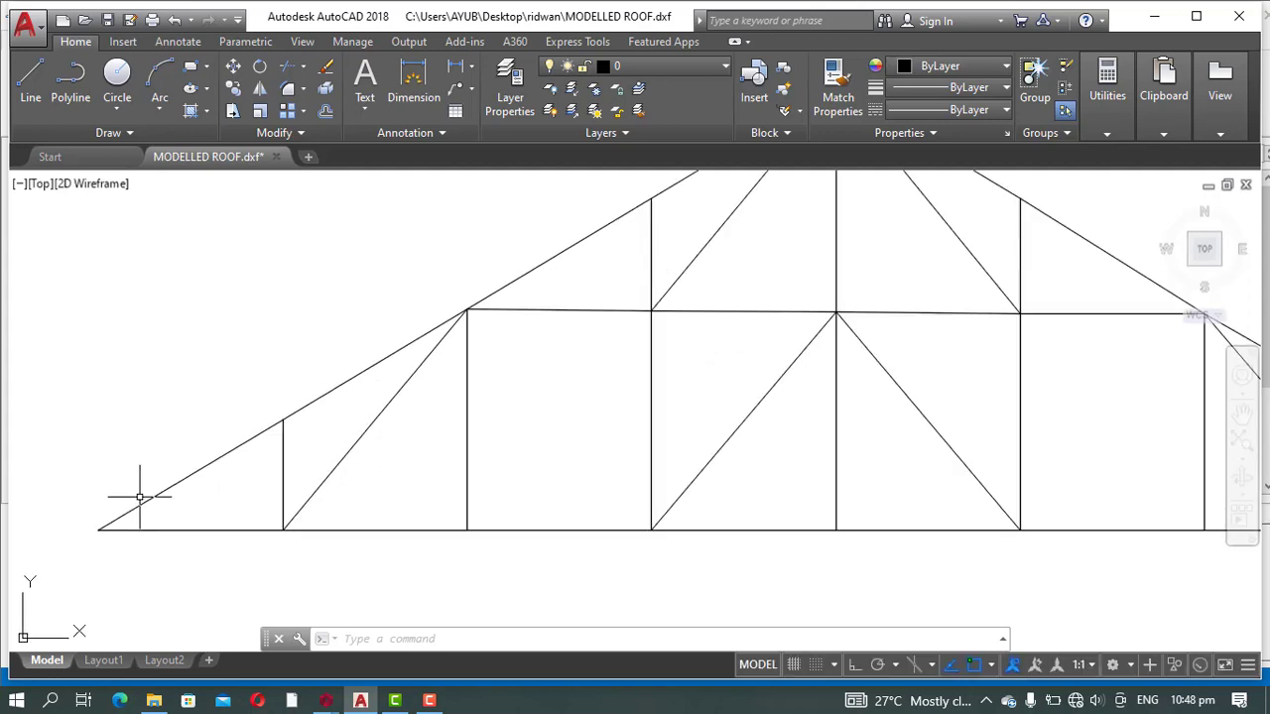
{"action": "scroll", "coordinate": [140, 497], "scroll_direction": "up", "scroll_amount": 2}
{"action": "scroll", "coordinate": [171, 482], "scroll_direction": "down", "scroll_amount": 2}
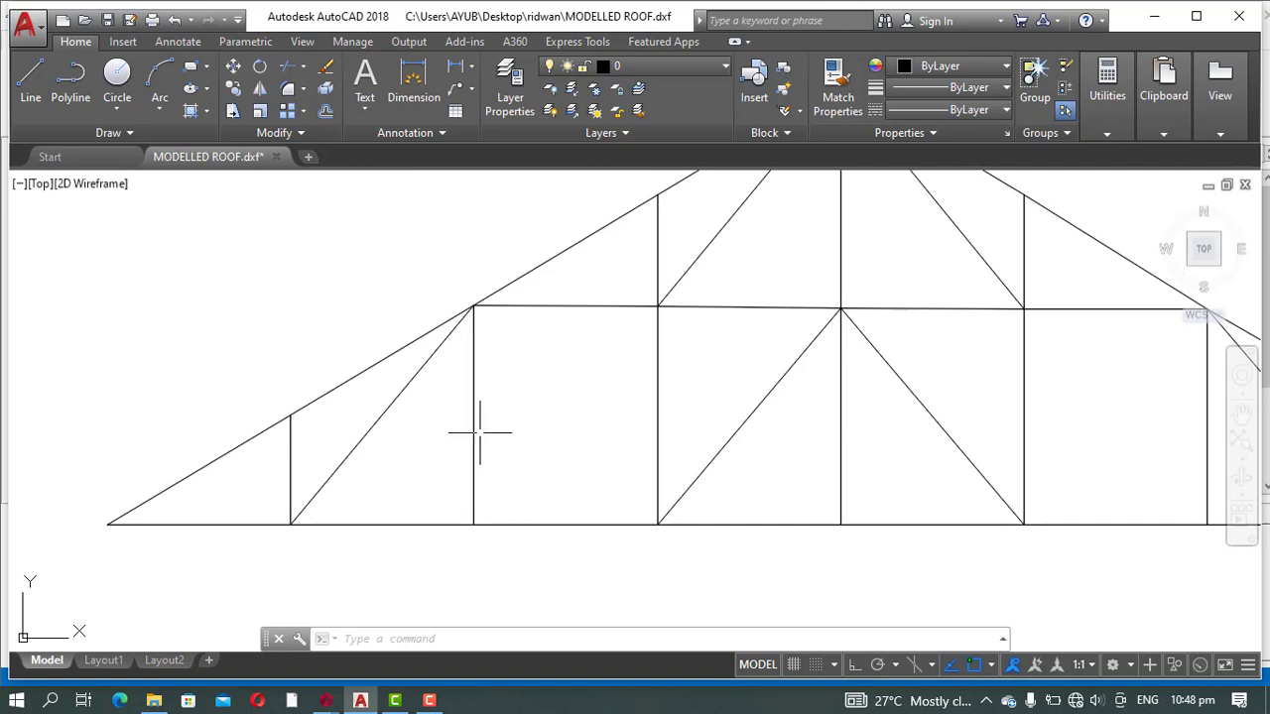
{"action": "scroll", "coordinate": [487, 431], "scroll_direction": "down", "scroll_amount": 2}
{"action": "middle_click_drag", "start_coordinate": [527, 417], "coordinate": [439, 440]}
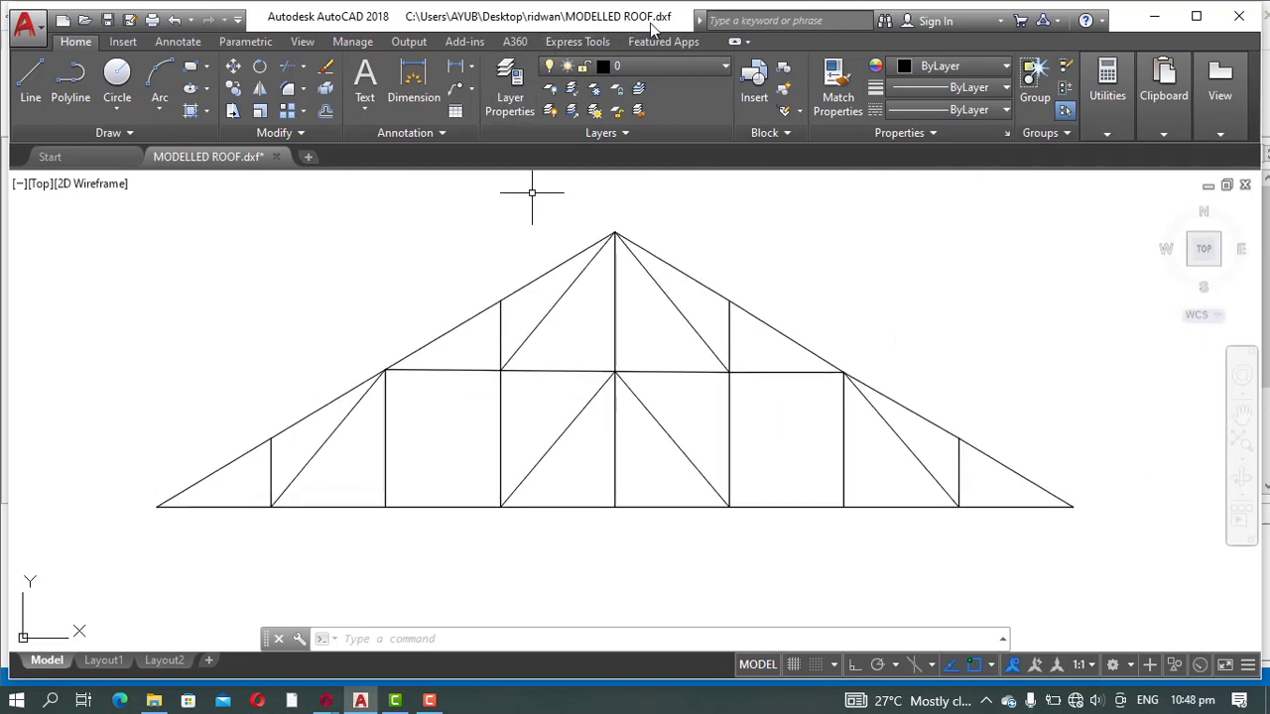
{"action": "left_click", "coordinate": [24, 24]}
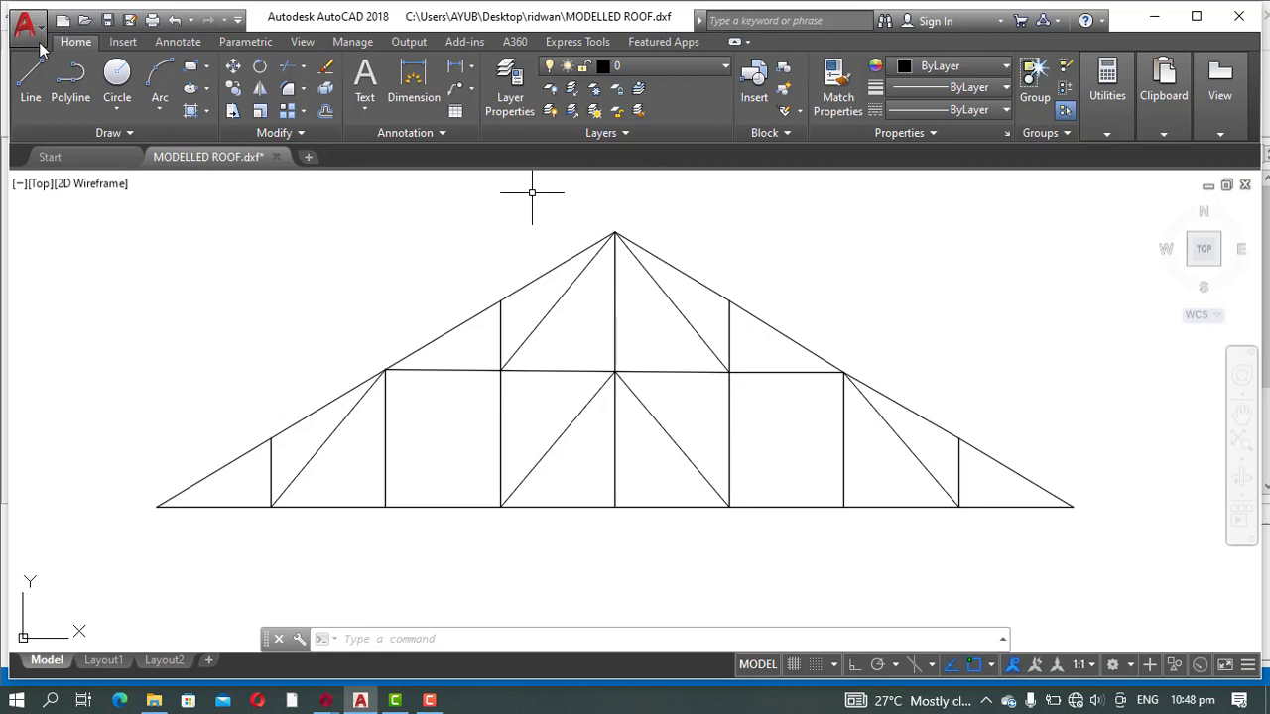
{"action": "left_click", "coordinate": [72, 252]}
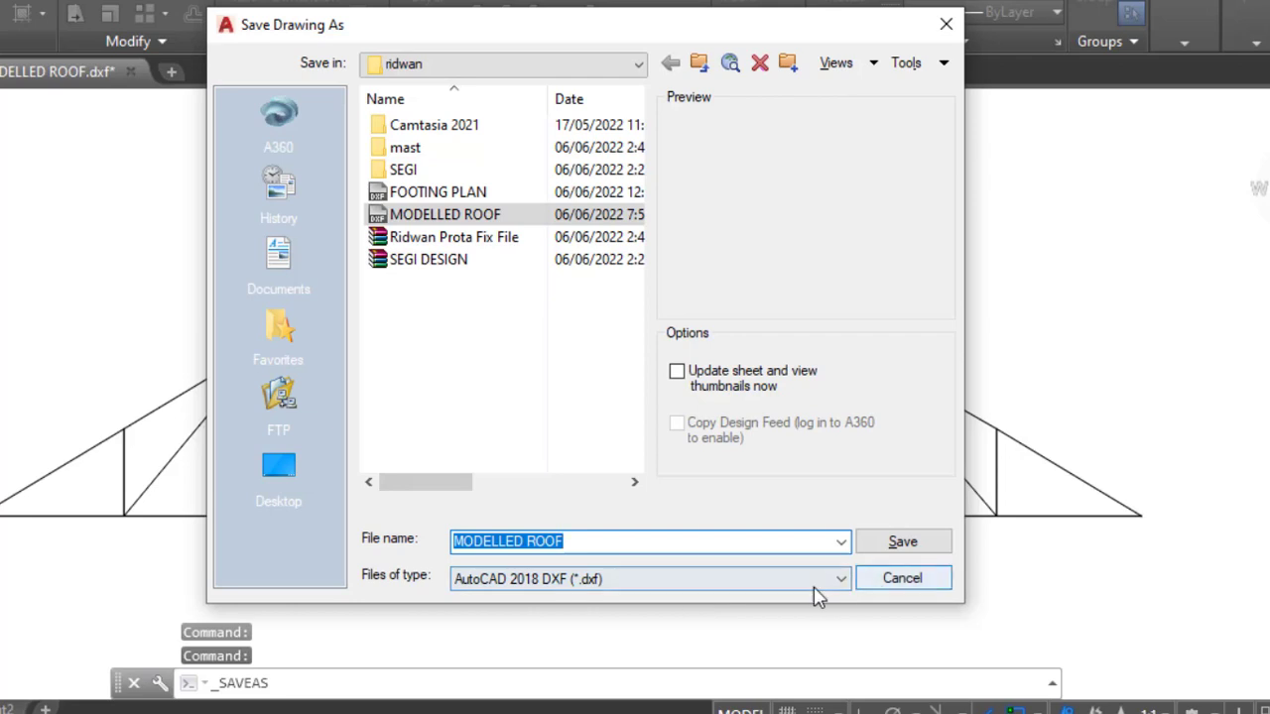
{"action": "left_click", "coordinate": [763, 578]}
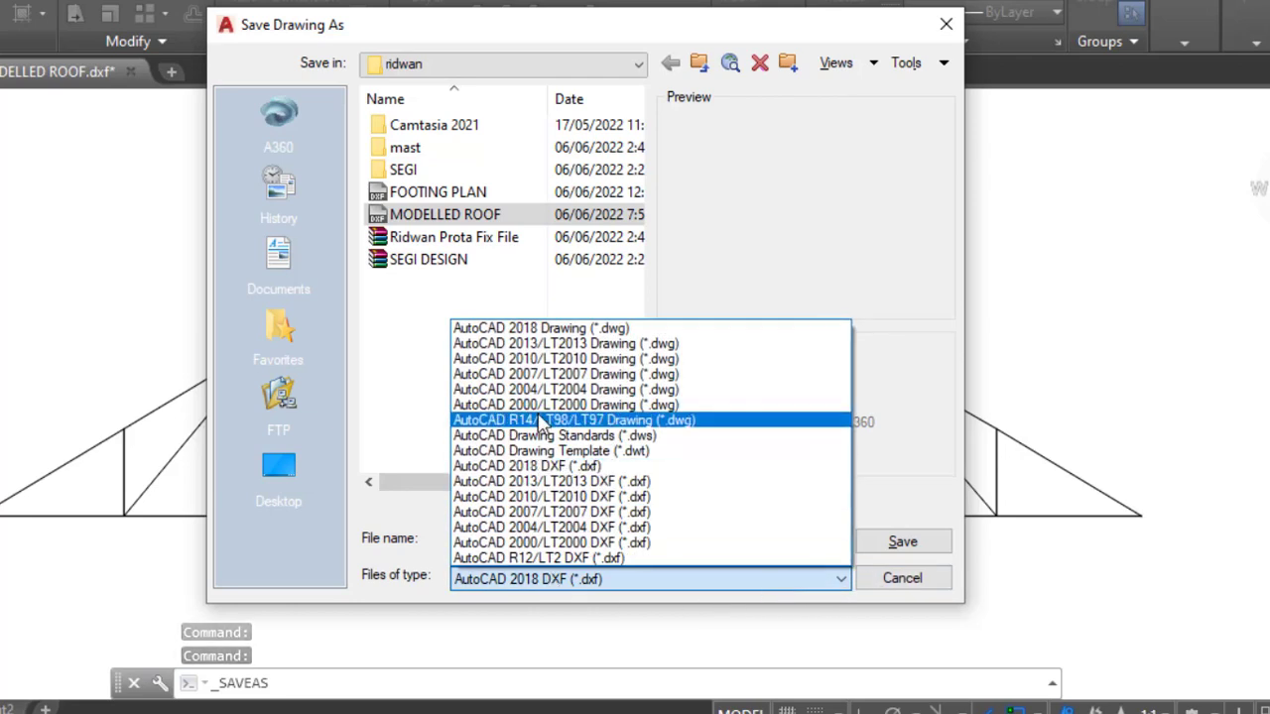
{"action": "left_click", "coordinate": [623, 466]}
{"action": "left_click", "coordinate": [636, 546]}
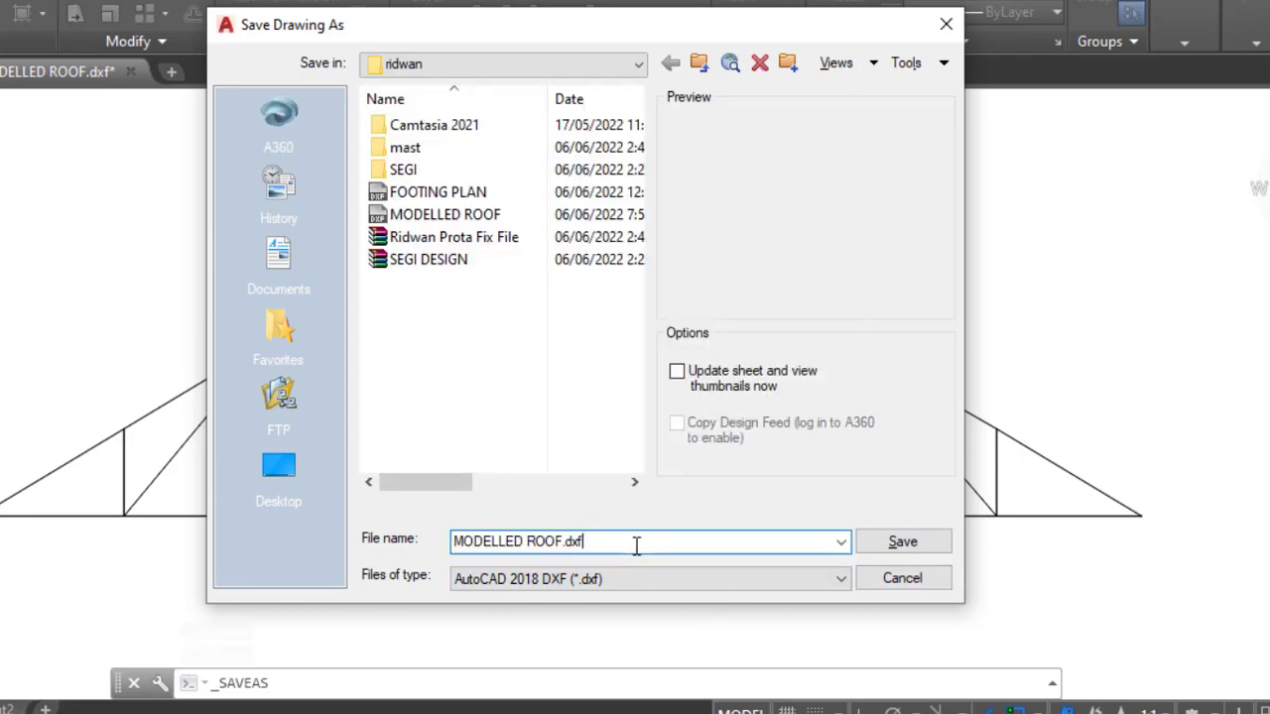
{"action": "left_click", "coordinate": [907, 544]}
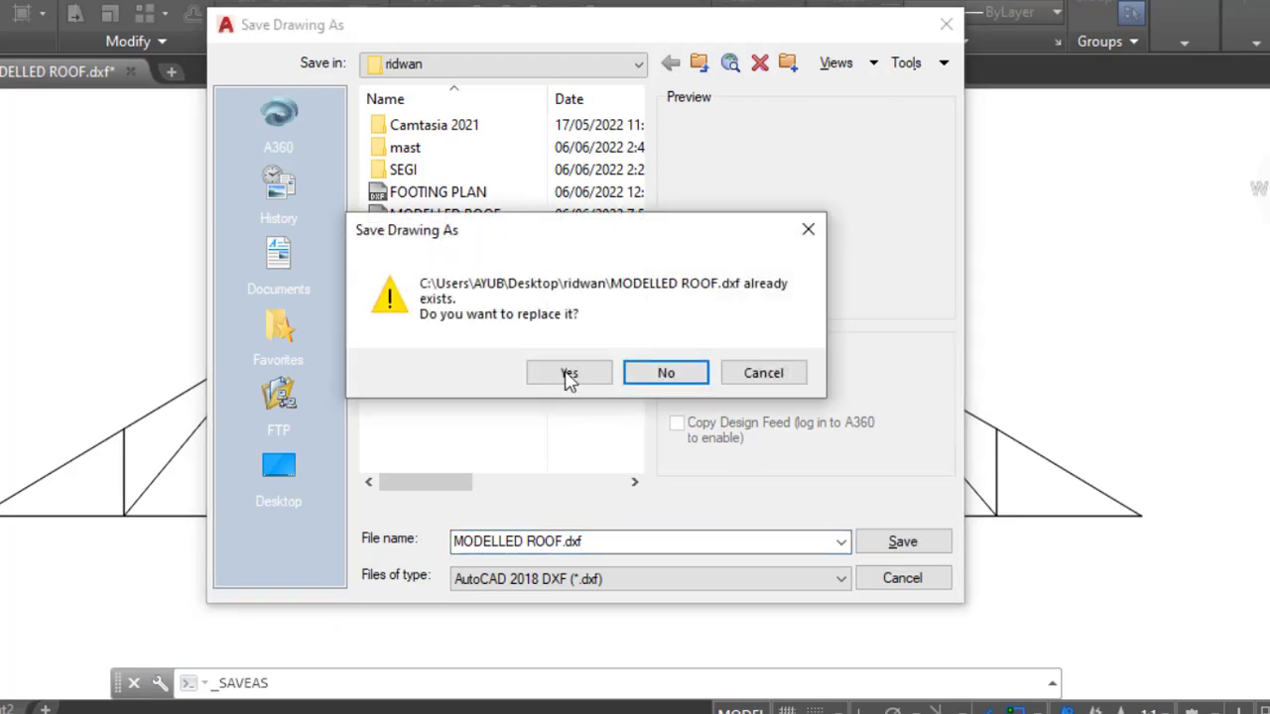
{"action": "left_click", "coordinate": [807, 229]}
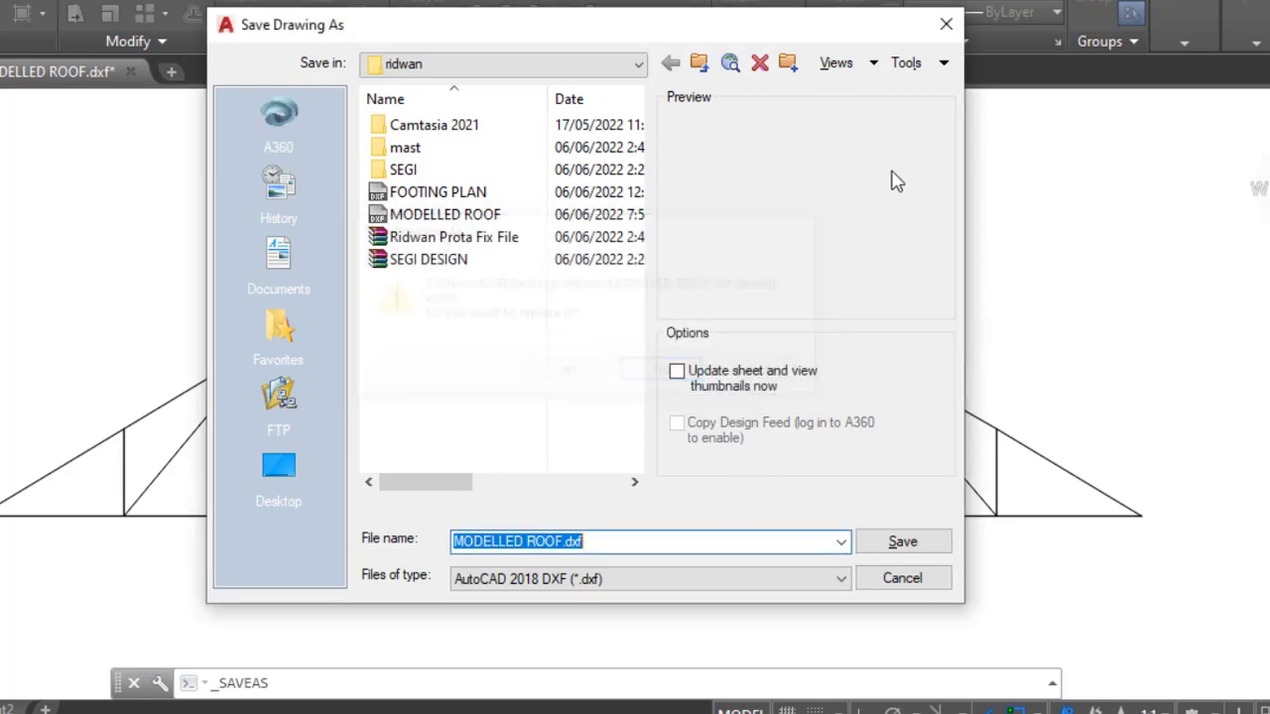
{"action": "left_click", "coordinate": [942, 27]}
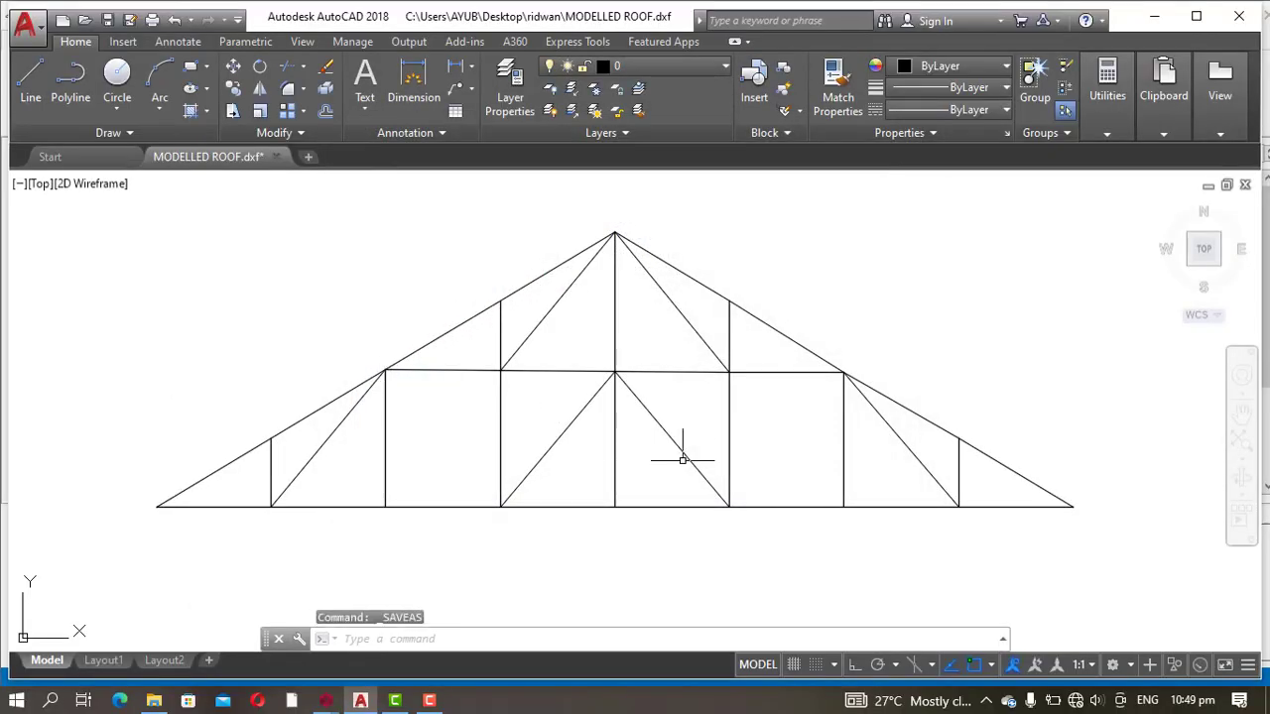
Step: Import the MODELLED ROOF DXF from the Truss Generator to preview its pitched truss at scale 1
{"action": "mouse_move", "coordinate": [336, 703]}
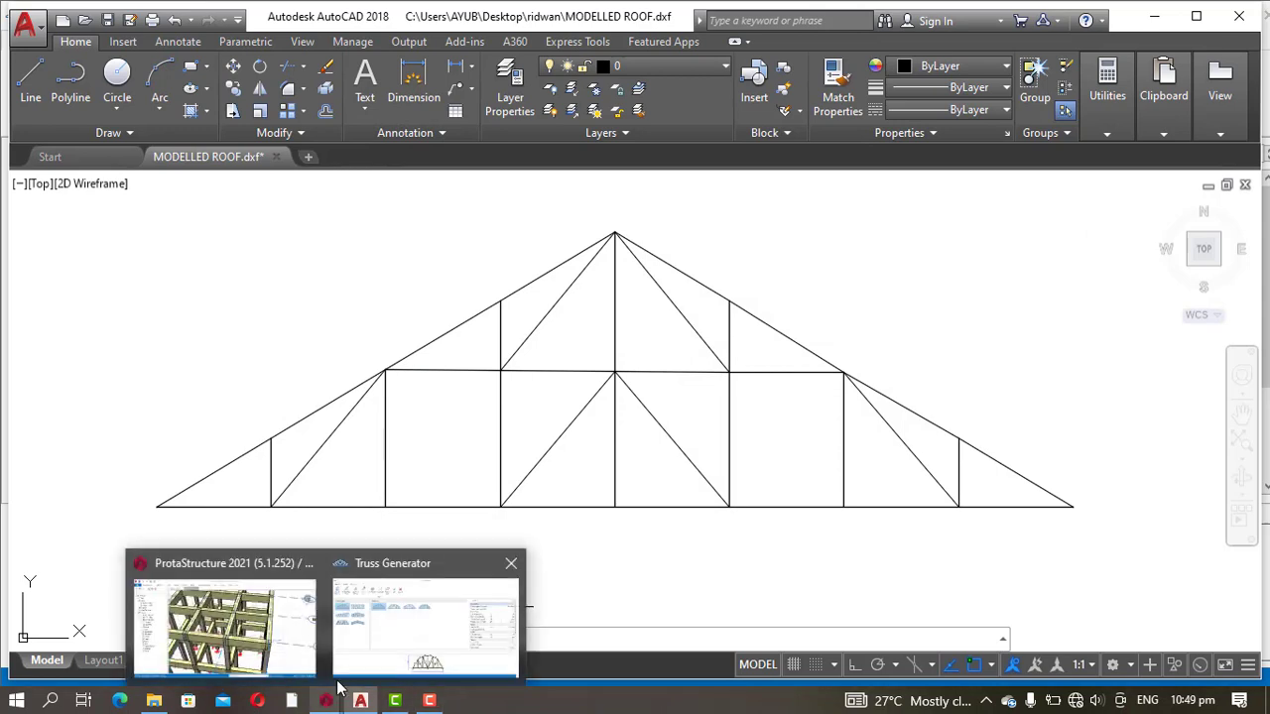
{"action": "left_click", "coordinate": [387, 646]}
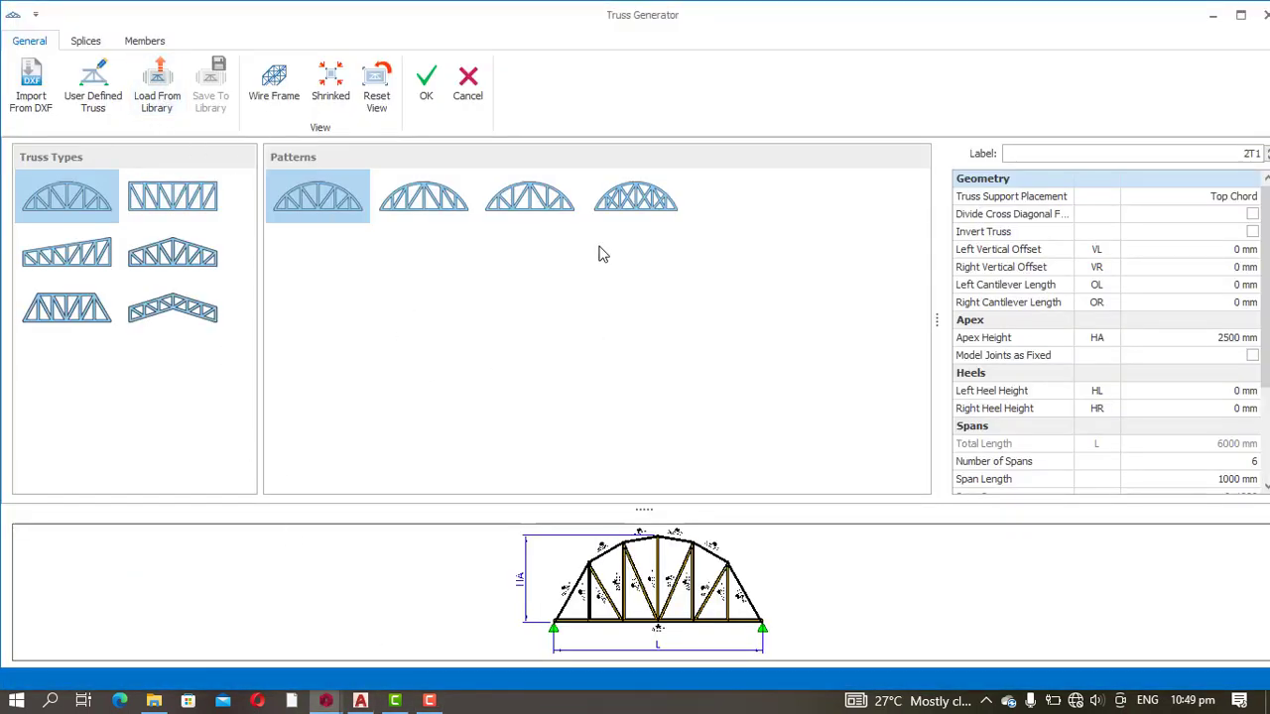
{"action": "left_click", "coordinate": [30, 89]}
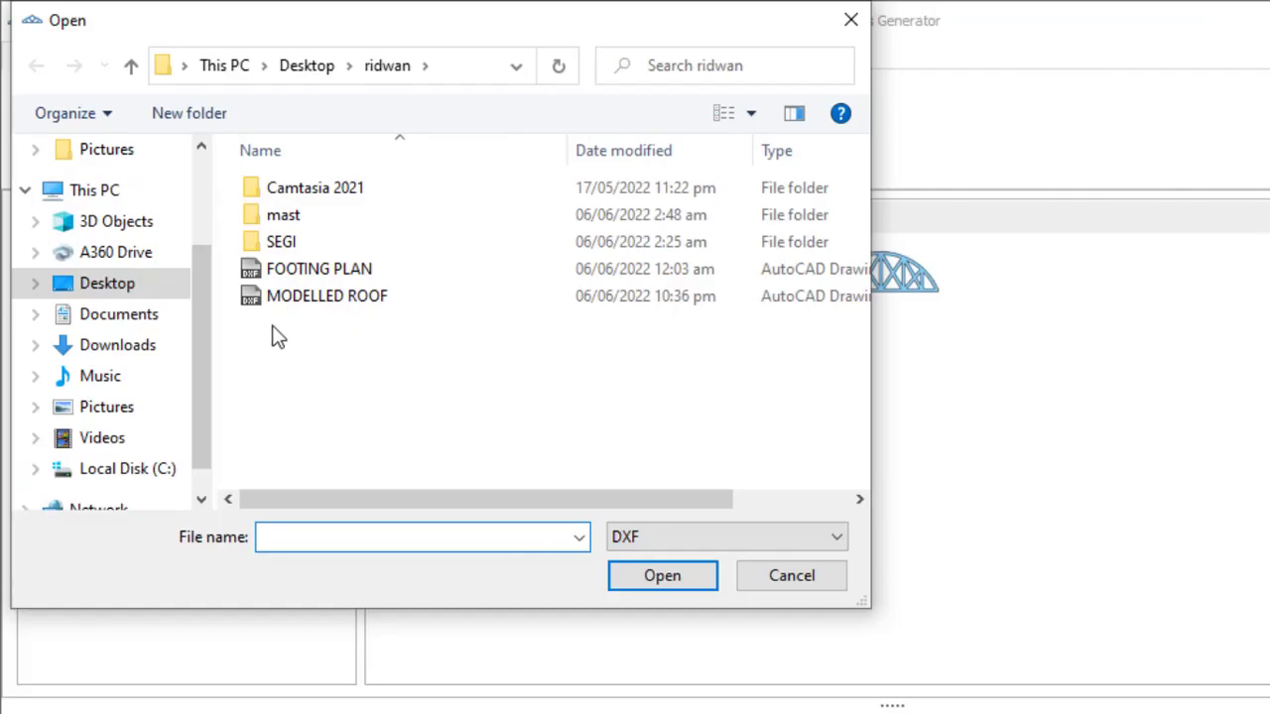
{"action": "left_click", "coordinate": [214, 215]}
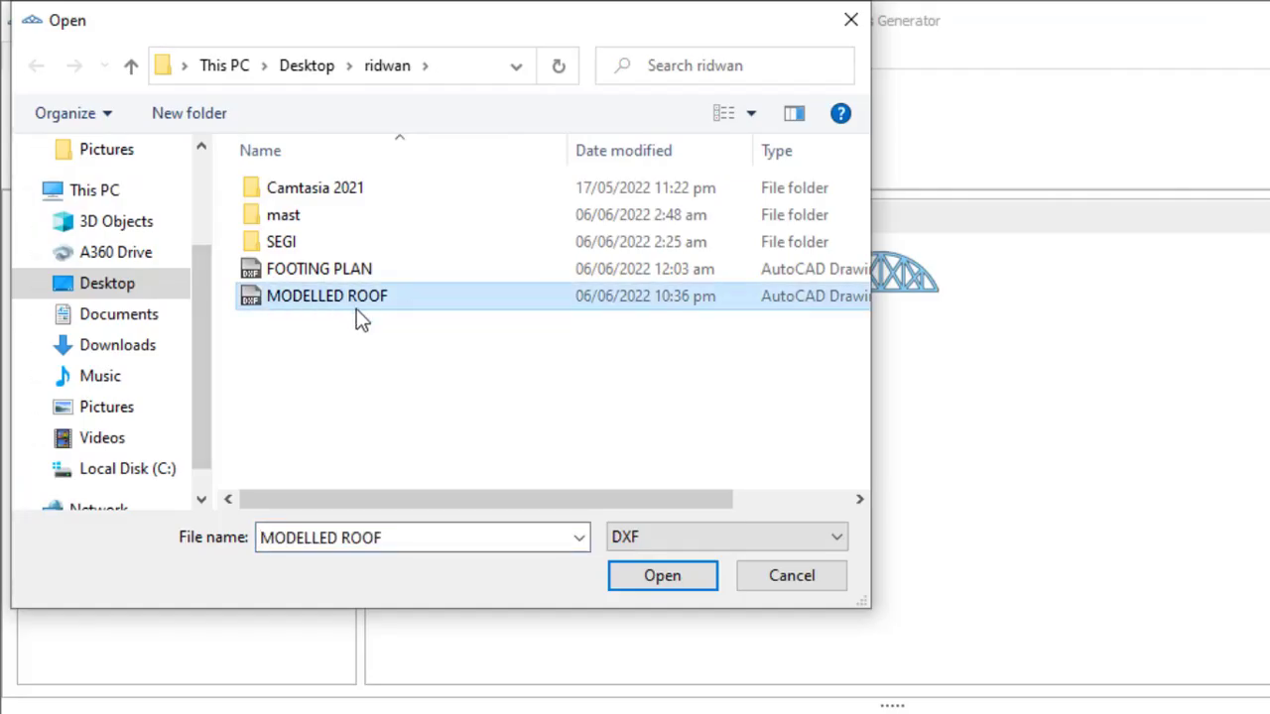
{"action": "left_click", "coordinate": [648, 574]}
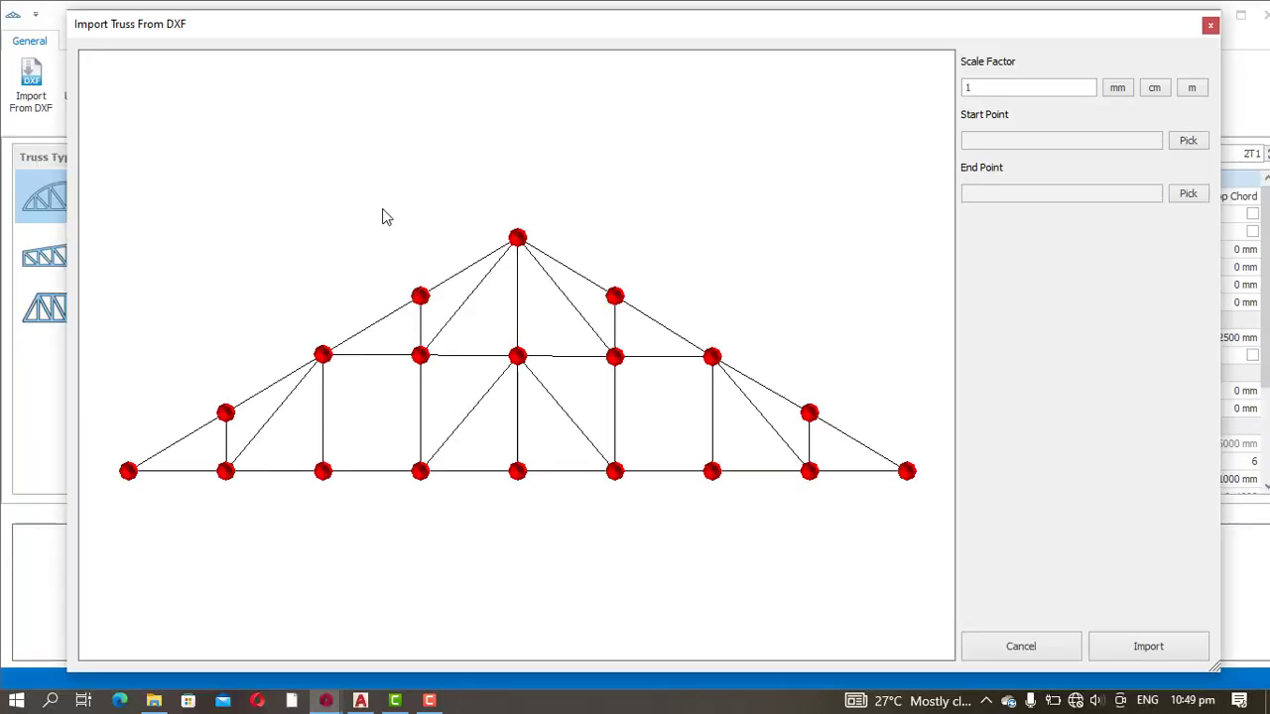
Step: Pick the leftmost and rightmost bottom nodes as start and end points, then import the truss
{"action": "mouse_move", "coordinate": [378, 217]}
{"action": "middle_mouse_down"}
{"action": "mouse_move", "coordinate": [321, 209]}
{"action": "mouse_move", "coordinate": [362, 203]}
{"action": "middle_mouse_up"}
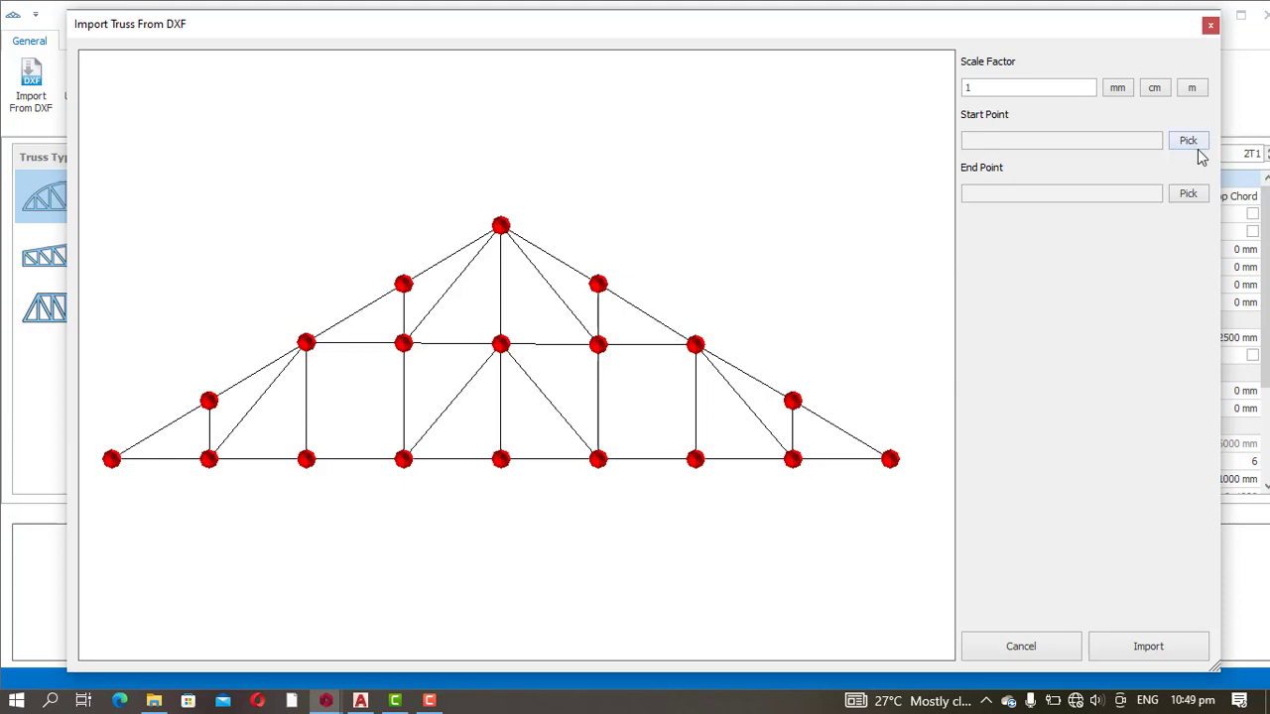
{"action": "left_click", "coordinate": [112, 457]}
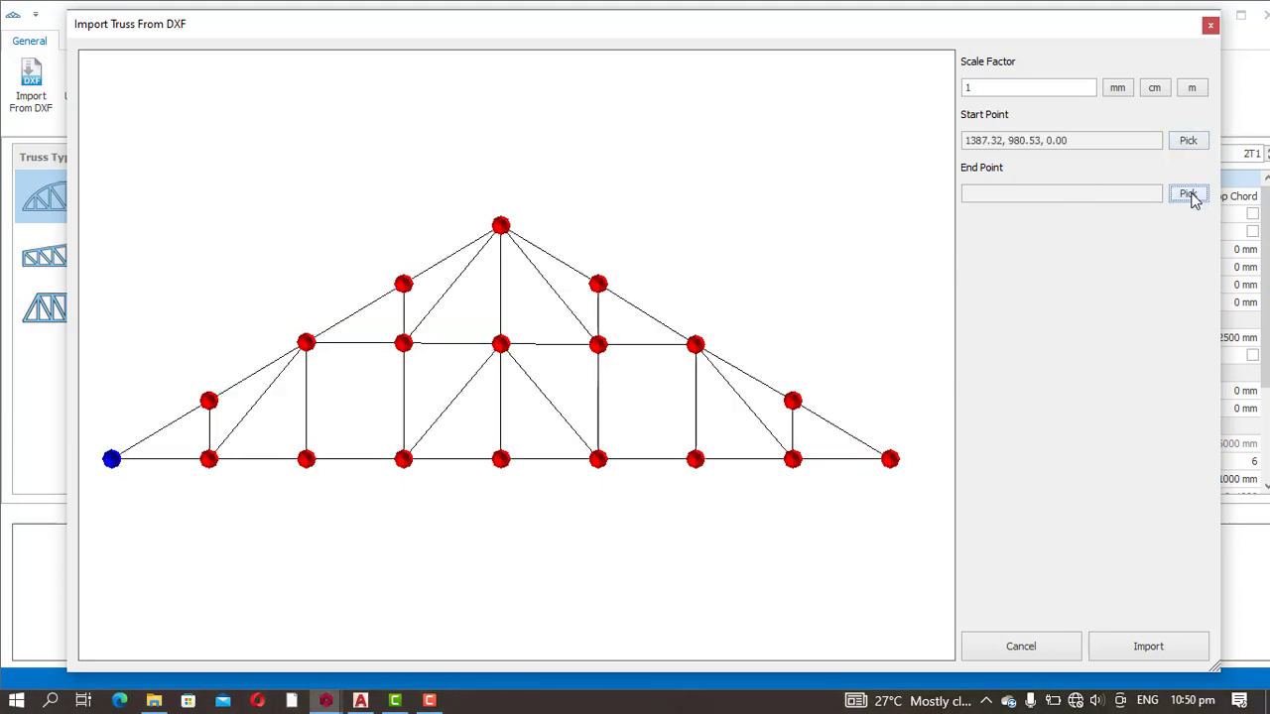
{"action": "left_click", "coordinate": [1190, 194]}
{"action": "left_click", "coordinate": [890, 470]}
{"action": "left_click", "coordinate": [1187, 196]}
{"action": "left_click", "coordinate": [890, 458]}
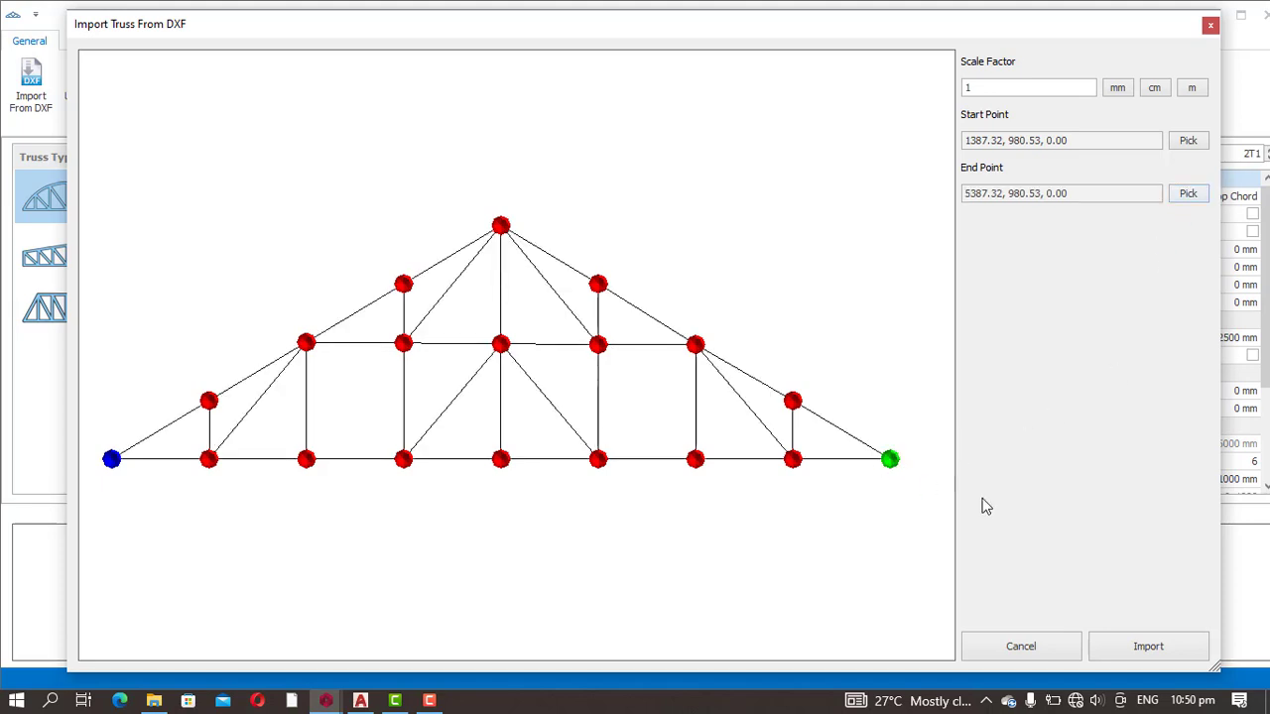
{"action": "left_click", "coordinate": [1126, 649]}
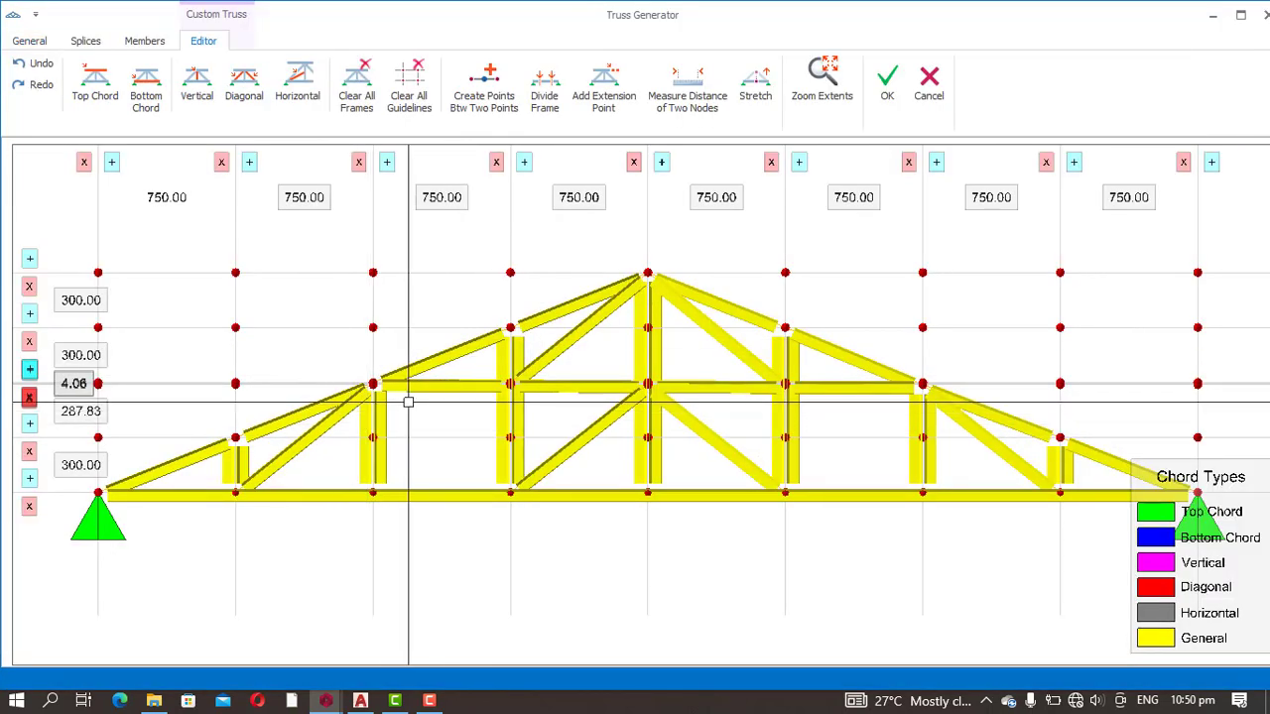
{"action": "scroll", "coordinate": [192, 470], "scroll_direction": "up", "scroll_amount": 2}
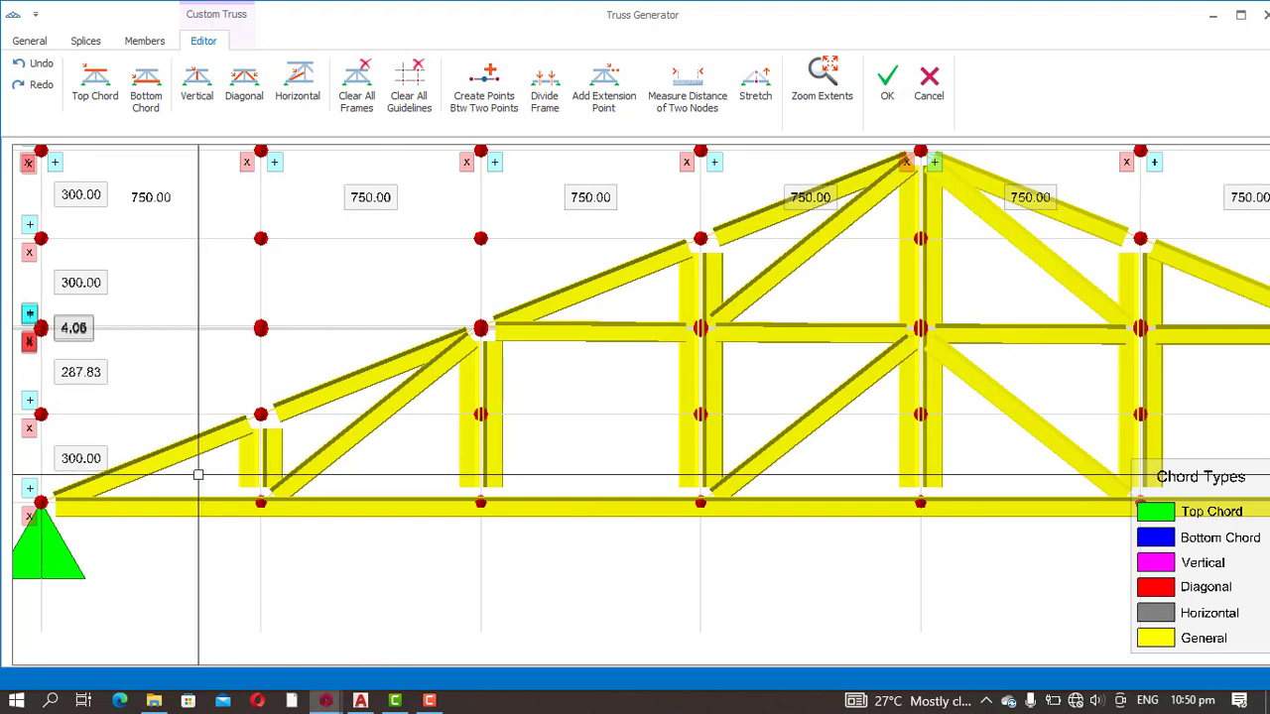
{"action": "left_click", "coordinate": [94, 85]}
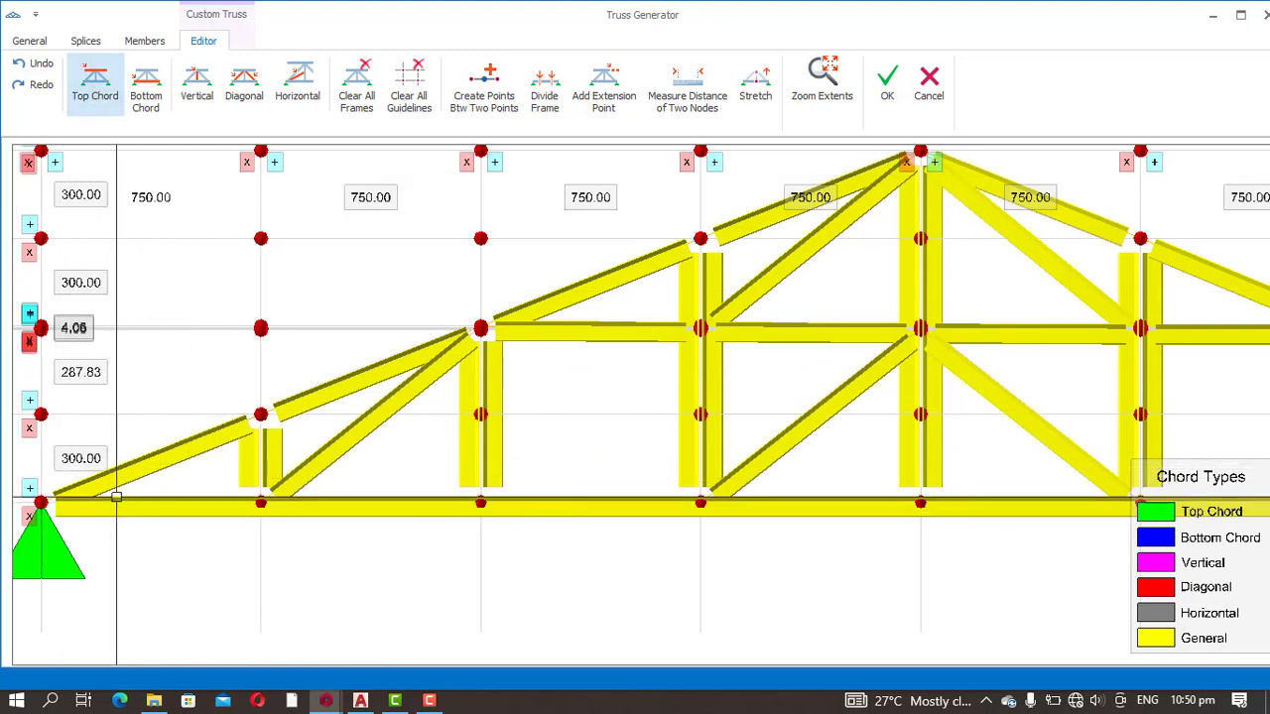
{"action": "left_click", "coordinate": [134, 466]}
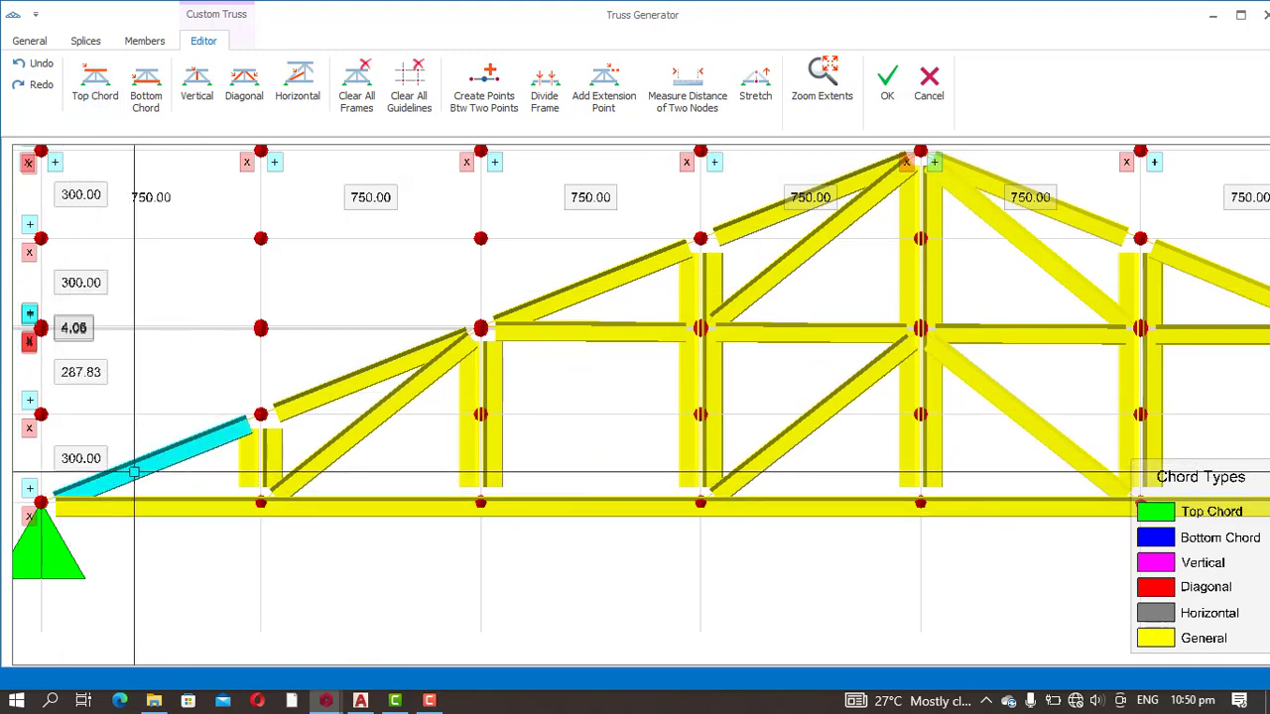
{"action": "scroll", "coordinate": [133, 471], "scroll_direction": "up", "scroll_amount": 2}
{"action": "right_click", "coordinate": [134, 474]}
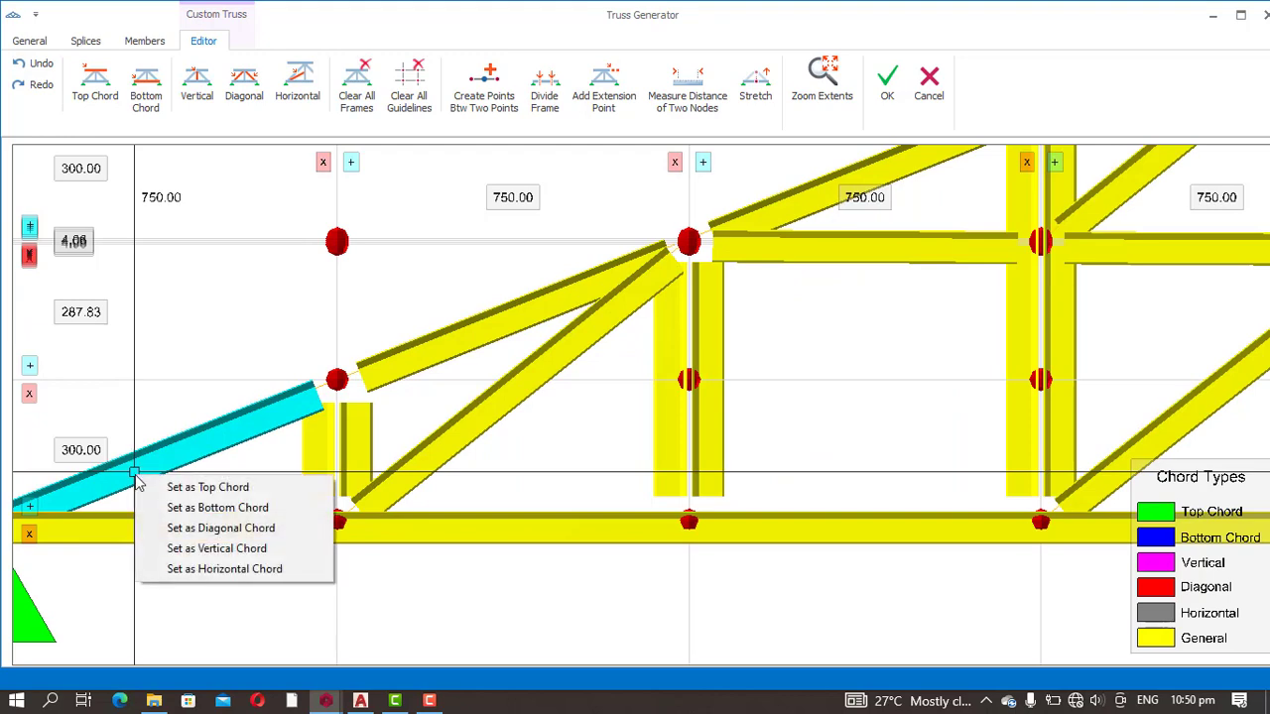
{"action": "left_click", "coordinate": [207, 487]}
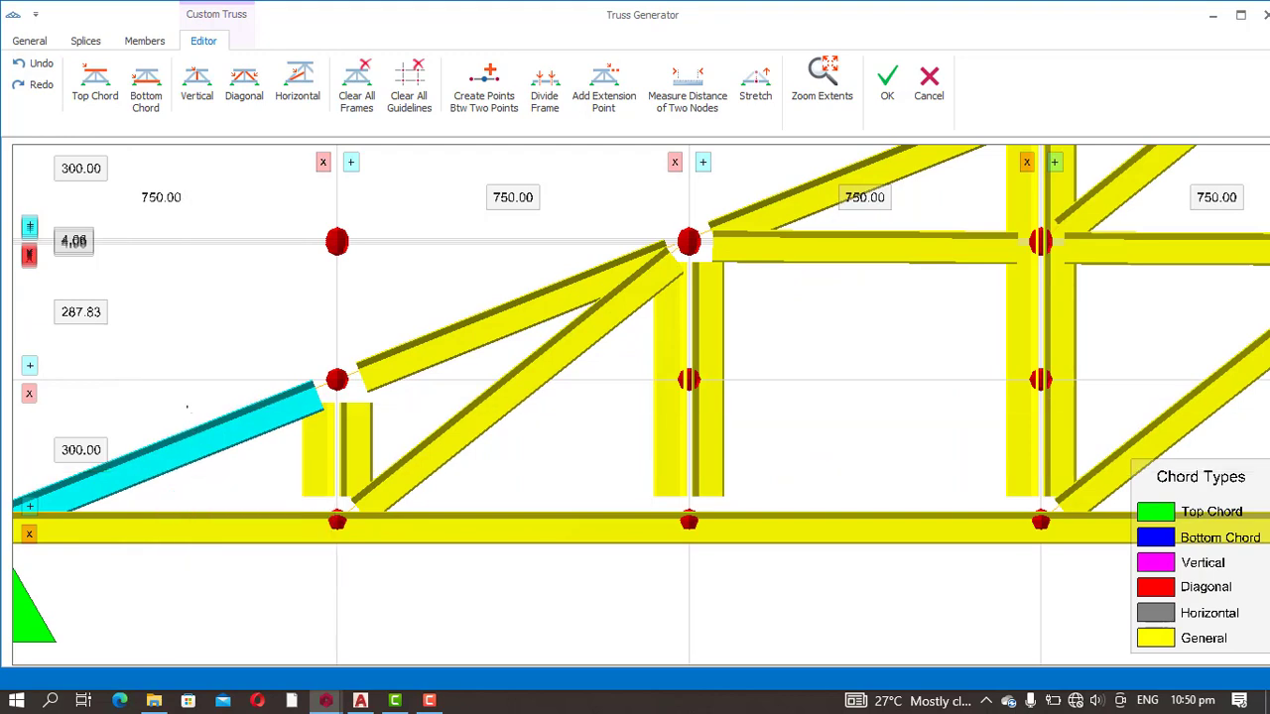
{"action": "left_click", "coordinate": [186, 404]}
{"action": "scroll", "coordinate": [169, 387], "scroll_direction": "down", "scroll_amount": 4}
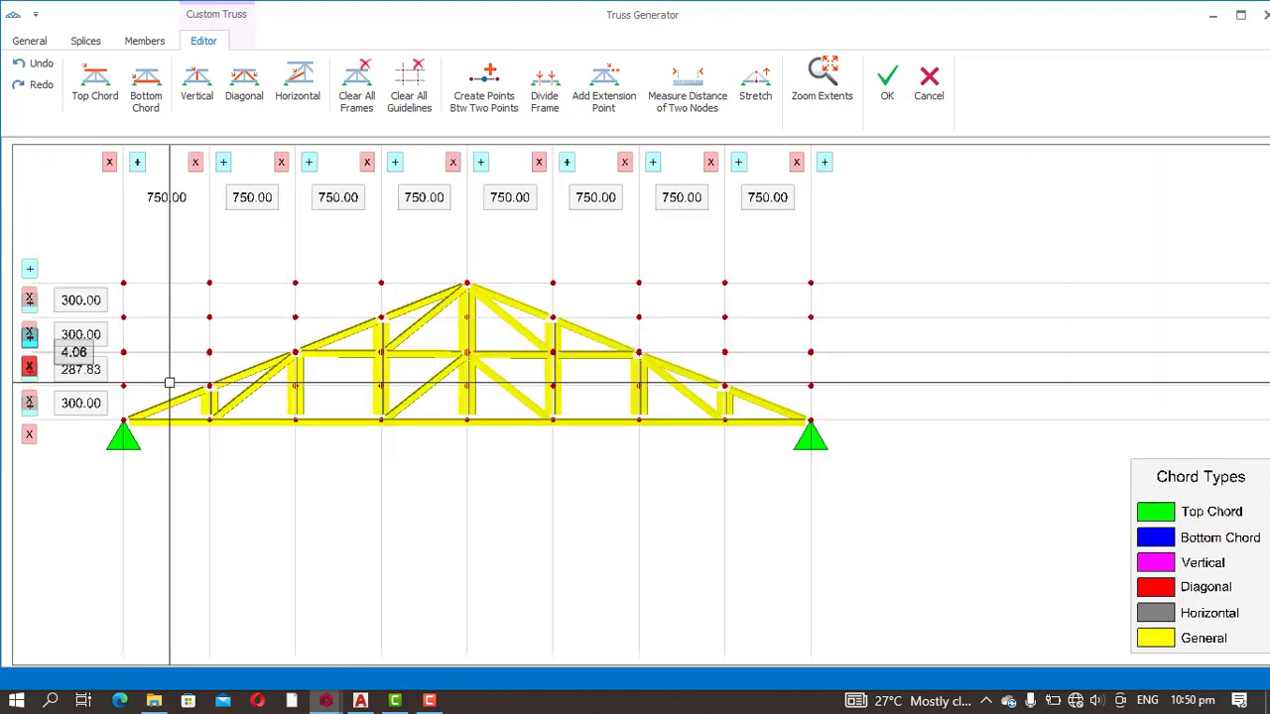
{"action": "middle_click_drag", "start_coordinate": [269, 333], "coordinate": [350, 265]}
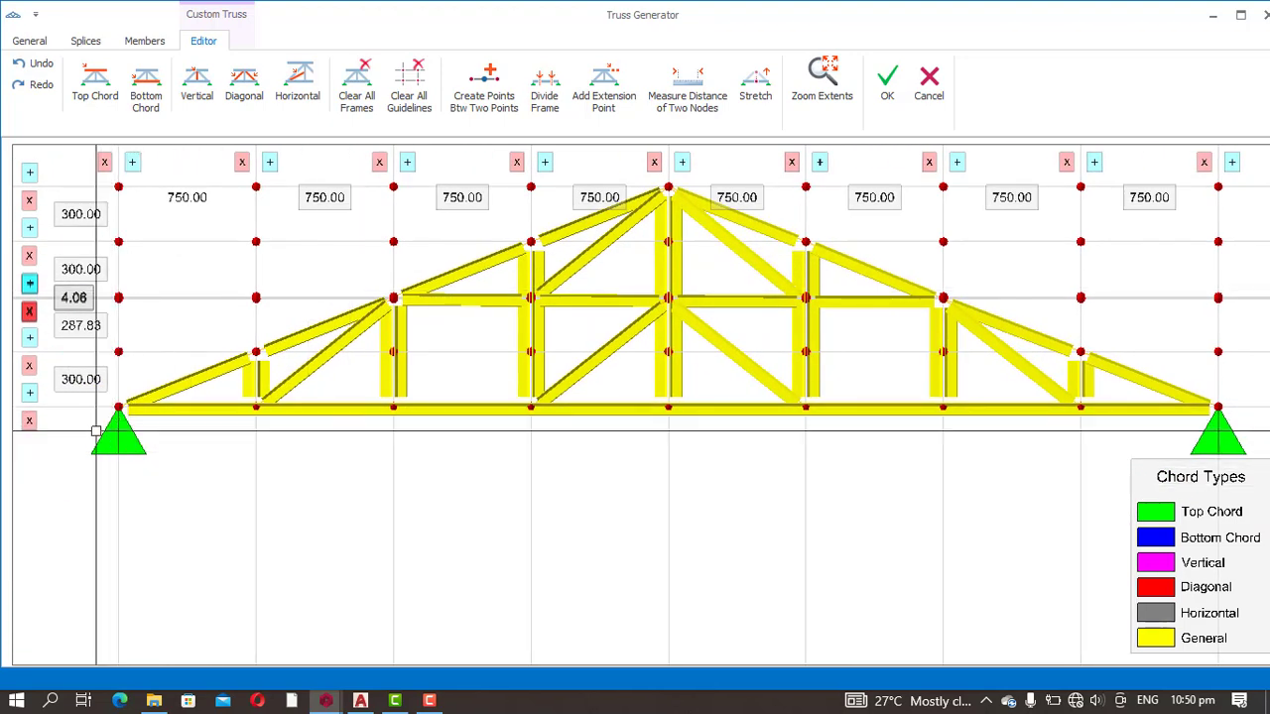
{"action": "scroll", "coordinate": [112, 441], "scroll_direction": "down", "scroll_amount": 2}
{"action": "scroll", "coordinate": [742, 414], "scroll_direction": "up", "scroll_amount": 5}
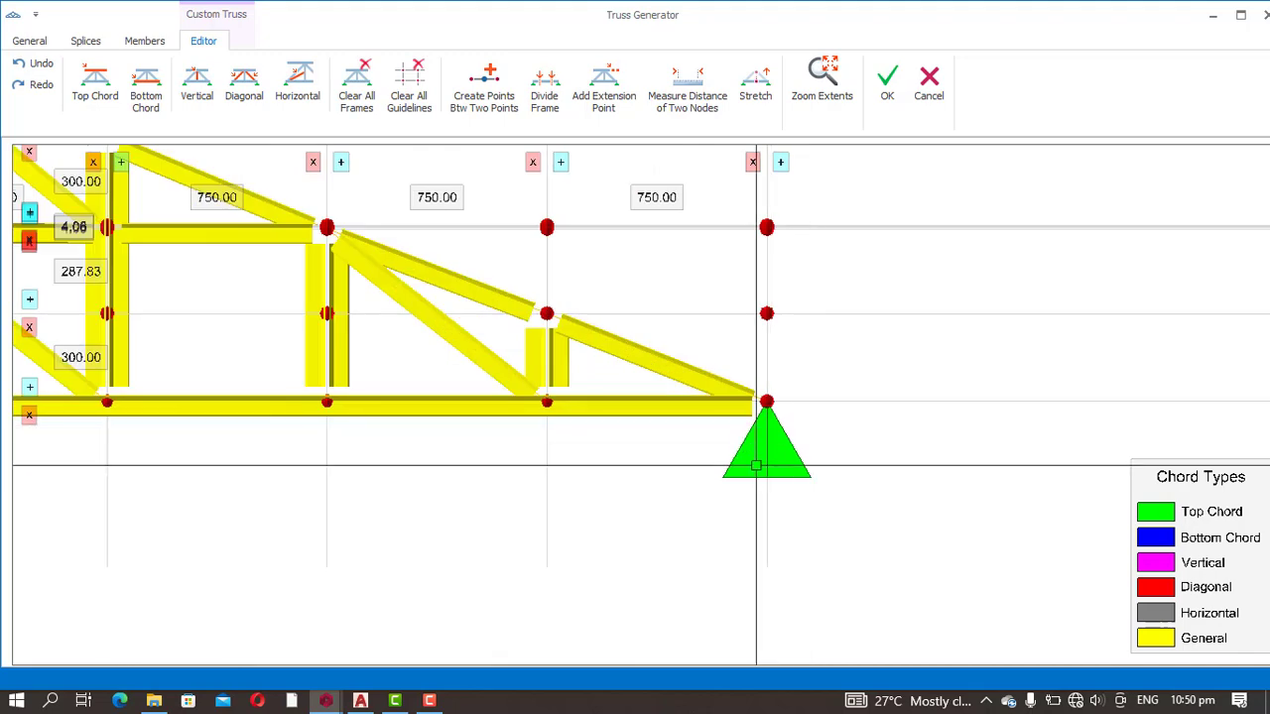
{"action": "scroll", "coordinate": [856, 510], "scroll_direction": "down", "scroll_amount": 3}
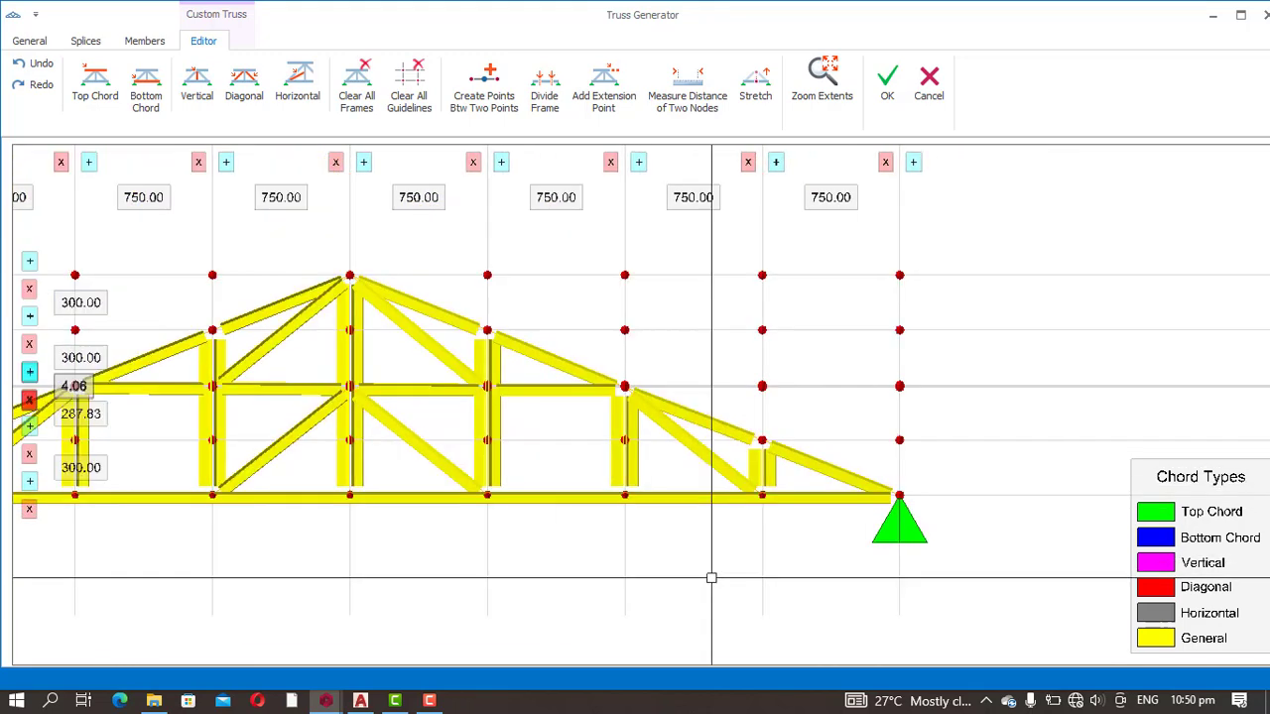
{"action": "middle_click_drag", "start_coordinate": [357, 535], "coordinate": [425, 486]}
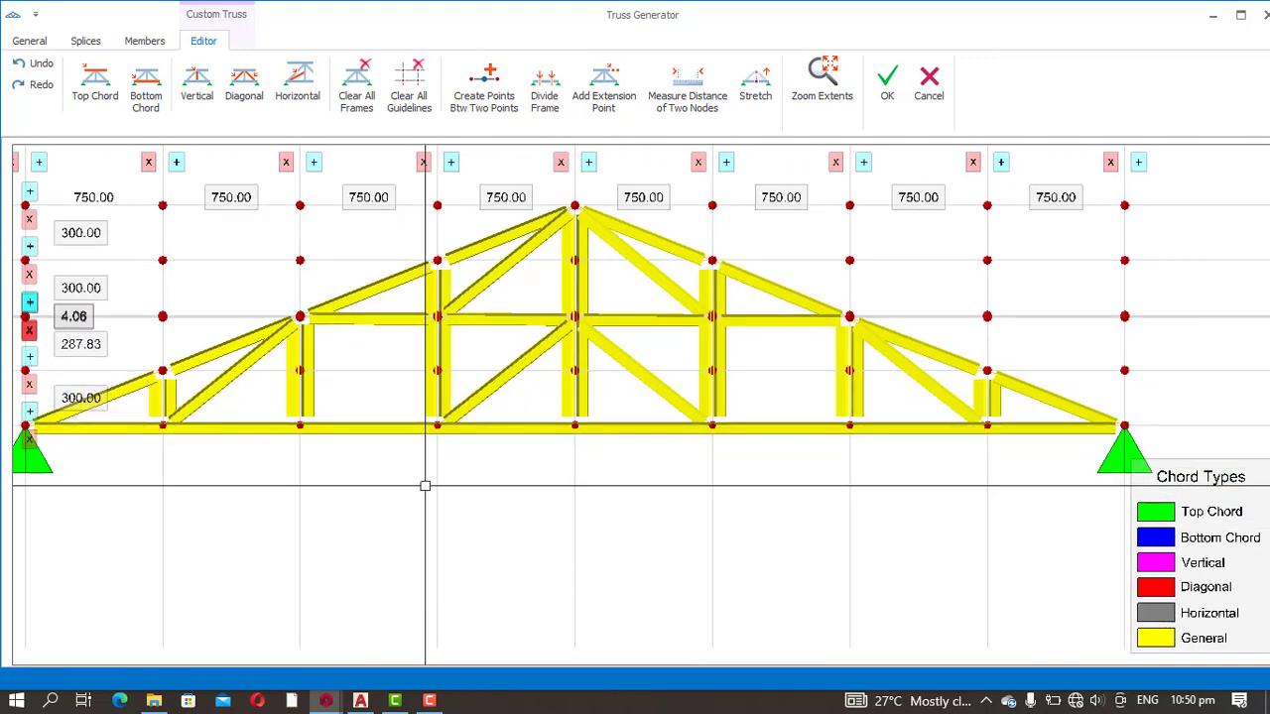
{"action": "middle_click_drag", "start_coordinate": [377, 501], "coordinate": [424, 535]}
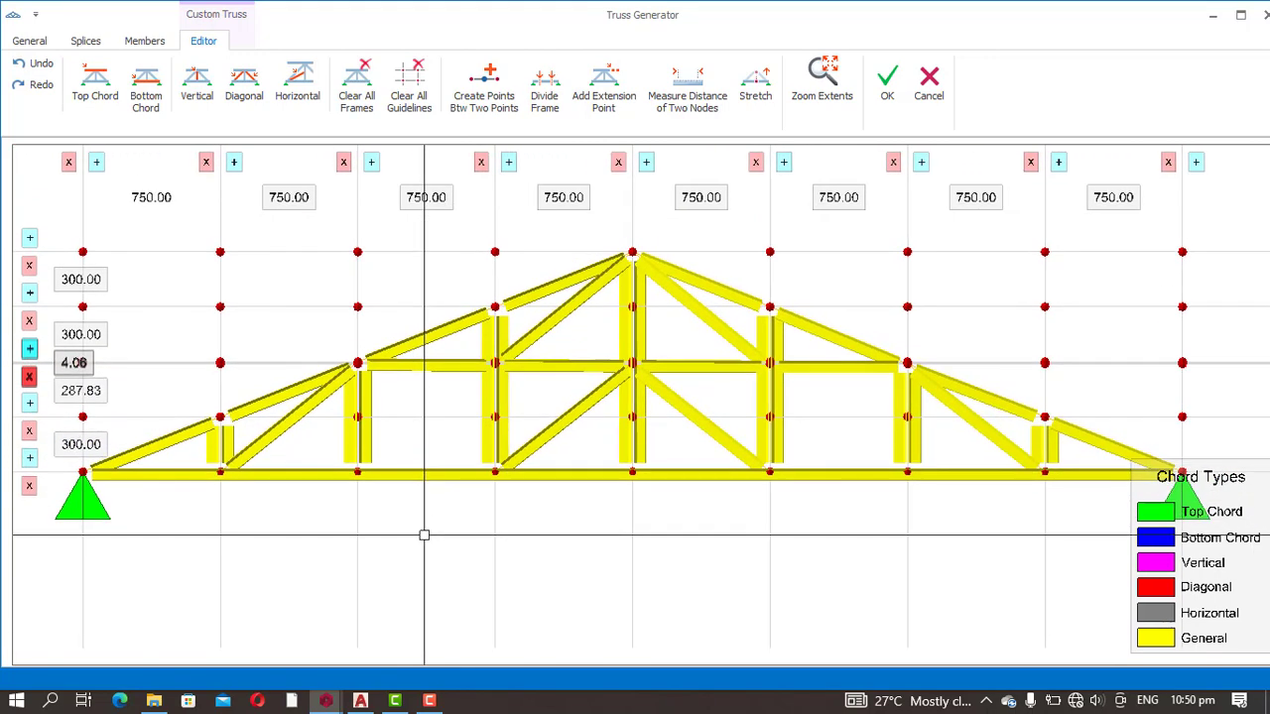
{"action": "scroll", "coordinate": [147, 446], "scroll_direction": "up", "scroll_amount": 3}
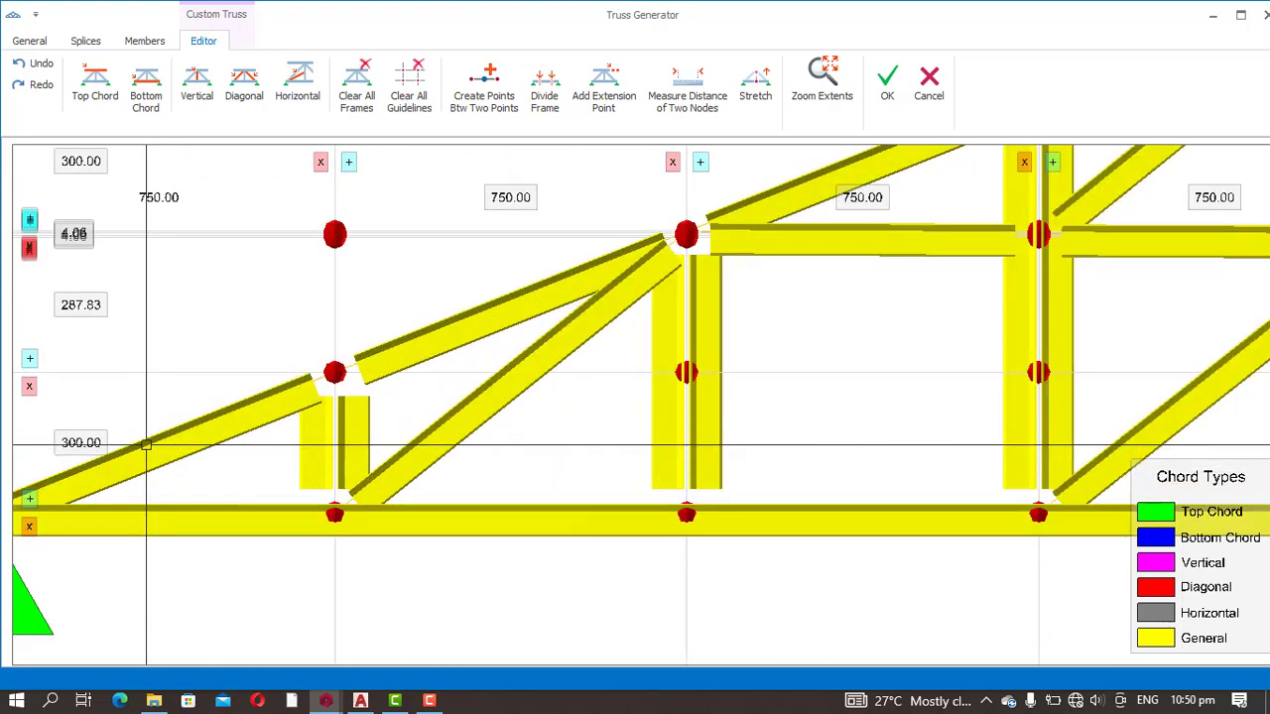
{"action": "scroll", "coordinate": [150, 451], "scroll_direction": "down", "scroll_amount": 3}
{"action": "scroll", "coordinate": [176, 470], "scroll_direction": "up", "scroll_amount": 2}
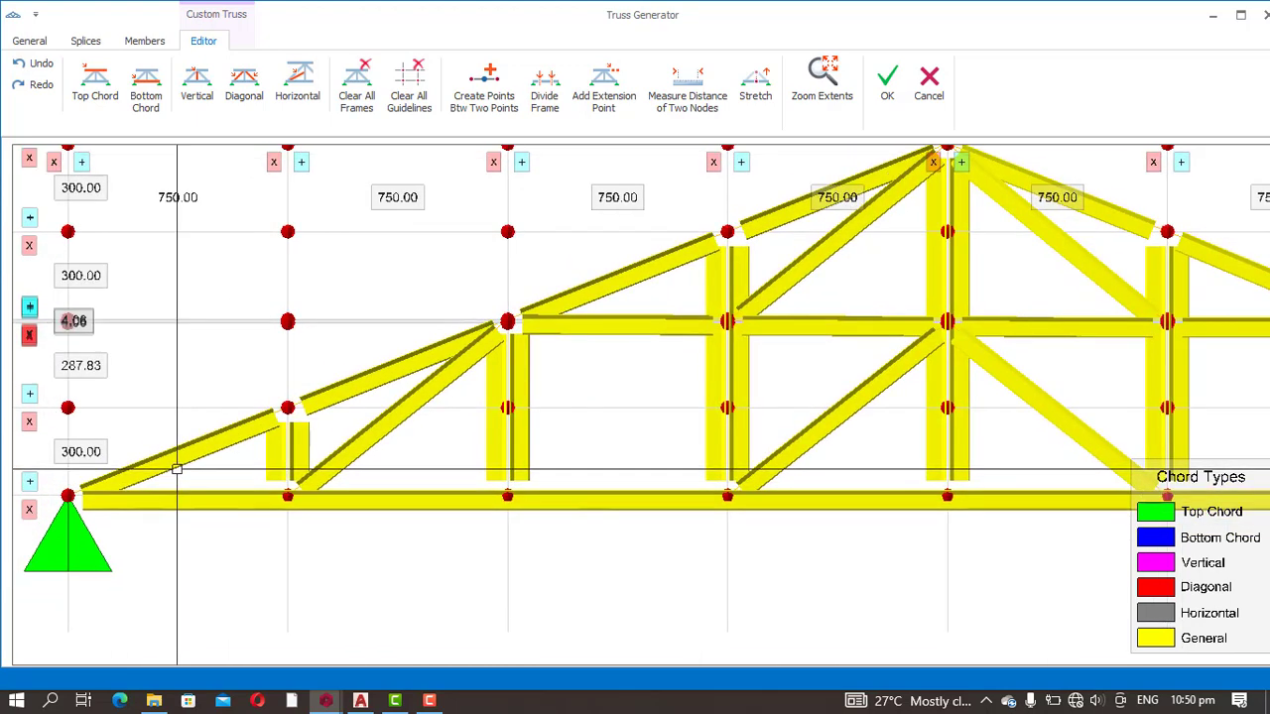
{"action": "scroll", "coordinate": [188, 448], "scroll_direction": "down", "scroll_amount": 1}
{"action": "scroll", "coordinate": [203, 466], "scroll_direction": "up", "scroll_amount": 1}
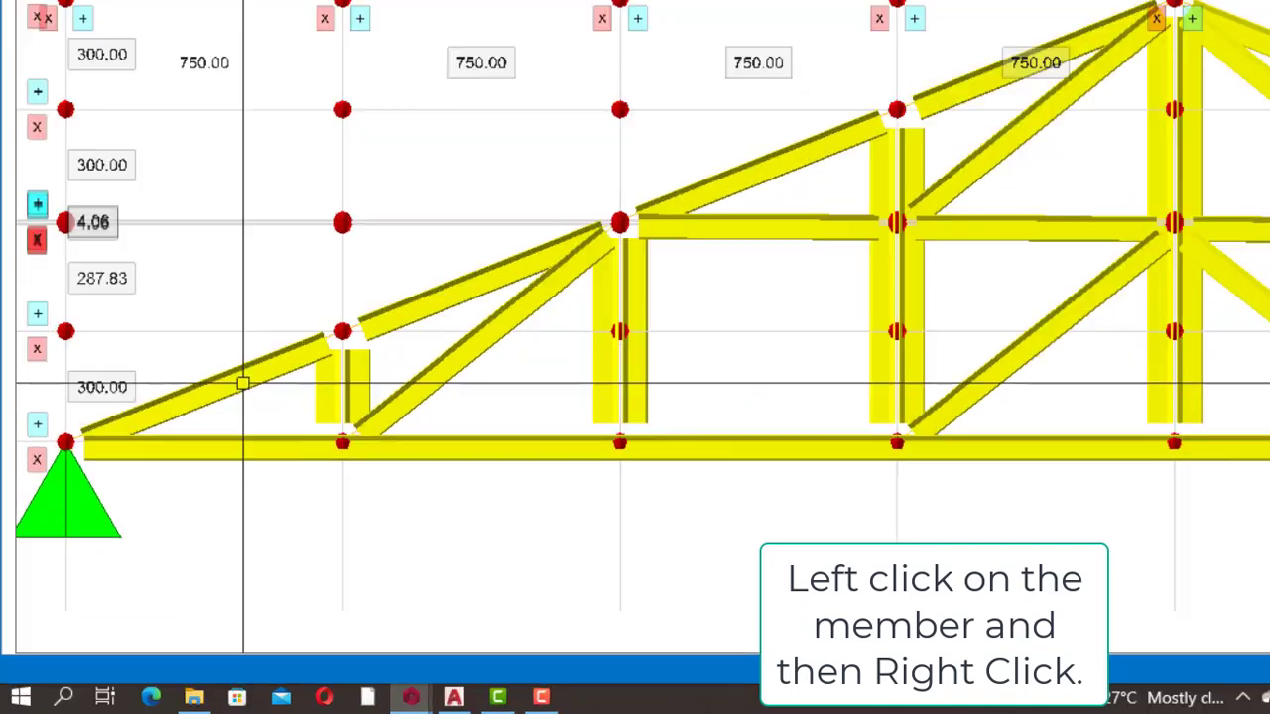
Step: Set the three lower sloping members of the left rafter as Top Chord
{"action": "left_click", "coordinate": [195, 446]}
{"action": "right_click", "coordinate": [193, 451]}
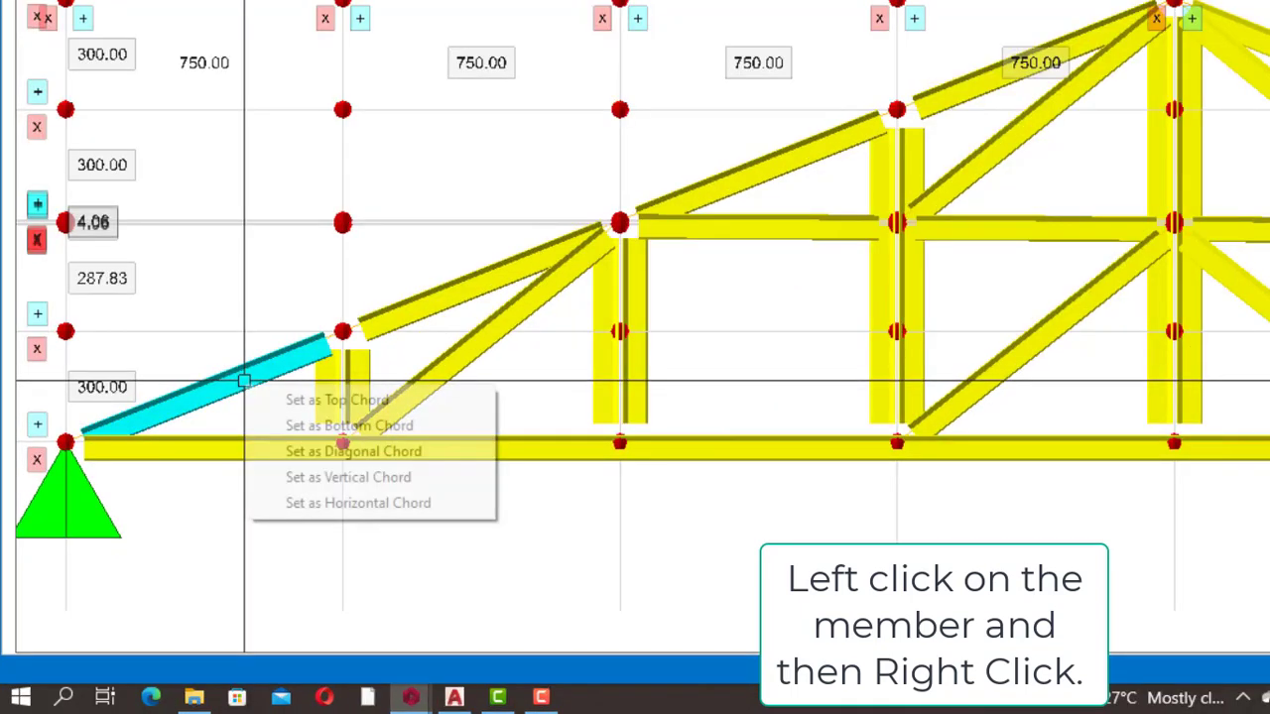
{"action": "left_click", "coordinate": [329, 402]}
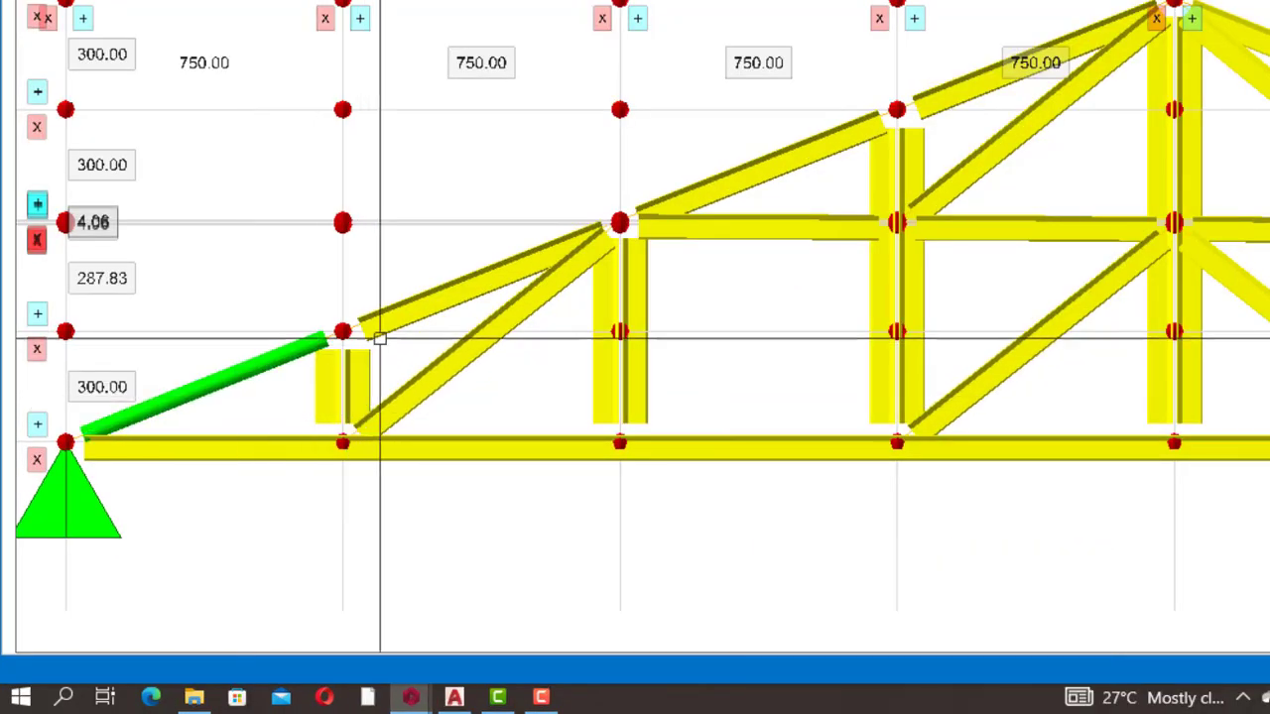
{"action": "right_click", "coordinate": [408, 317]}
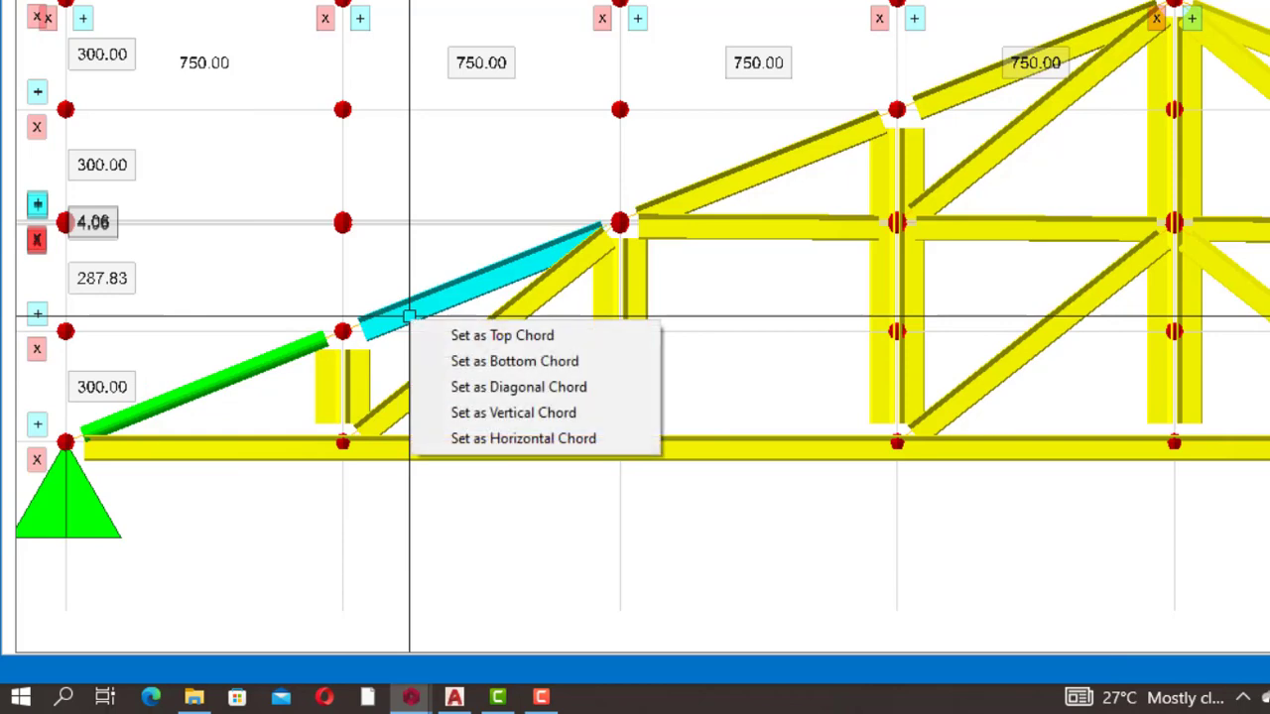
{"action": "left_click", "coordinate": [489, 339]}
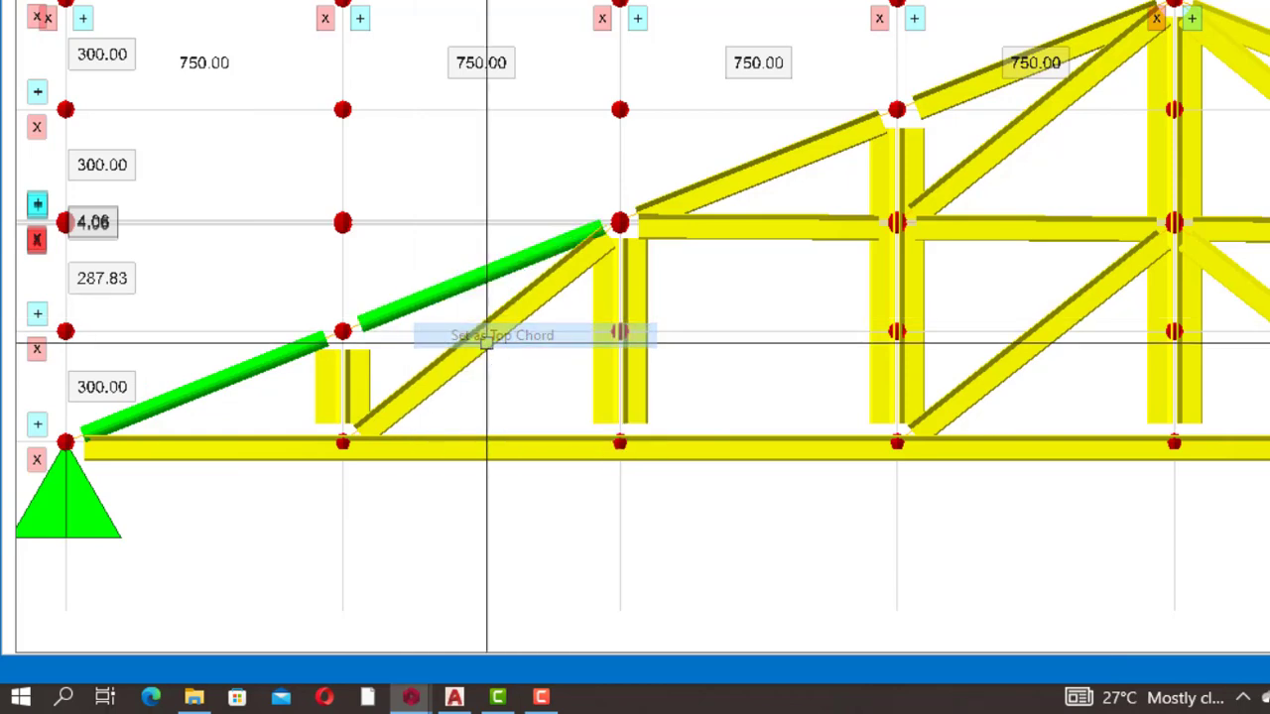
{"action": "right_click", "coordinate": [718, 196]}
{"action": "left_click", "coordinate": [771, 217]}
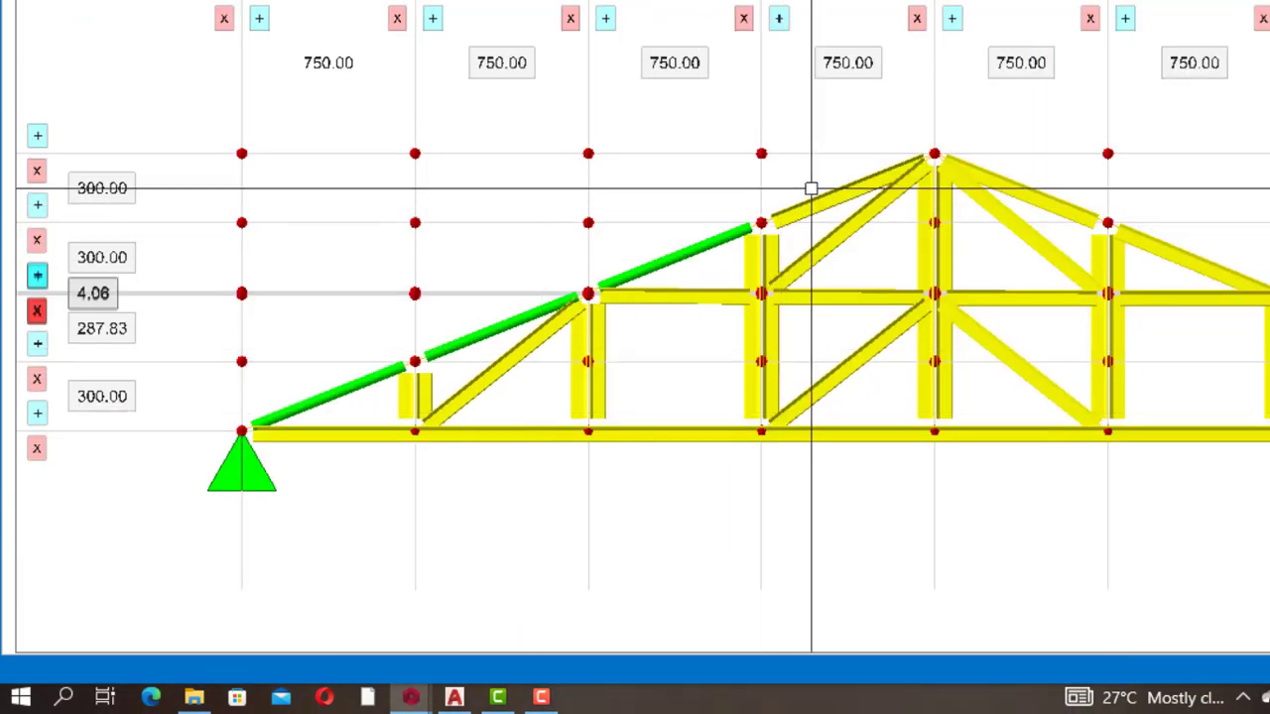
{"action": "scroll", "coordinate": [811, 189], "scroll_direction": "up", "scroll_amount": 3}
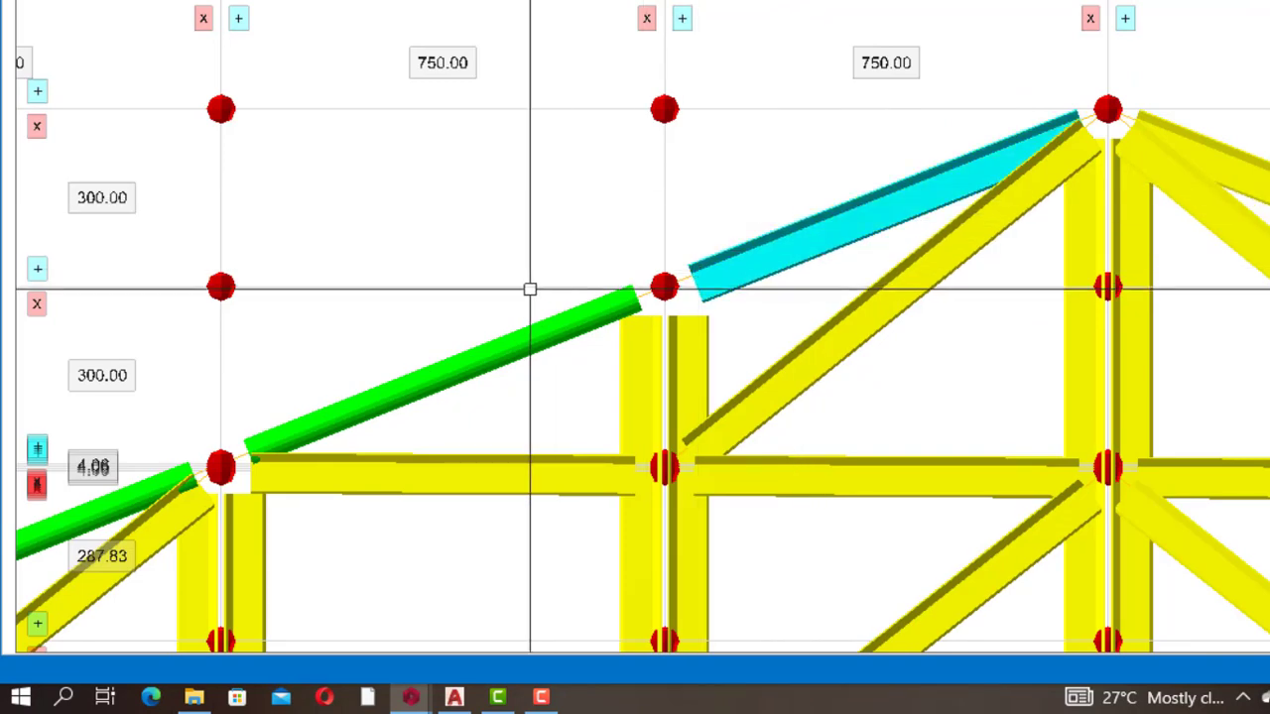
{"action": "scroll", "coordinate": [631, 264], "scroll_direction": "down", "scroll_amount": 3}
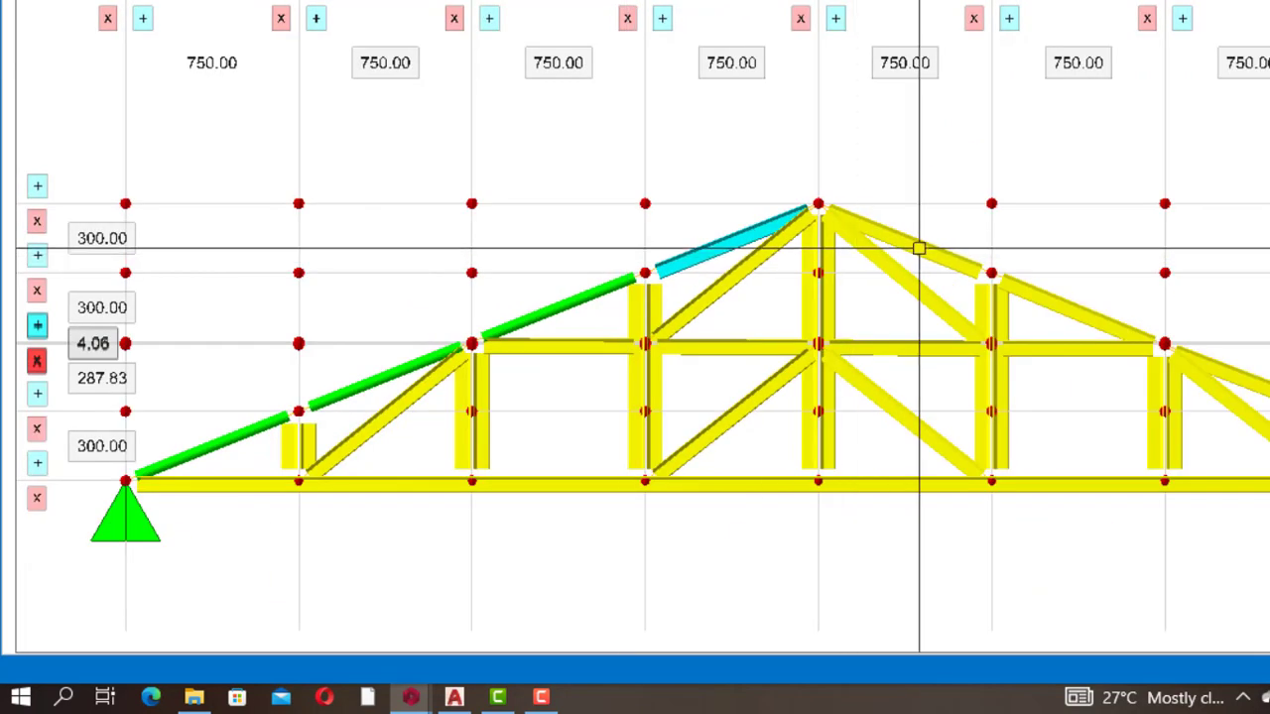
{"action": "scroll", "coordinate": [898, 249], "scroll_direction": "up", "scroll_amount": 3}
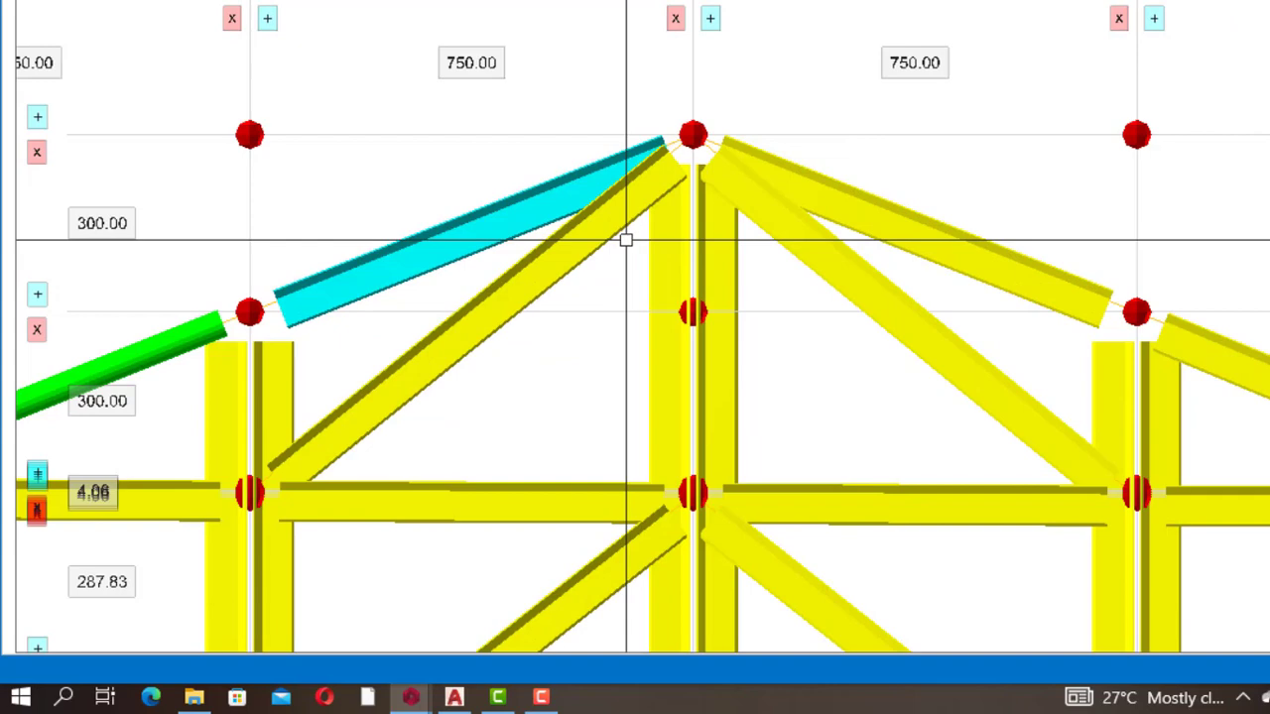
Step: Set the members either side of the apex and the rest of the right rafter as Top Chord
{"action": "right_click", "coordinate": [474, 230]}
{"action": "left_click", "coordinate": [545, 238]}
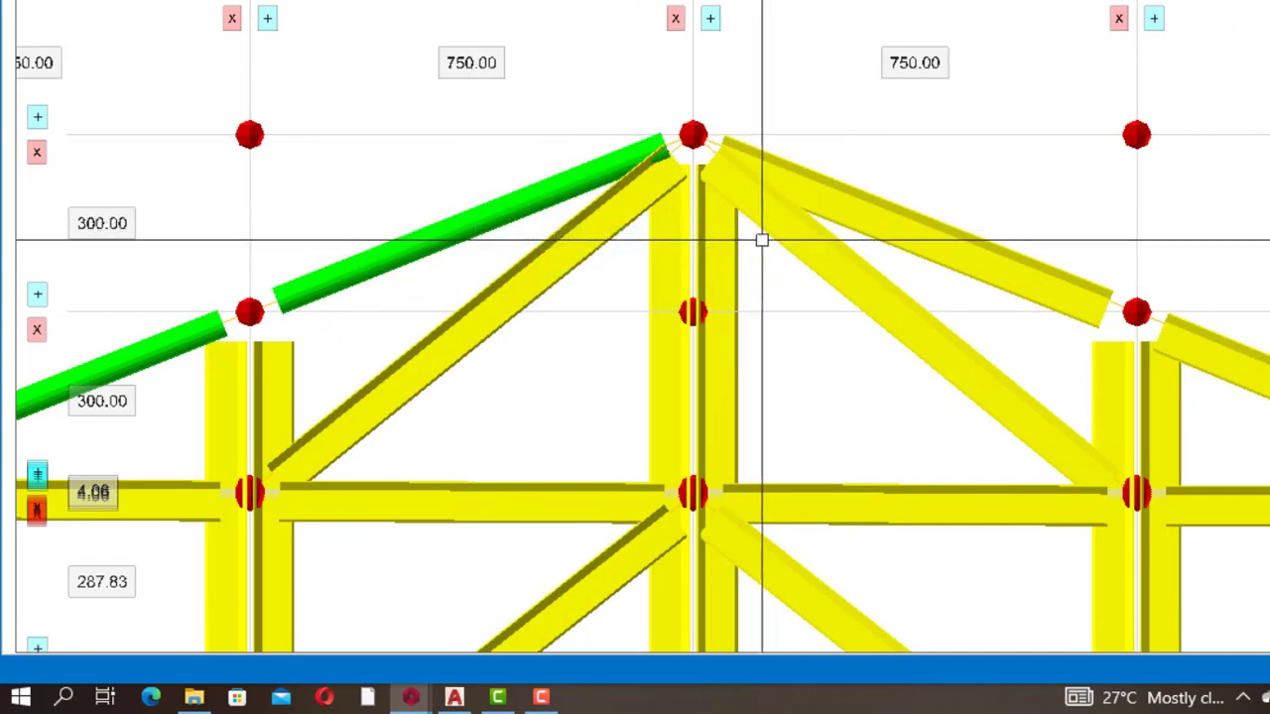
{"action": "right_click", "coordinate": [885, 217]}
{"action": "left_click", "coordinate": [946, 238]}
{"action": "scroll", "coordinate": [666, 284], "scroll_direction": "down", "scroll_amount": 2}
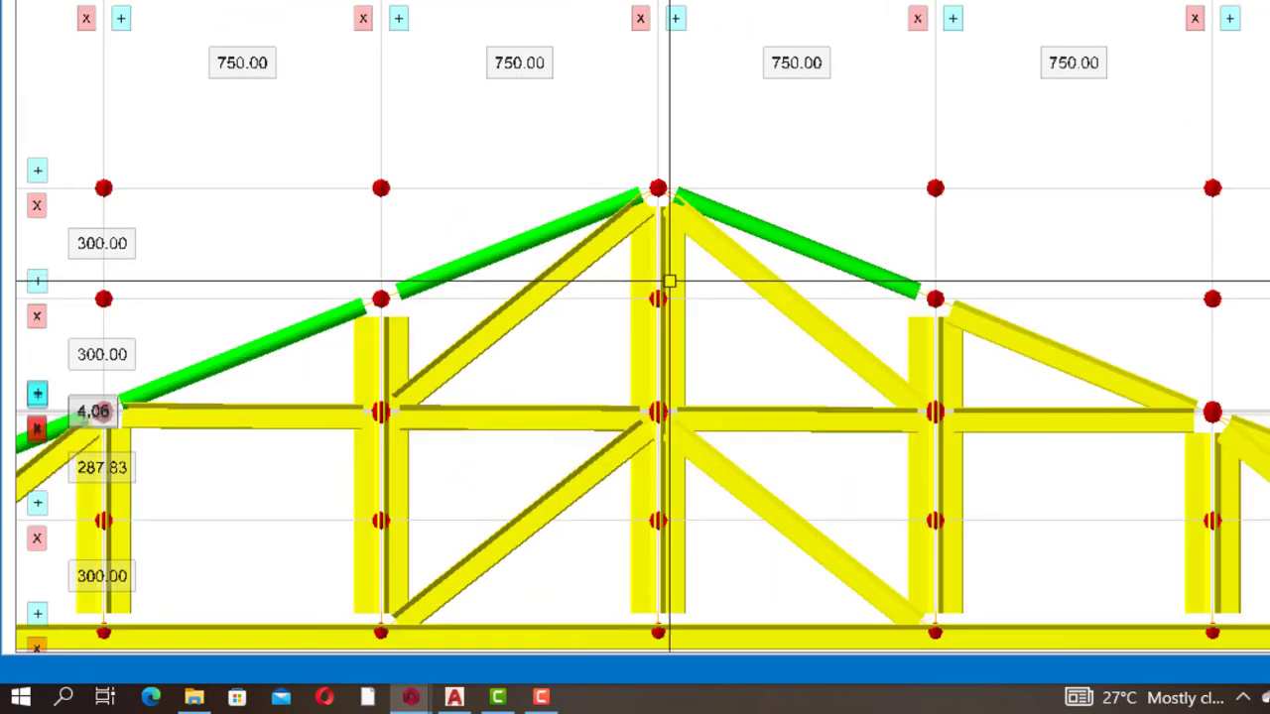
{"action": "right_click", "coordinate": [992, 325]}
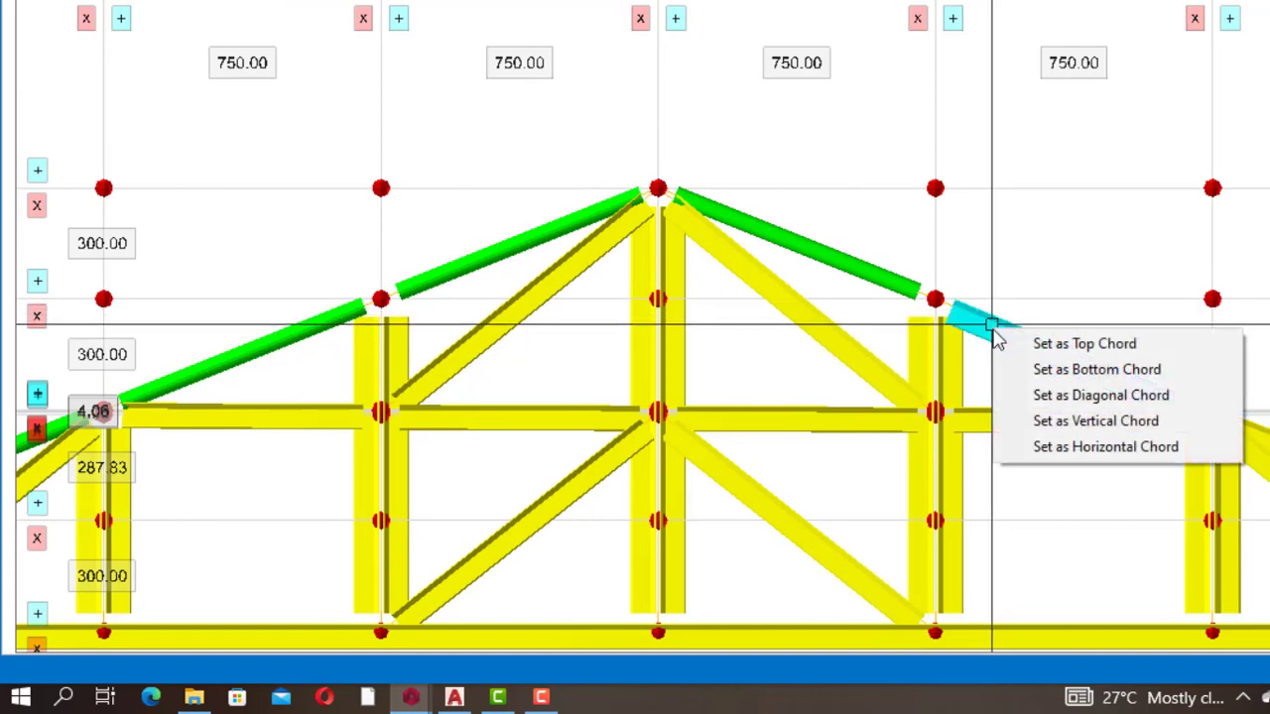
{"action": "left_click", "coordinate": [1042, 344]}
{"action": "scroll", "coordinate": [737, 376], "scroll_direction": "down", "scroll_amount": 4}
{"action": "scroll", "coordinate": [986, 418], "scroll_direction": "up", "scroll_amount": 4}
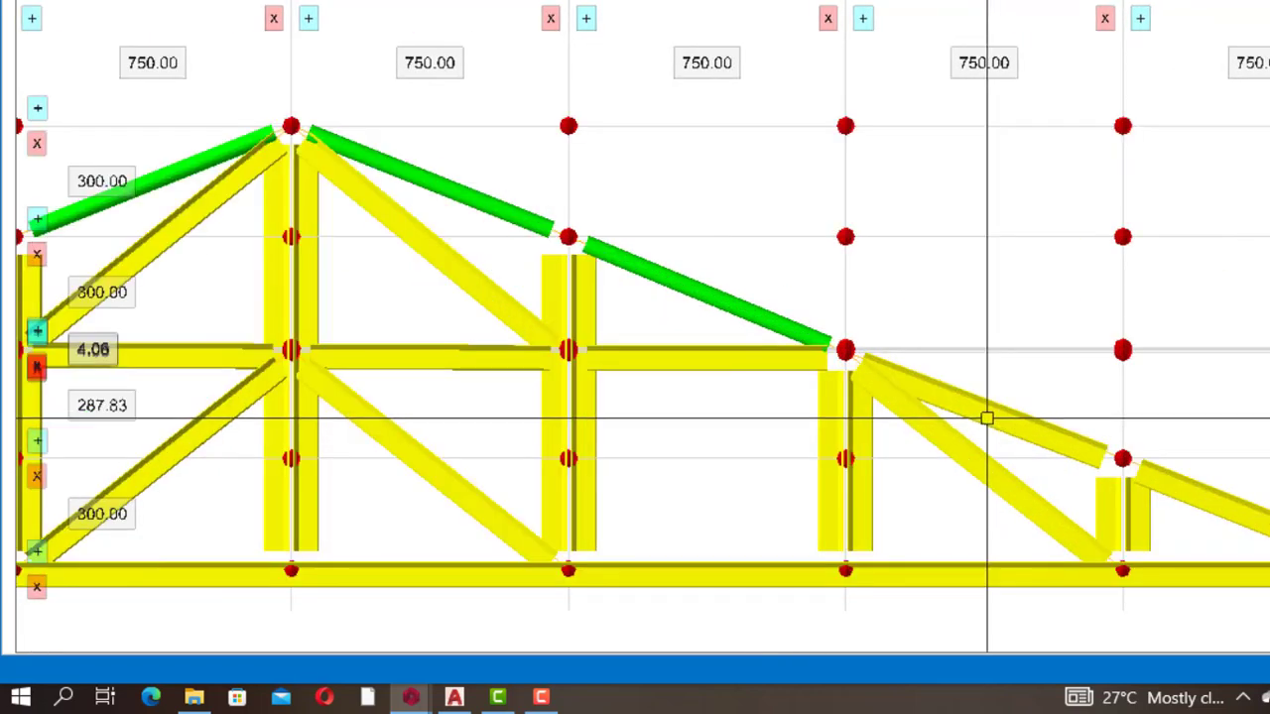
{"action": "right_click", "coordinate": [986, 418]}
{"action": "left_click", "coordinate": [1055, 436]}
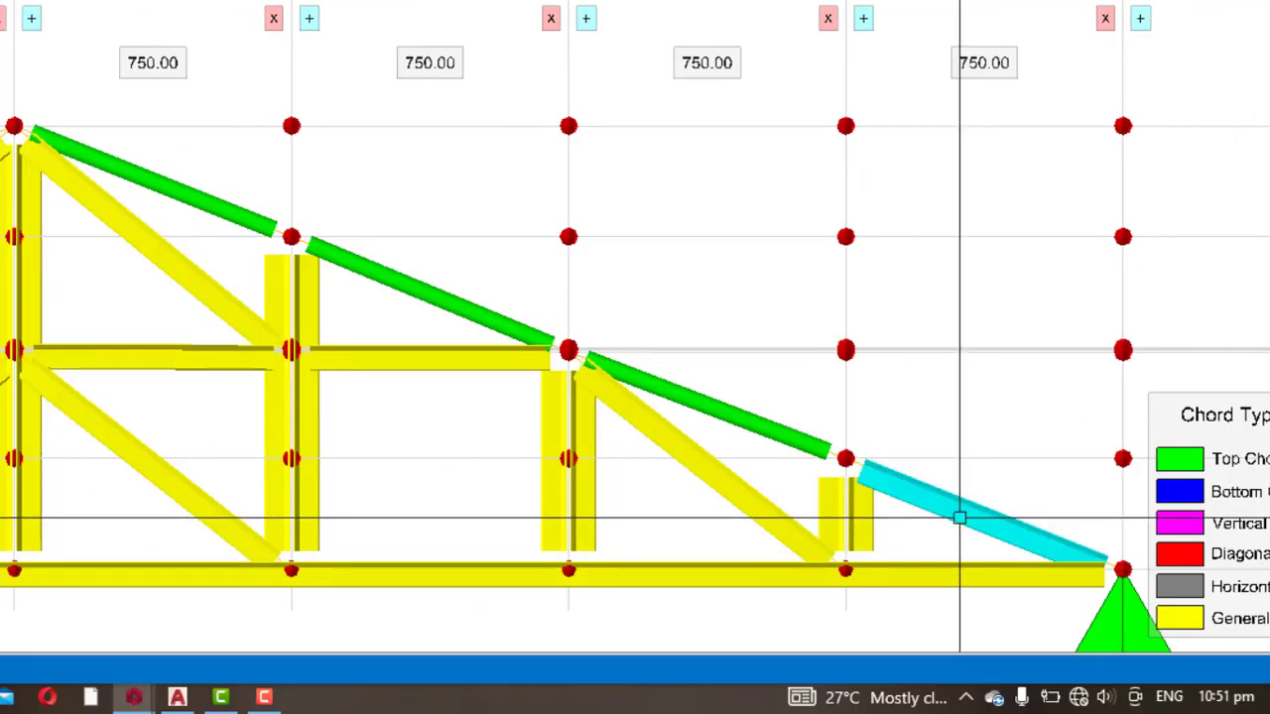
{"action": "right_click", "coordinate": [959, 518]}
{"action": "left_click", "coordinate": [986, 532]}
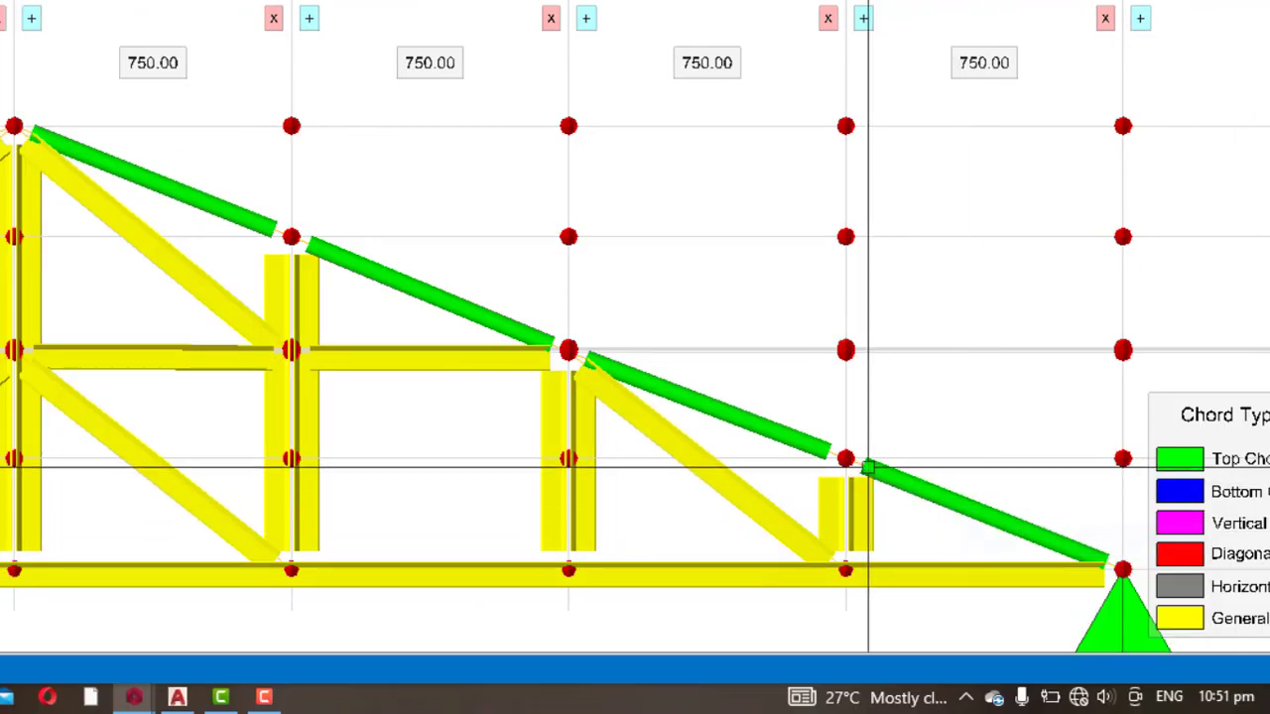
{"action": "scroll", "coordinate": [603, 531], "scroll_direction": "down", "scroll_amount": 5}
{"action": "scroll", "coordinate": [142, 445], "scroll_direction": "up", "scroll_amount": 5}
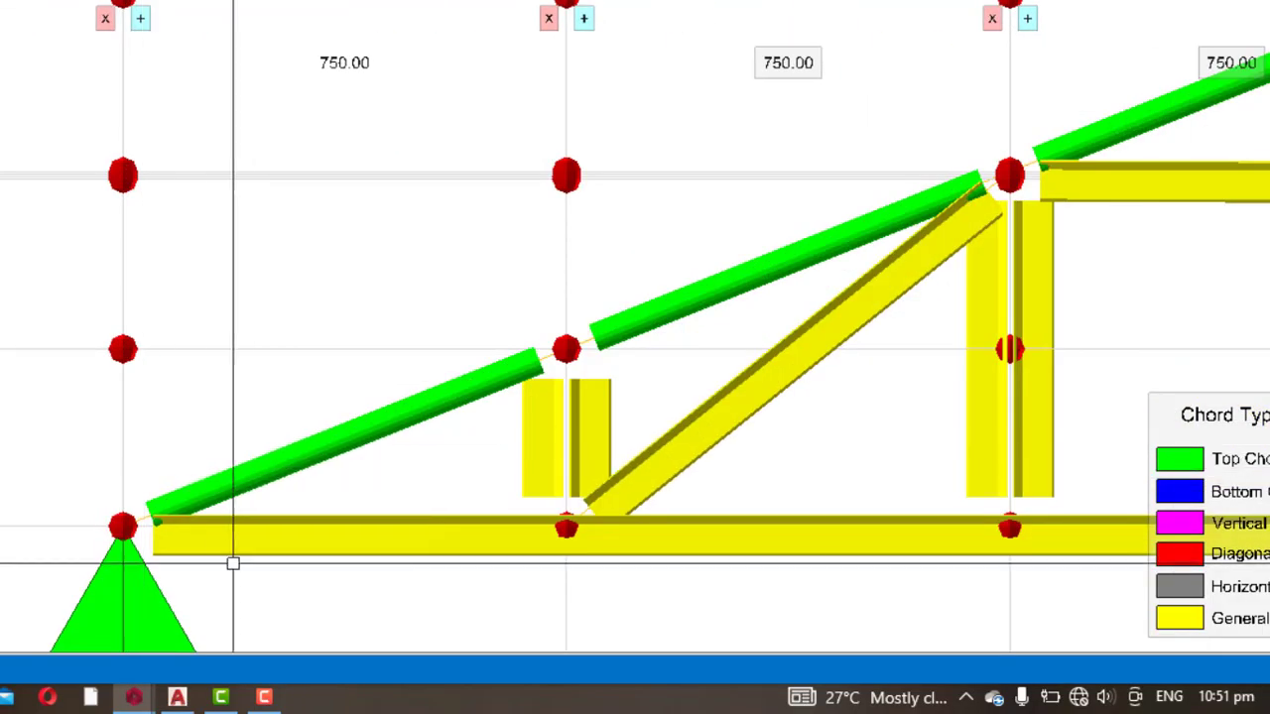
{"action": "scroll", "coordinate": [247, 544], "scroll_direction": "down", "scroll_amount": 4}
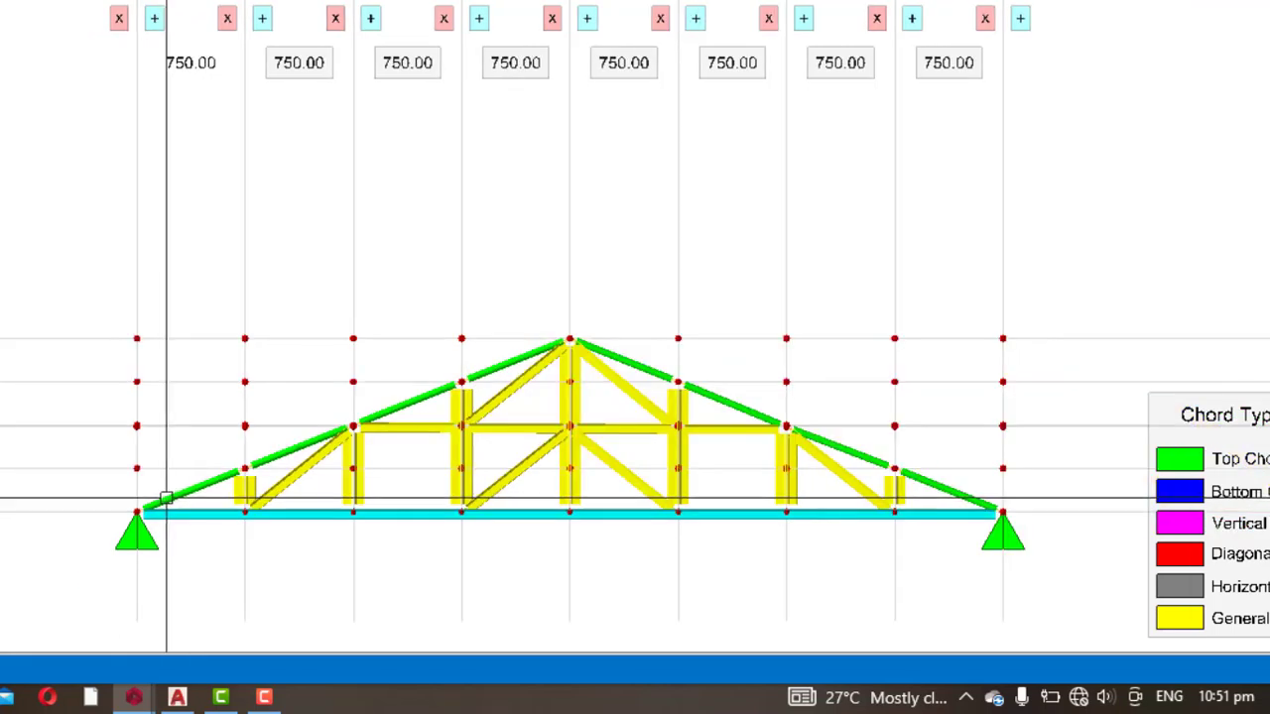
Step: Set the full-length bottom member between the two supports as Bottom Chord
{"action": "scroll", "coordinate": [164, 504], "scroll_direction": "up", "scroll_amount": 2}
{"action": "scroll", "coordinate": [207, 537], "scroll_direction": "up", "scroll_amount": 2}
{"action": "right_click", "coordinate": [198, 473]}
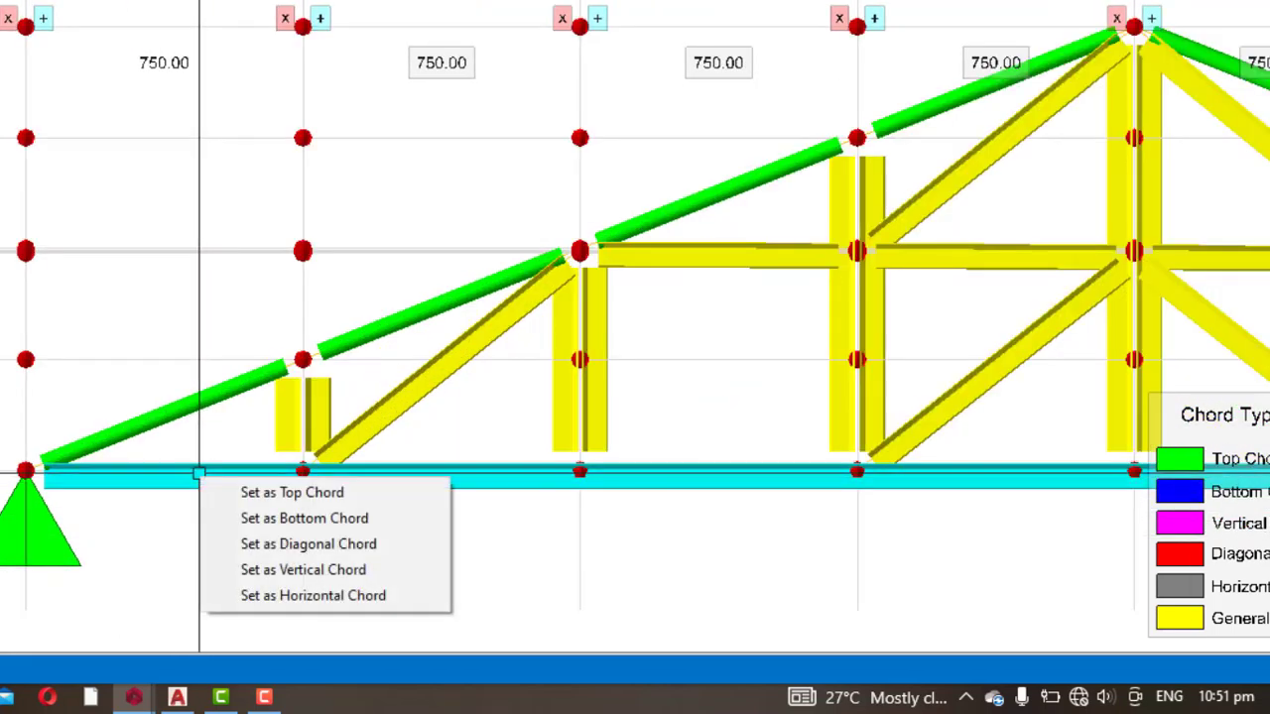
{"action": "left_click", "coordinate": [278, 517]}
{"action": "scroll", "coordinate": [218, 516], "scroll_direction": "down", "scroll_amount": 3}
{"action": "scroll", "coordinate": [178, 482], "scroll_direction": "up", "scroll_amount": 4}
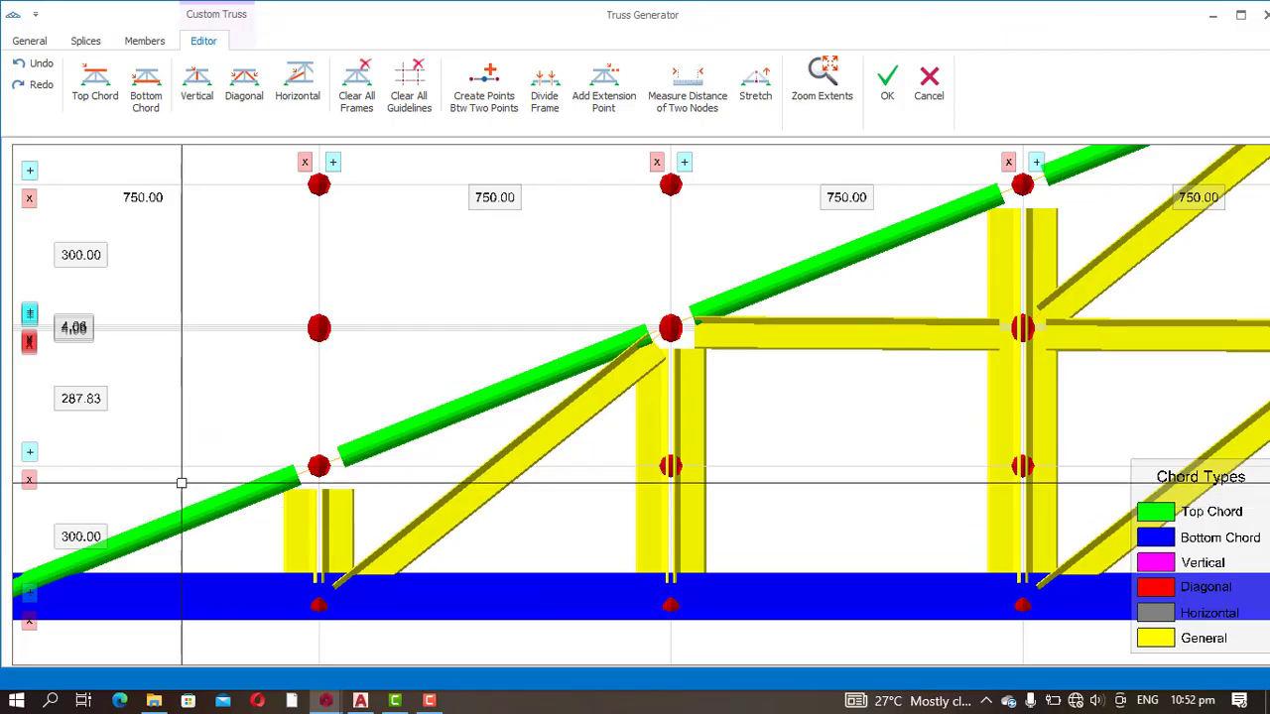
{"action": "scroll", "coordinate": [224, 480], "scroll_direction": "down", "scroll_amount": 4}
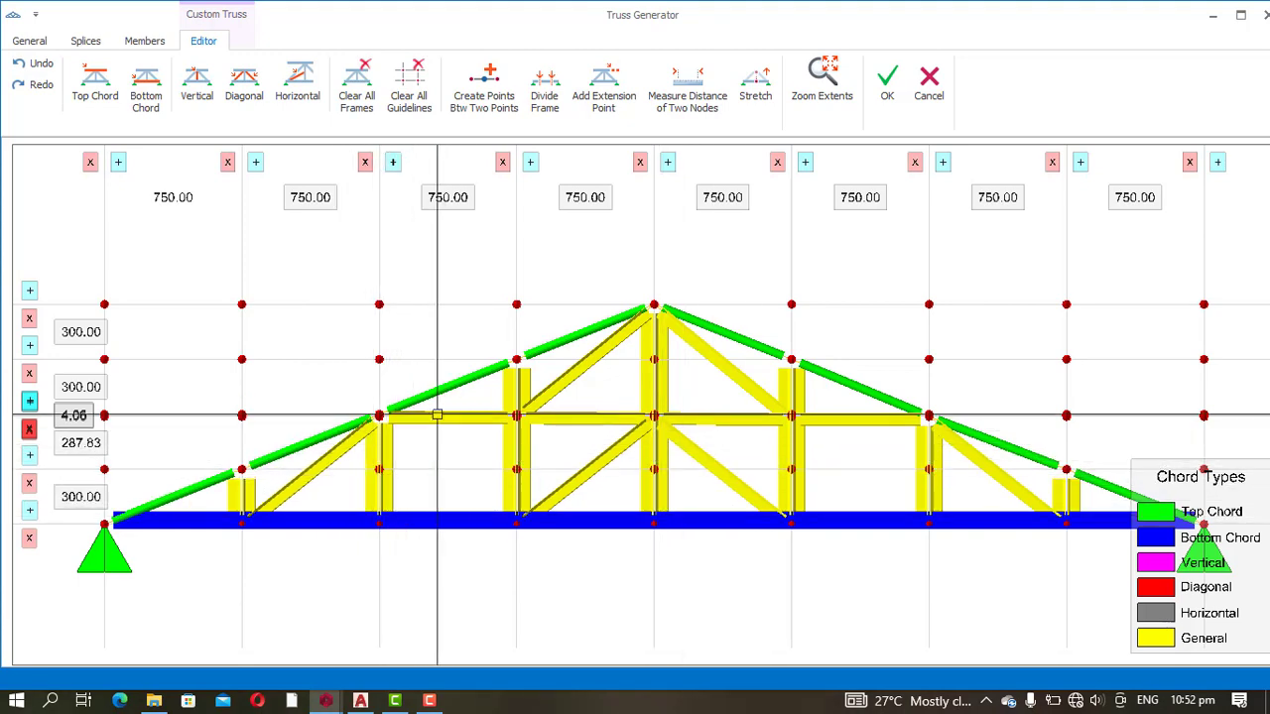
{"action": "scroll", "coordinate": [489, 417], "scroll_direction": "up", "scroll_amount": 2}
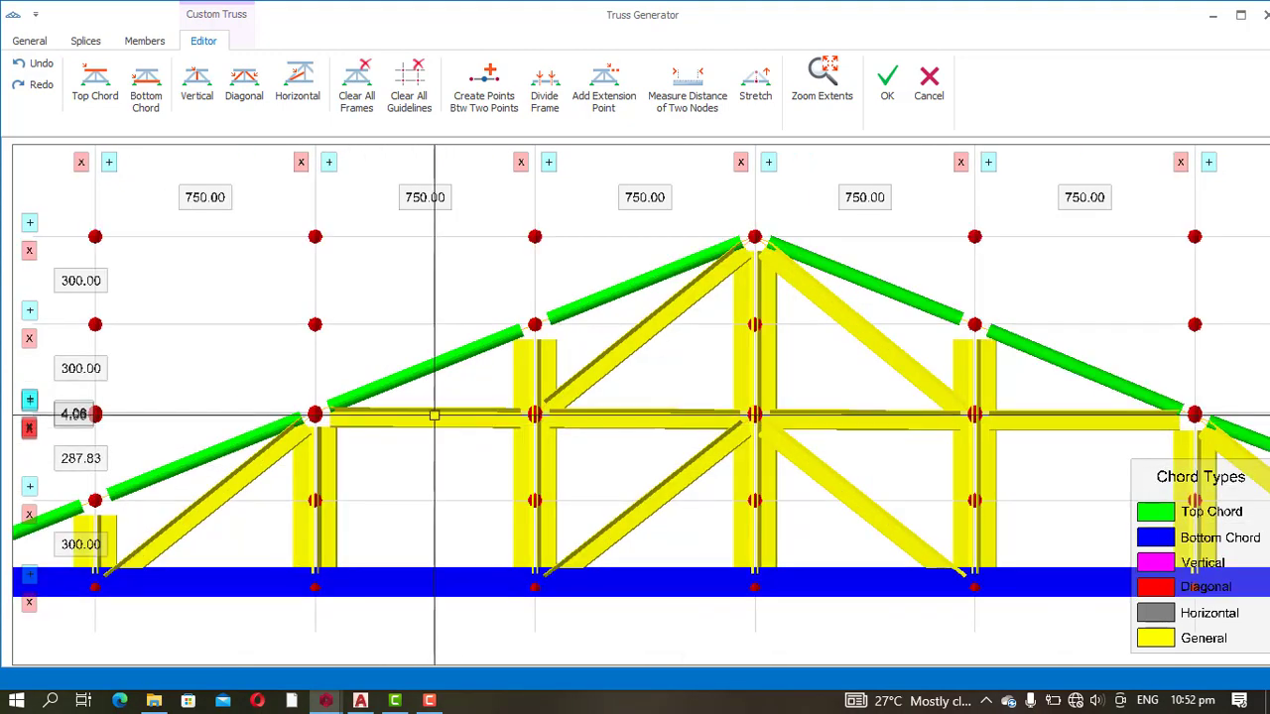
Step: Set the four mid-level horizontal members, on both sides of the apex, as Horizontal Chord
{"action": "right_click", "coordinate": [433, 416]}
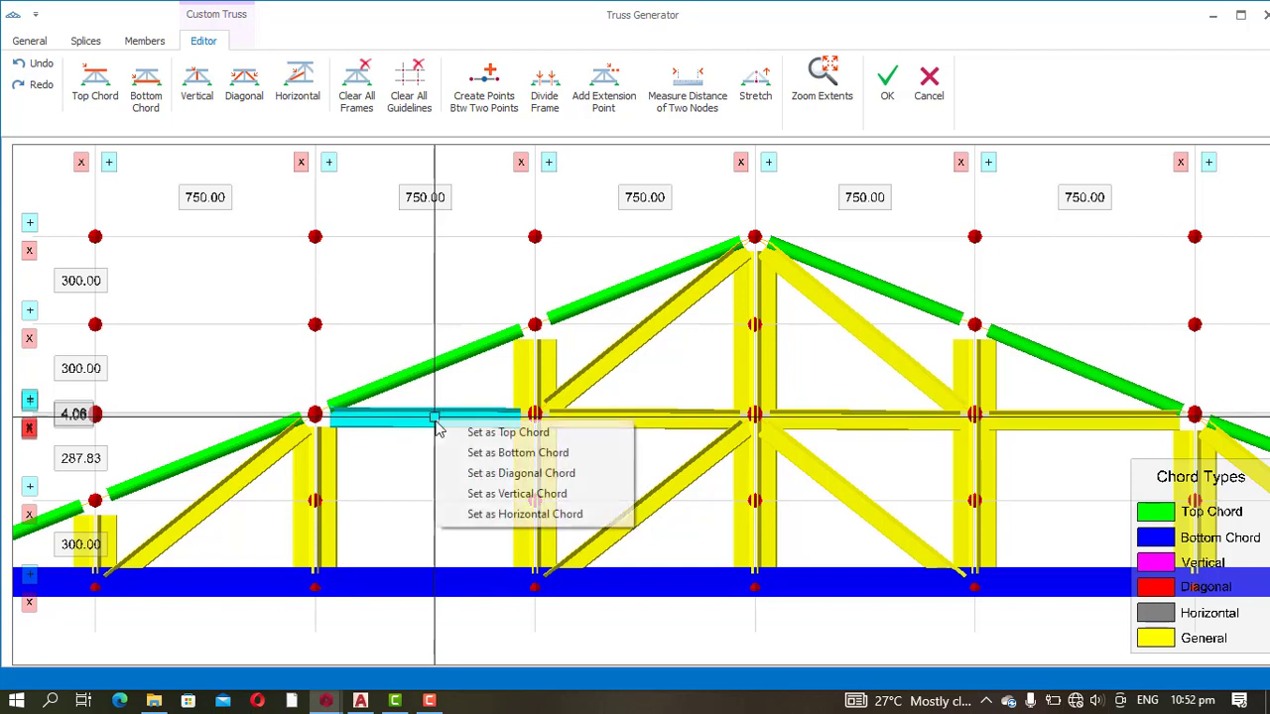
{"action": "left_click", "coordinate": [493, 515]}
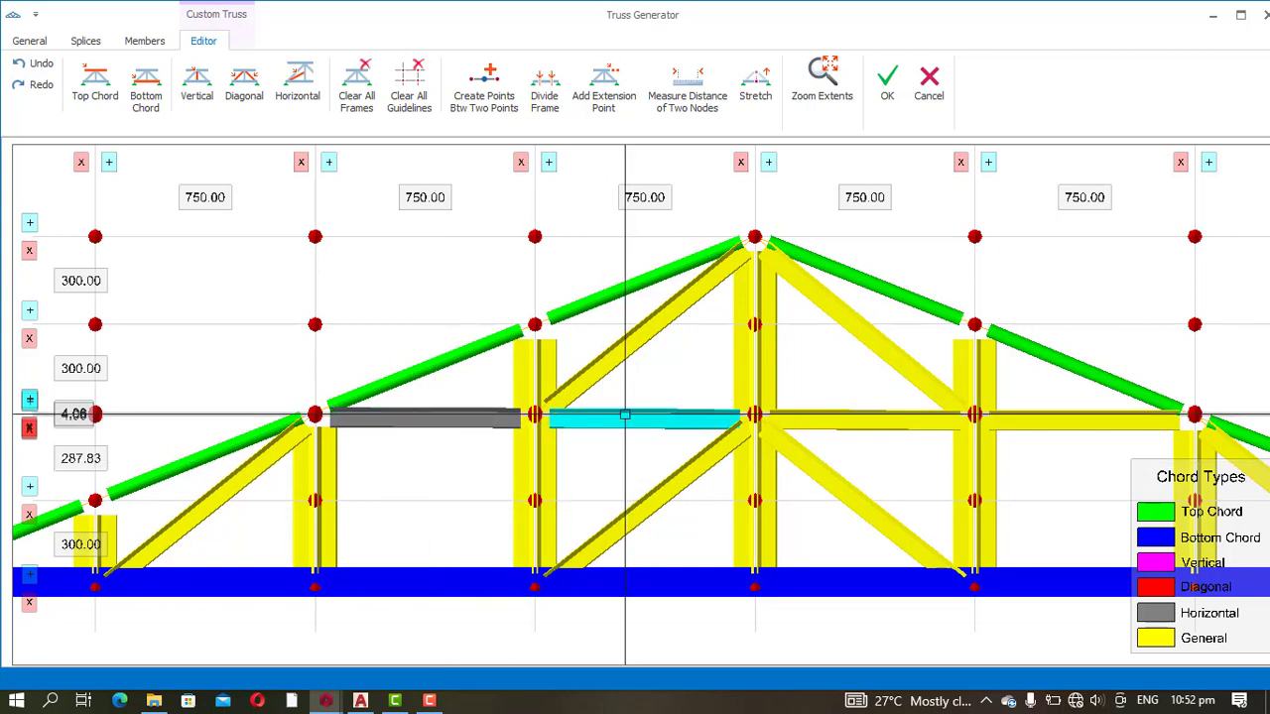
{"action": "right_click", "coordinate": [625, 415]}
{"action": "left_click", "coordinate": [674, 512]}
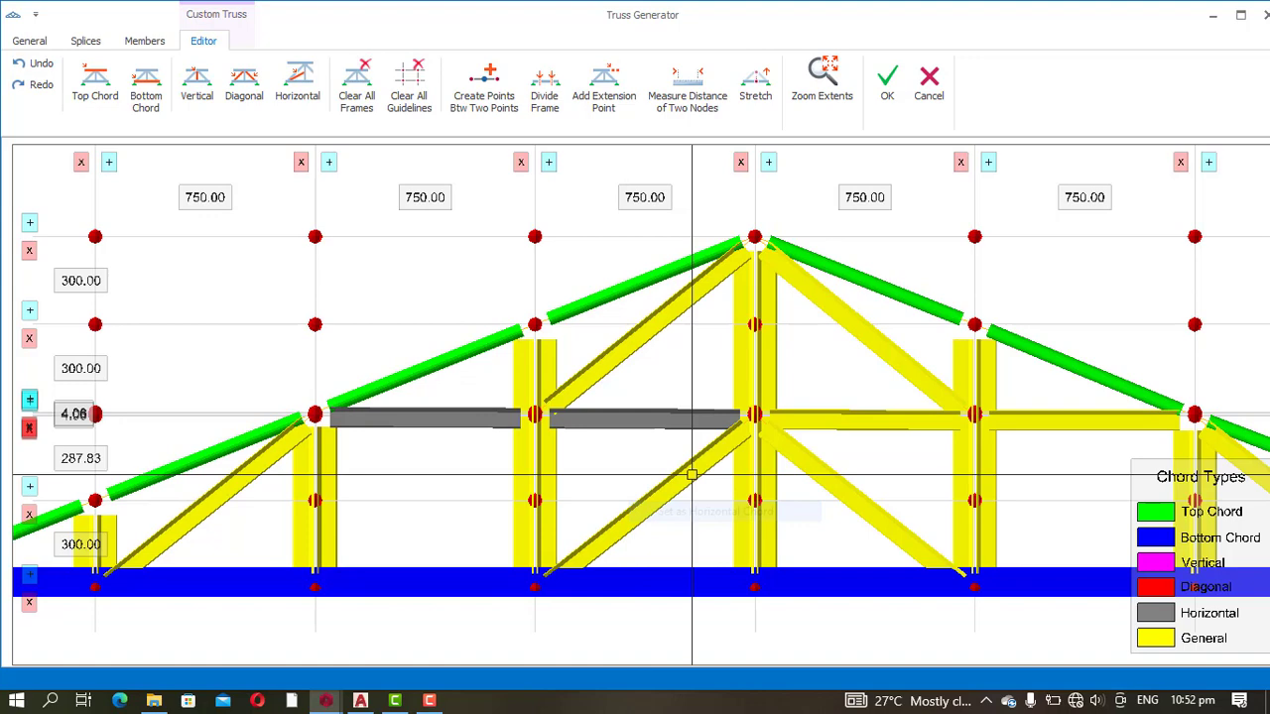
{"action": "right_click", "coordinate": [818, 417]}
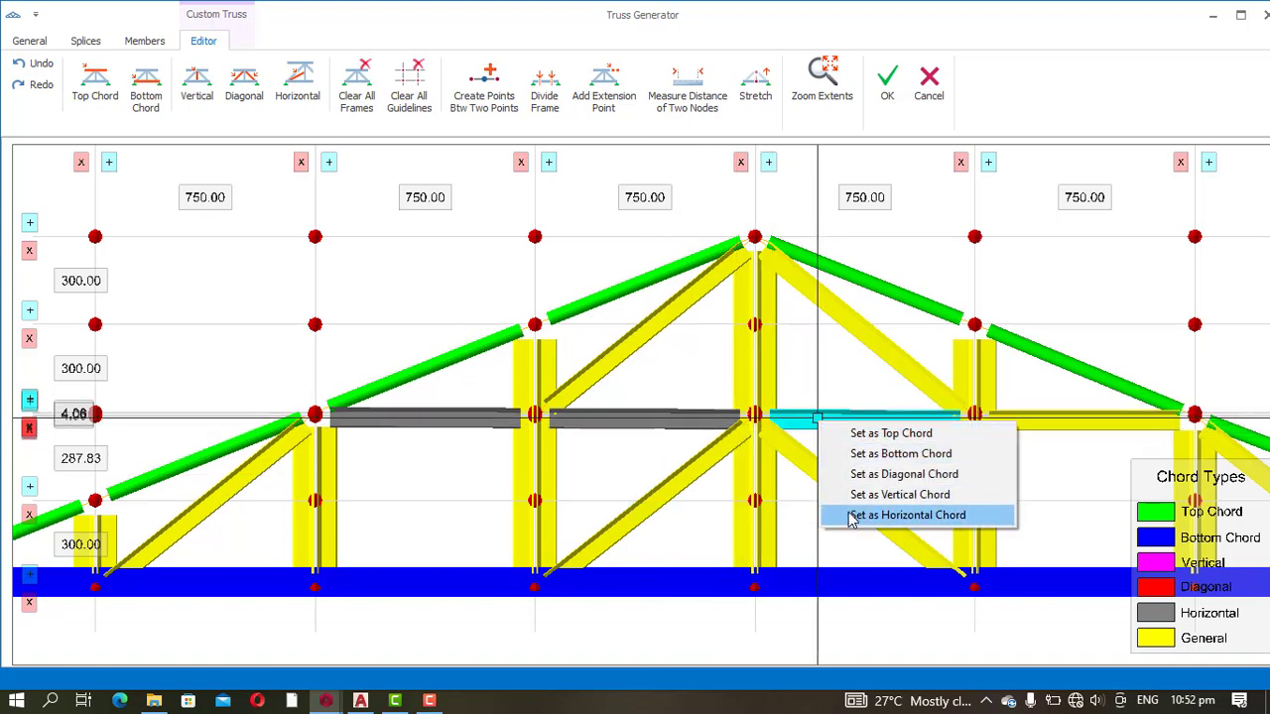
{"action": "left_click", "coordinate": [893, 515]}
{"action": "scroll", "coordinate": [892, 496], "scroll_direction": "down", "scroll_amount": 3}
{"action": "scroll", "coordinate": [867, 451], "scroll_direction": "up", "scroll_amount": 3}
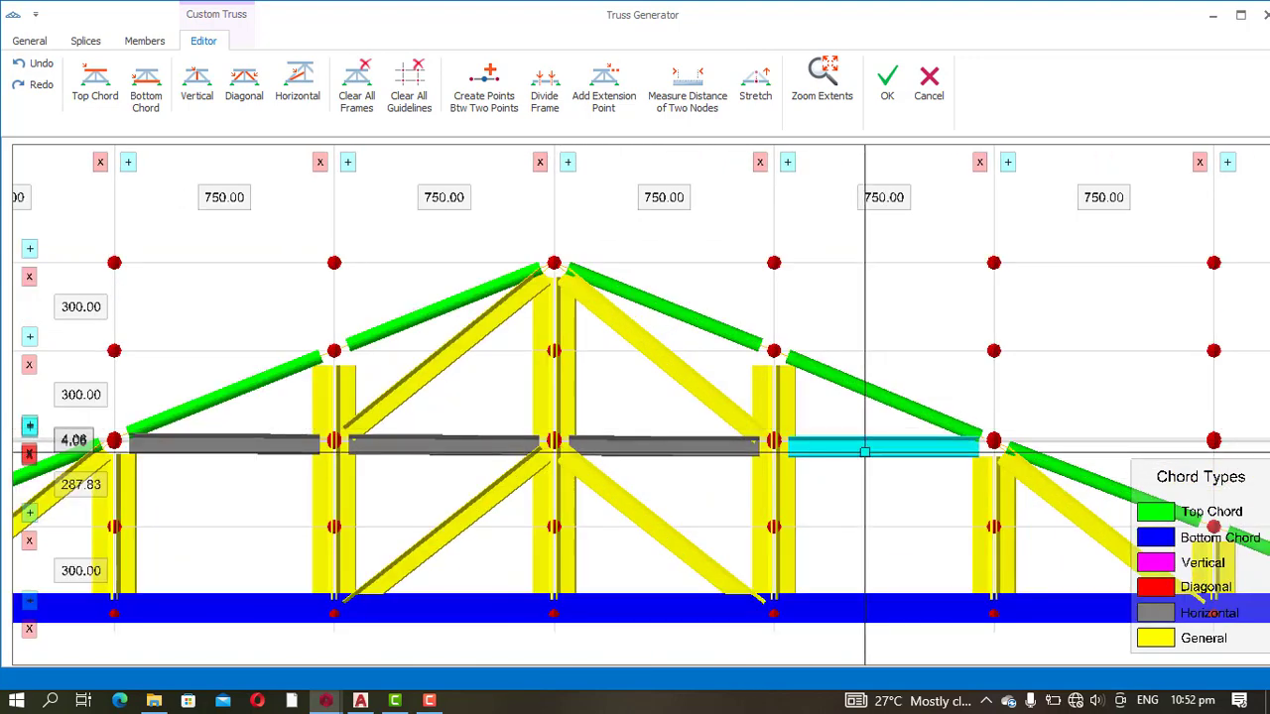
{"action": "right_click", "coordinate": [865, 451]}
{"action": "left_click", "coordinate": [963, 546]}
{"action": "scroll", "coordinate": [887, 474], "scroll_direction": "down", "scroll_amount": 3}
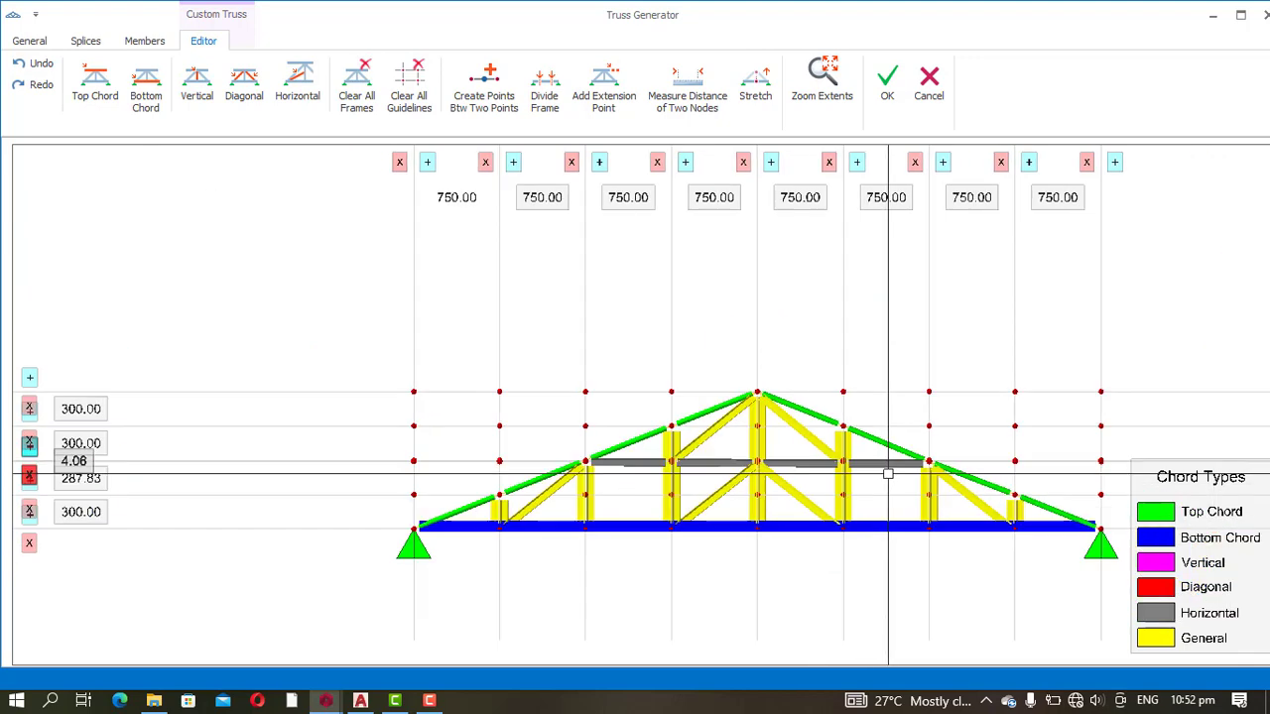
{"action": "scroll", "coordinate": [566, 476], "scroll_direction": "up", "scroll_amount": 5}
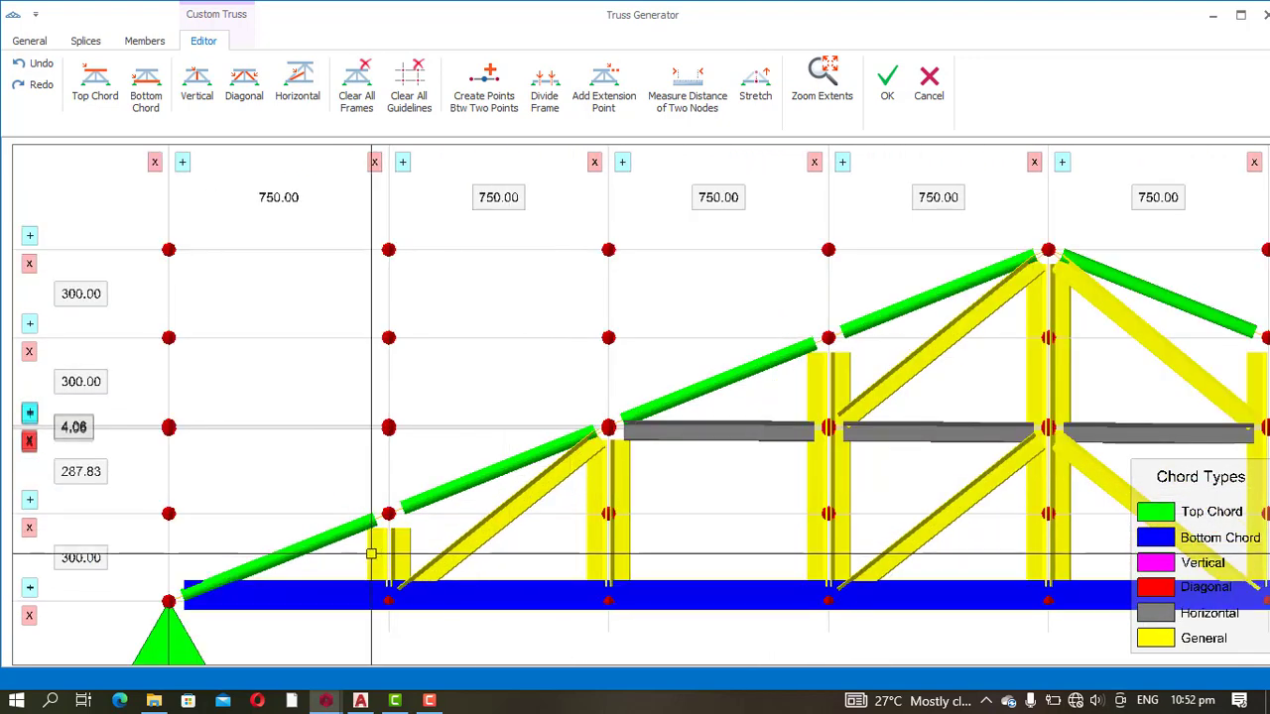
Step: Set the pair of short verticals and the tall vertical pair as Vertical Chord
{"action": "scroll", "coordinate": [378, 552], "scroll_direction": "up", "scroll_amount": 5}
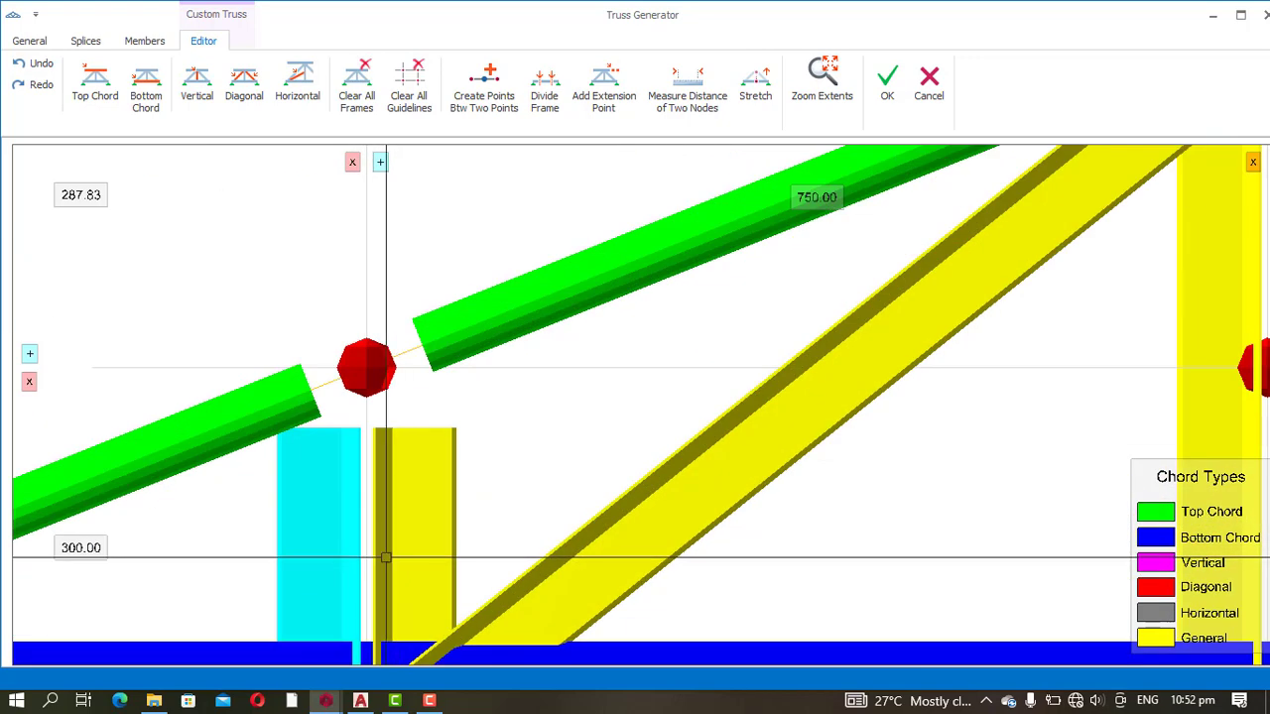
{"action": "left_click", "coordinate": [382, 558]}
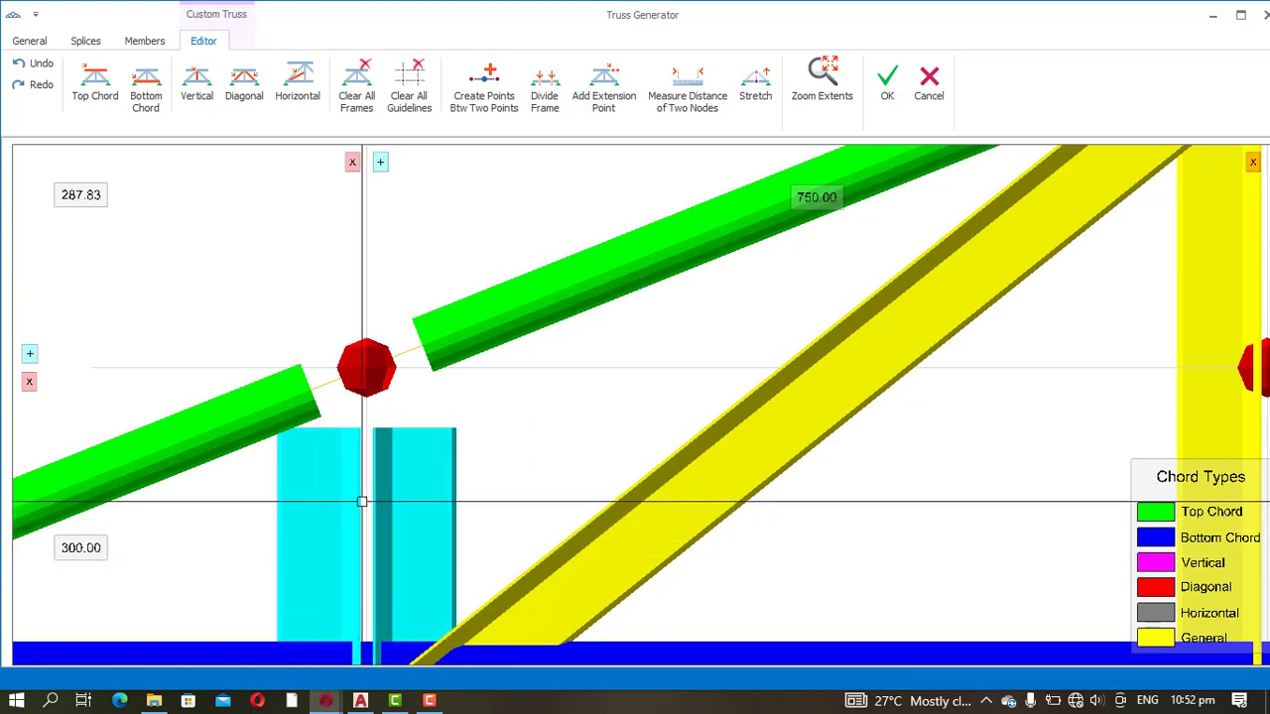
{"action": "scroll", "coordinate": [377, 496], "scroll_direction": "down", "scroll_amount": 3}
{"action": "scroll", "coordinate": [393, 494], "scroll_direction": "up", "scroll_amount": 4}
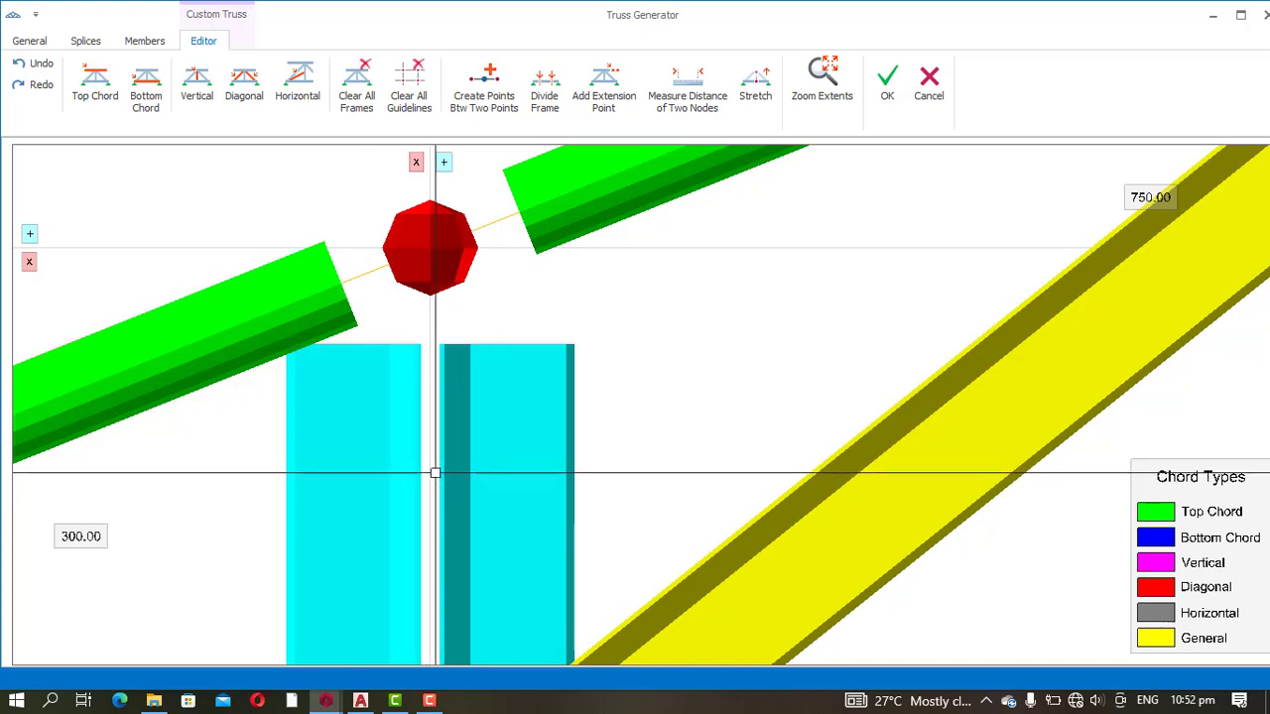
{"action": "right_click", "coordinate": [369, 504]}
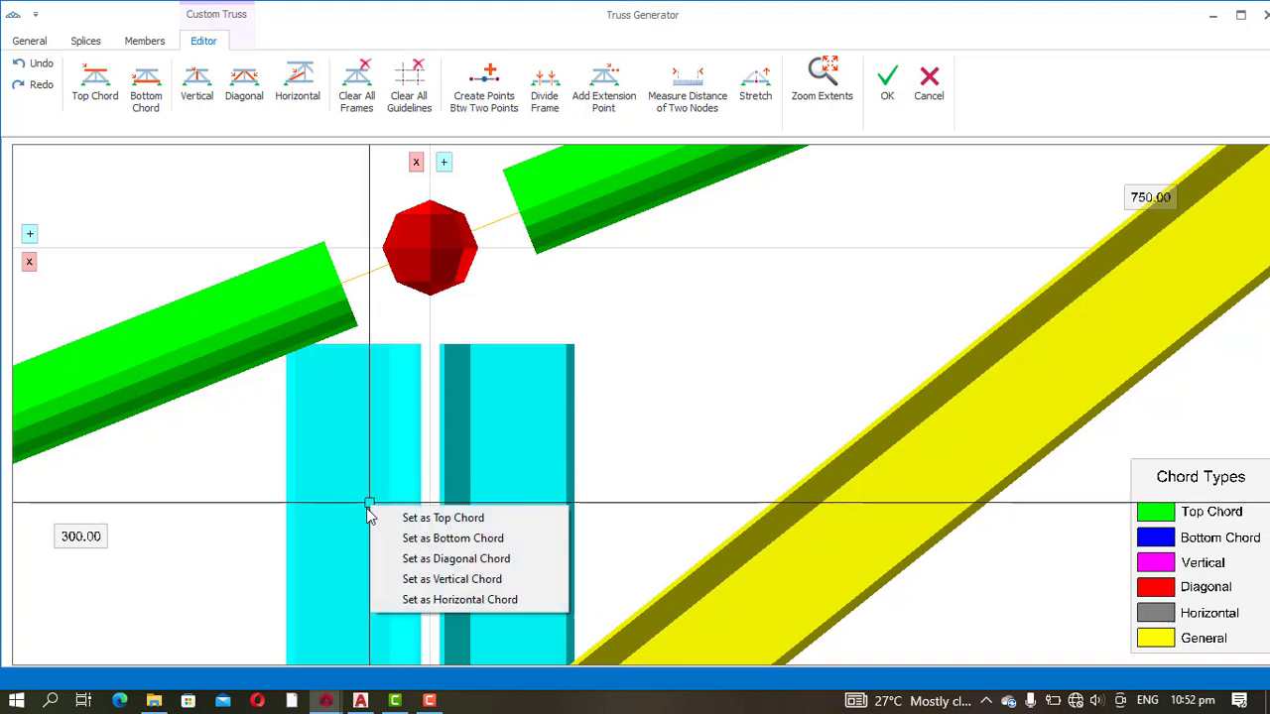
{"action": "left_click", "coordinate": [426, 579]}
{"action": "scroll", "coordinate": [313, 508], "scroll_direction": "down", "scroll_amount": 3}
{"action": "scroll", "coordinate": [554, 493], "scroll_direction": "up", "scroll_amount": 3}
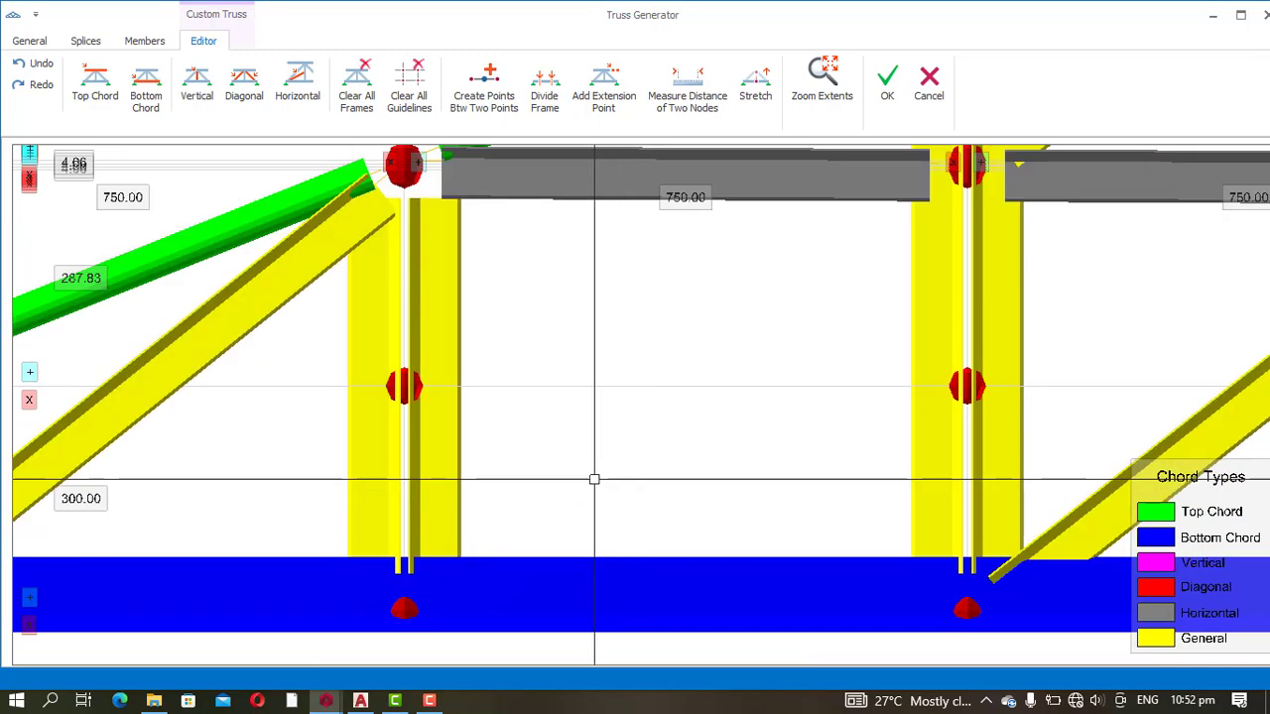
{"action": "left_click", "coordinate": [350, 514]}
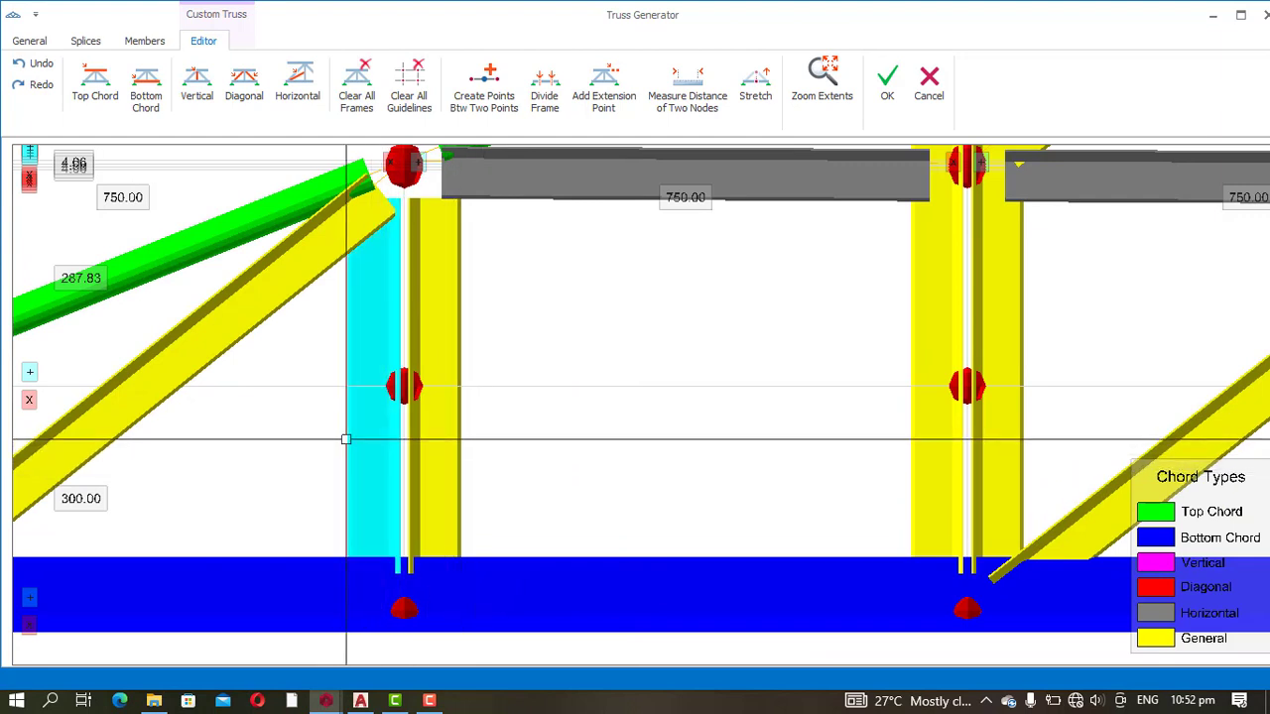
{"action": "left_click", "coordinate": [427, 447]}
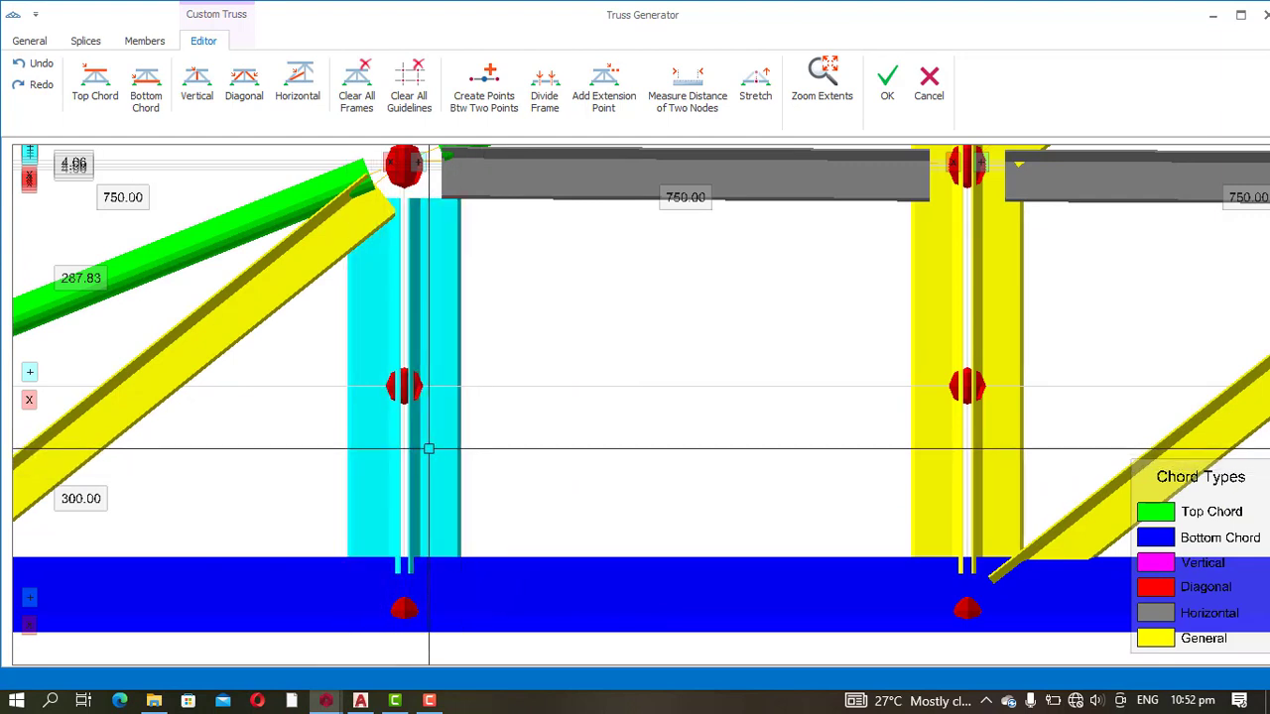
{"action": "right_click", "coordinate": [398, 449]}
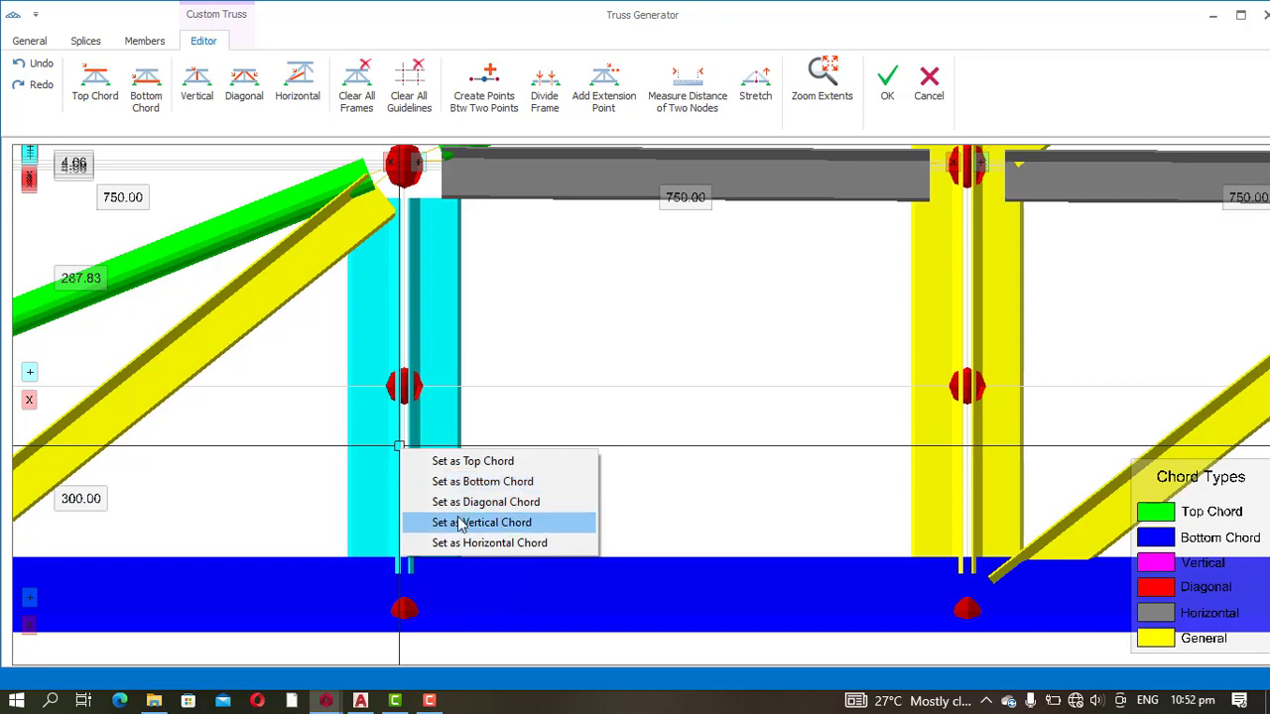
{"action": "left_click", "coordinate": [461, 530]}
{"action": "scroll", "coordinate": [461, 530], "scroll_direction": "down", "scroll_amount": 2}
{"action": "scroll", "coordinate": [784, 428], "scroll_direction": "up", "scroll_amount": 2}
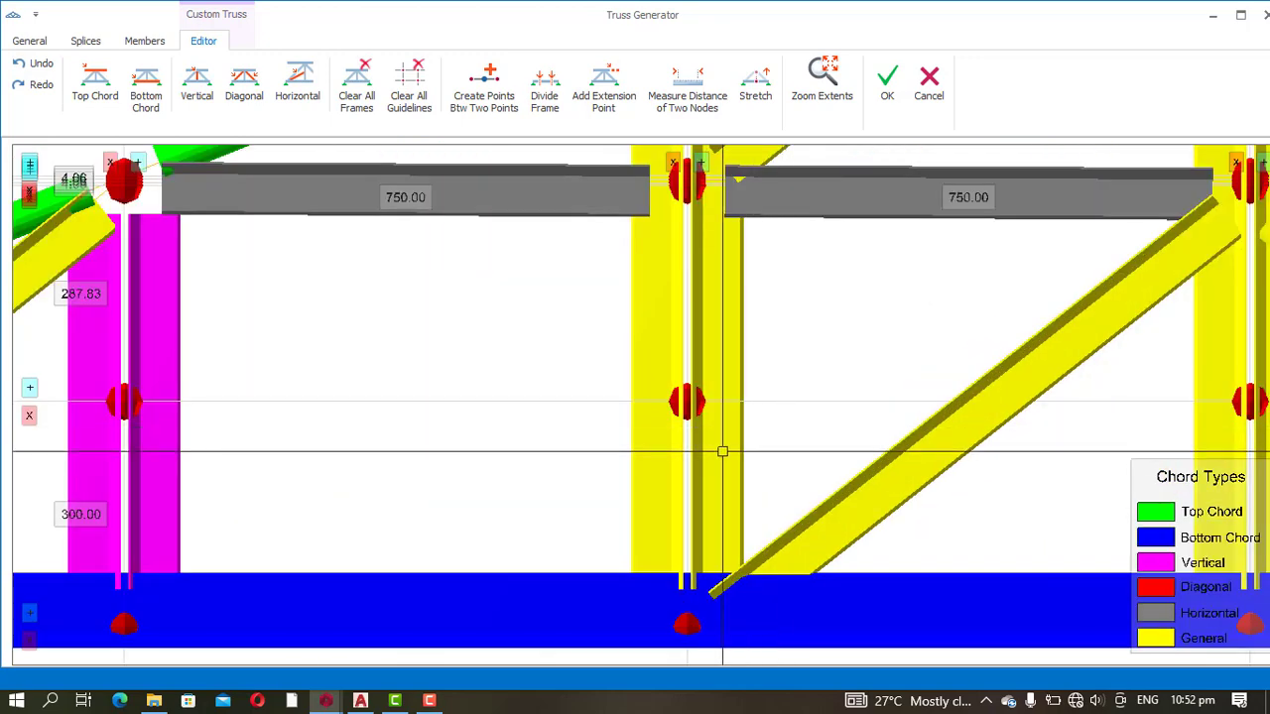
Step: Set the next three yellow uprights near the middle of the truss as Vertical Chord
{"action": "left_click", "coordinate": [701, 461]}
{"action": "left_click", "coordinate": [659, 466]}
{"action": "right_click", "coordinate": [660, 466]}
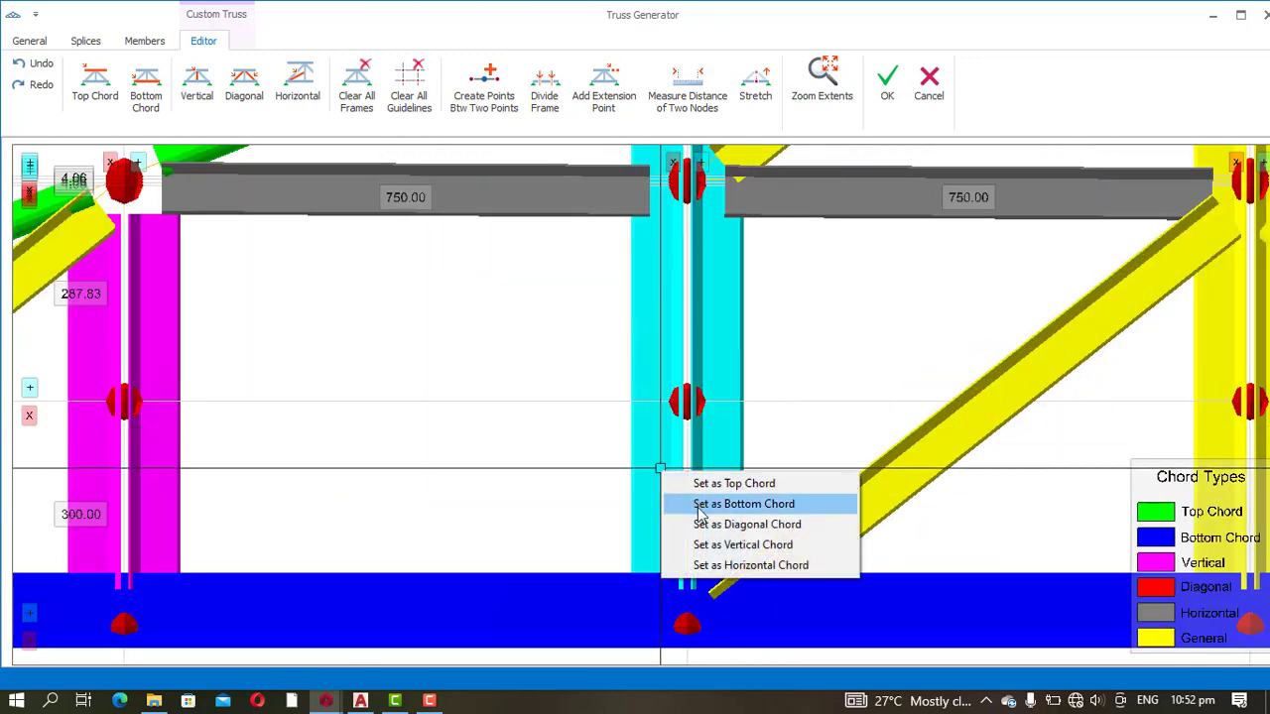
{"action": "left_click", "coordinate": [702, 545]}
{"action": "scroll", "coordinate": [702, 544], "scroll_direction": "down", "scroll_amount": 2}
{"action": "scroll", "coordinate": [682, 448], "scroll_direction": "up", "scroll_amount": 3}
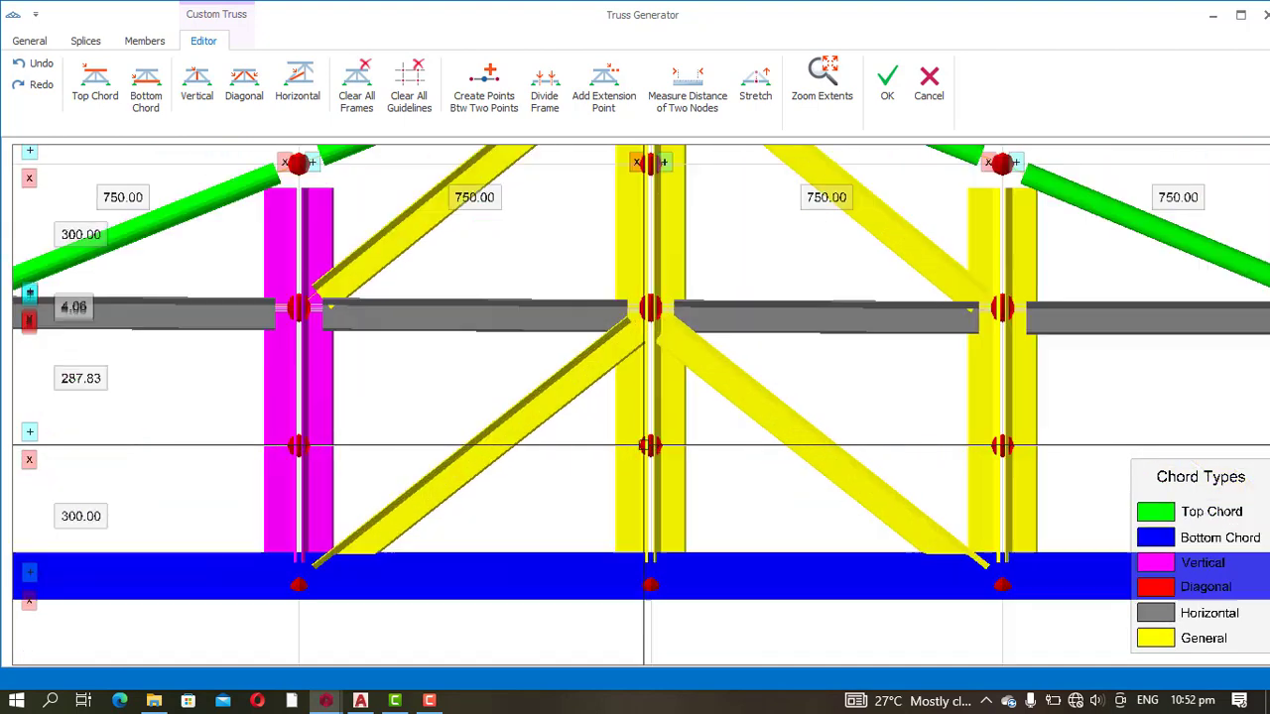
{"action": "left_click", "coordinate": [682, 449]}
{"action": "left_click", "coordinate": [628, 489]}
{"action": "right_click", "coordinate": [628, 489]}
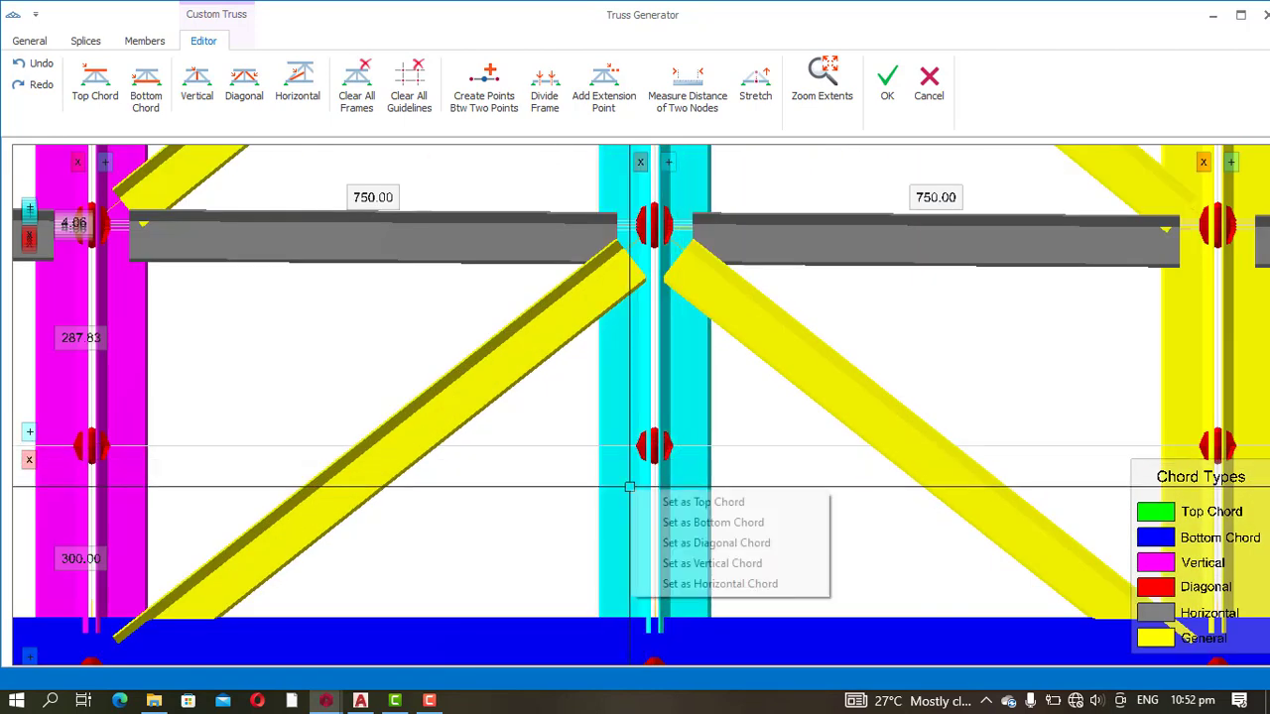
{"action": "left_click", "coordinate": [681, 563]}
{"action": "scroll", "coordinate": [680, 462], "scroll_direction": "down", "scroll_amount": 3}
{"action": "scroll", "coordinate": [804, 451], "scroll_direction": "up", "scroll_amount": 2}
{"action": "scroll", "coordinate": [803, 451], "scroll_direction": "up", "scroll_amount": 3}
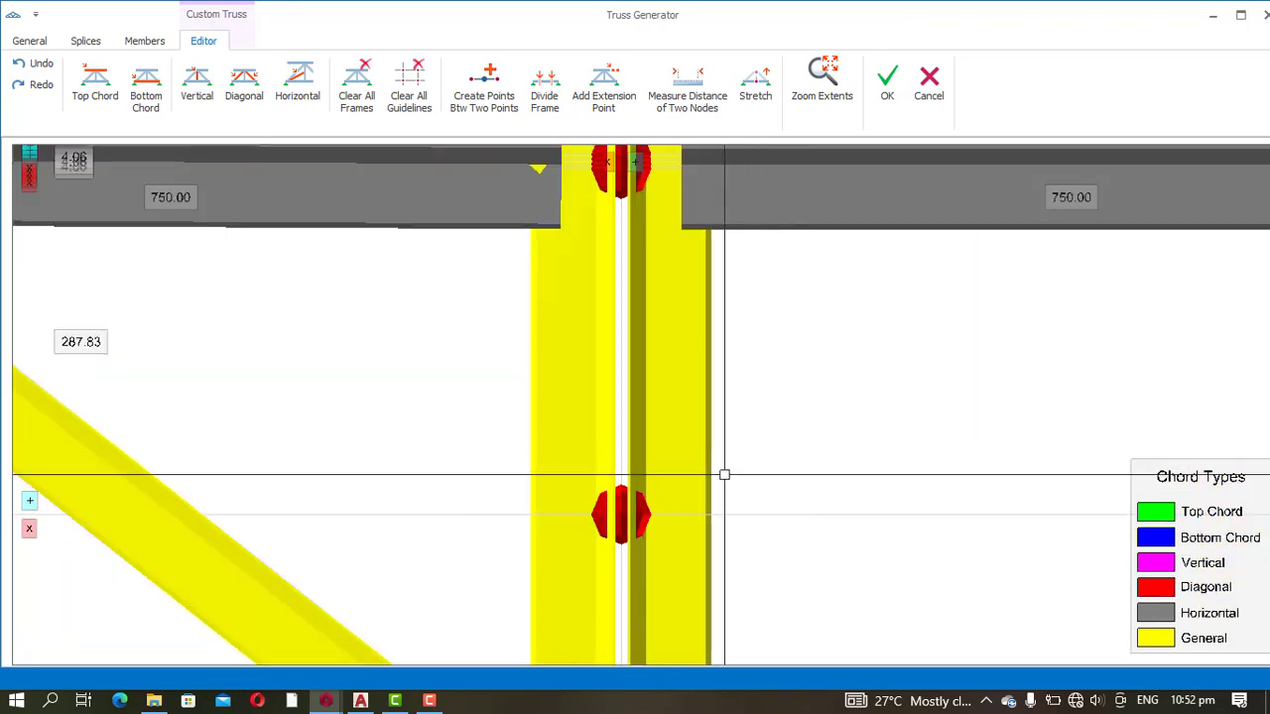
{"action": "left_click", "coordinate": [693, 473]}
{"action": "left_click", "coordinate": [583, 423]}
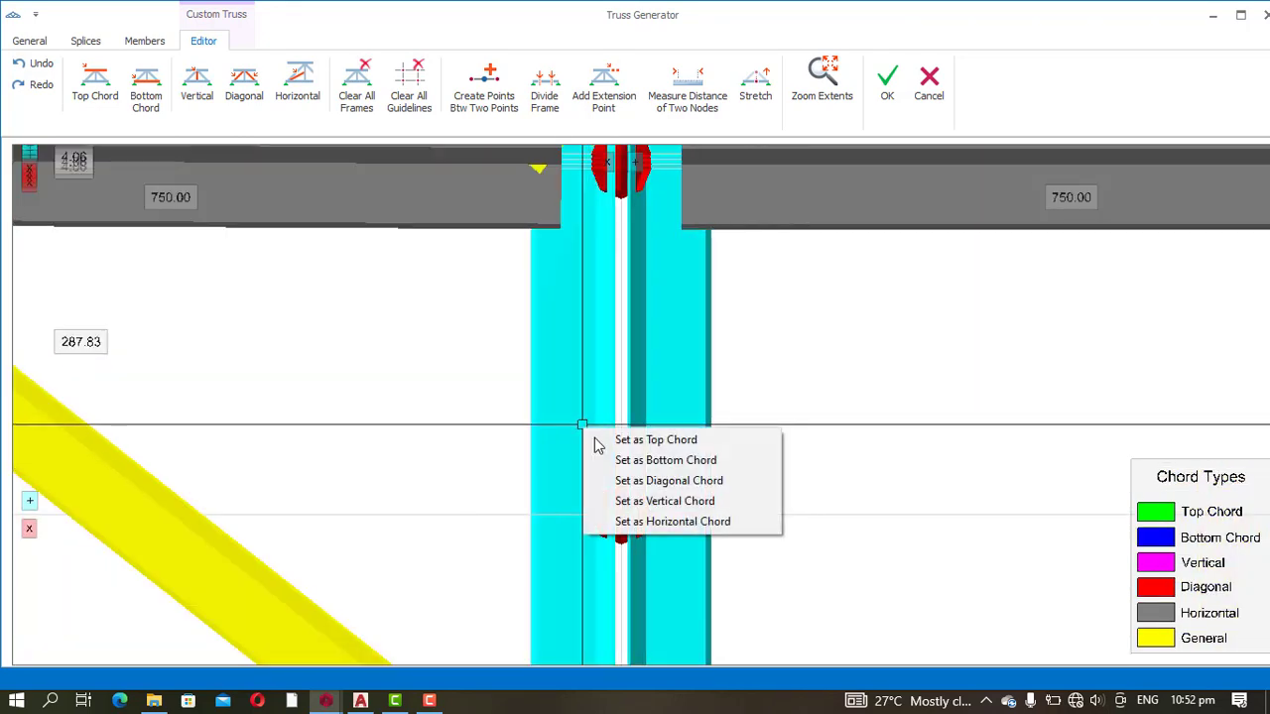
{"action": "left_click", "coordinate": [655, 501]}
{"action": "scroll", "coordinate": [426, 425], "scroll_direction": "down", "scroll_amount": 3}
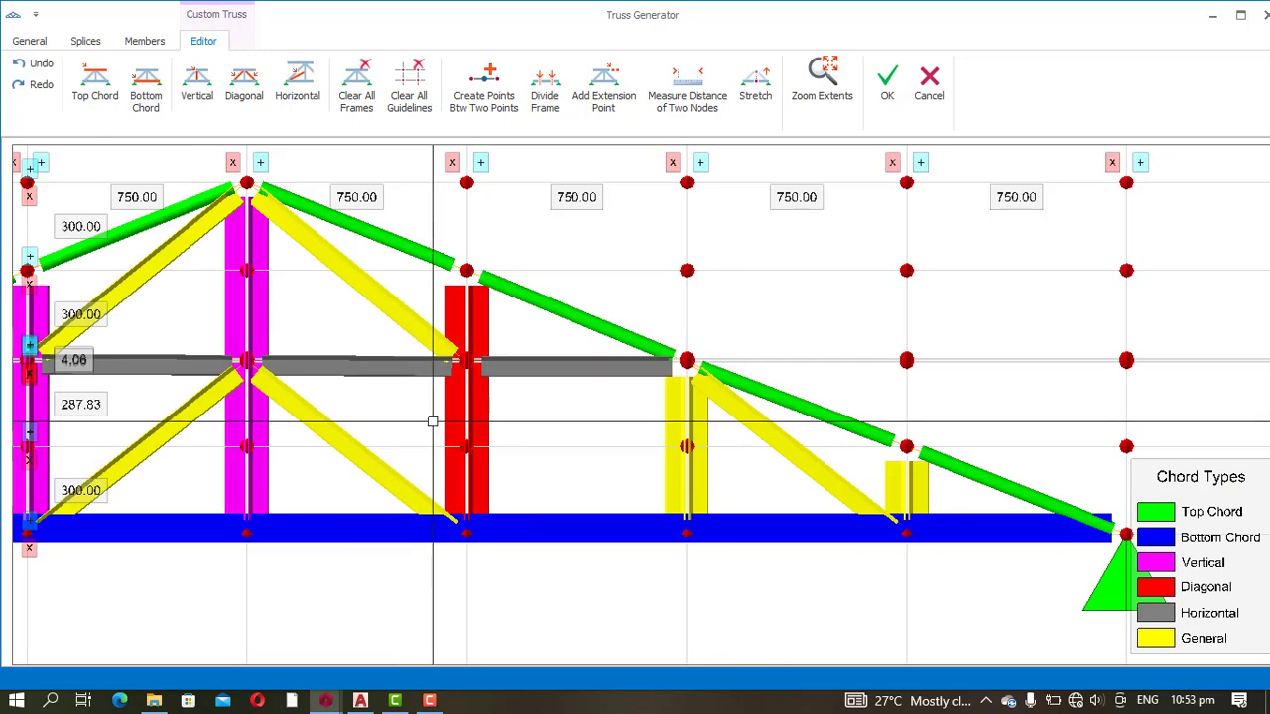
{"action": "scroll", "coordinate": [607, 433], "scroll_direction": "down", "scroll_amount": 2}
{"action": "scroll", "coordinate": [599, 452], "scroll_direction": "up", "scroll_amount": 5}
Step: Set the remaining two uprights, including the short one, as Vertical Chord
{"action": "left_click", "coordinate": [598, 452]}
{"action": "left_click", "coordinate": [512, 476]}
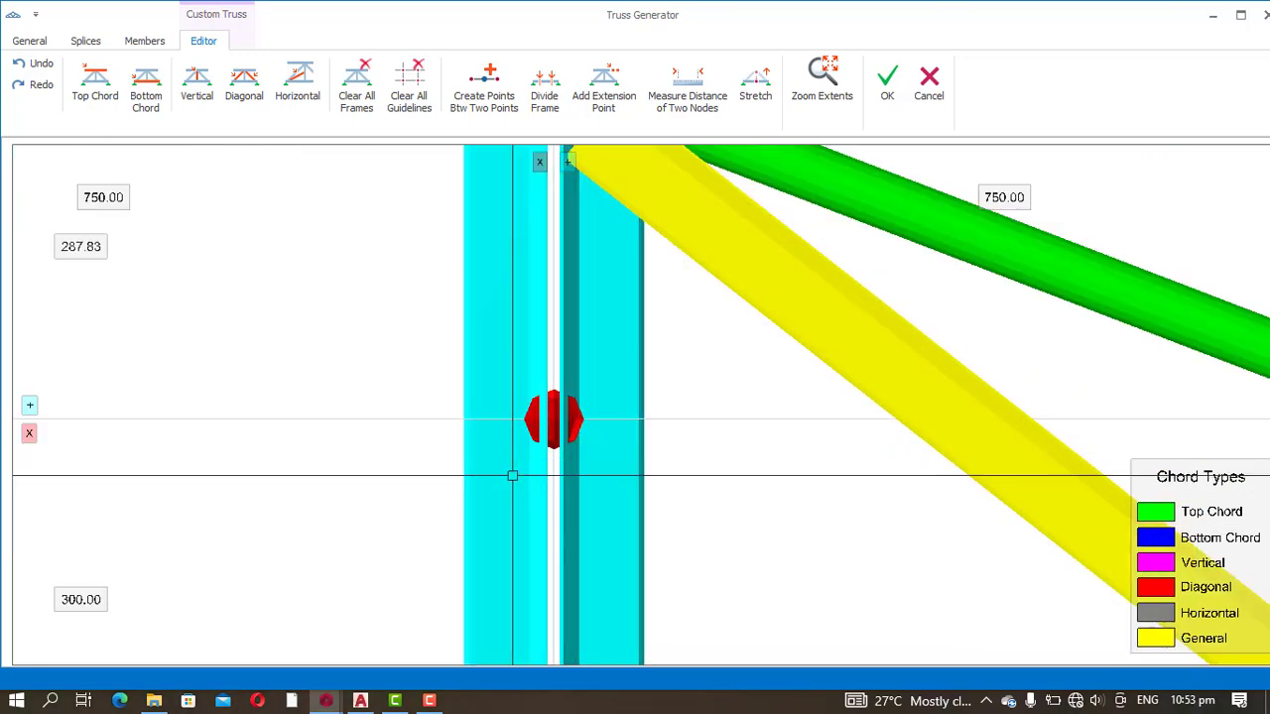
{"action": "right_click", "coordinate": [514, 475]}
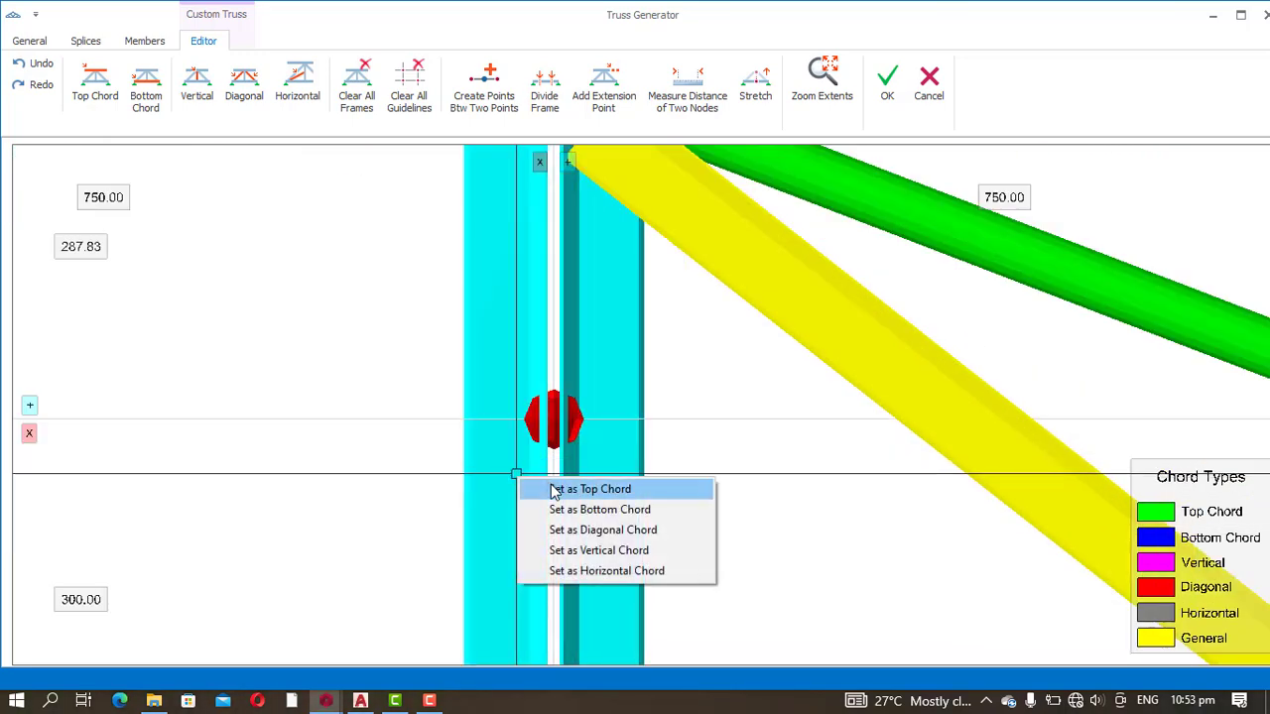
{"action": "left_click", "coordinate": [565, 550]}
{"action": "scroll", "coordinate": [363, 423], "scroll_direction": "down", "scroll_amount": 3}
{"action": "scroll", "coordinate": [703, 476], "scroll_direction": "up", "scroll_amount": 5}
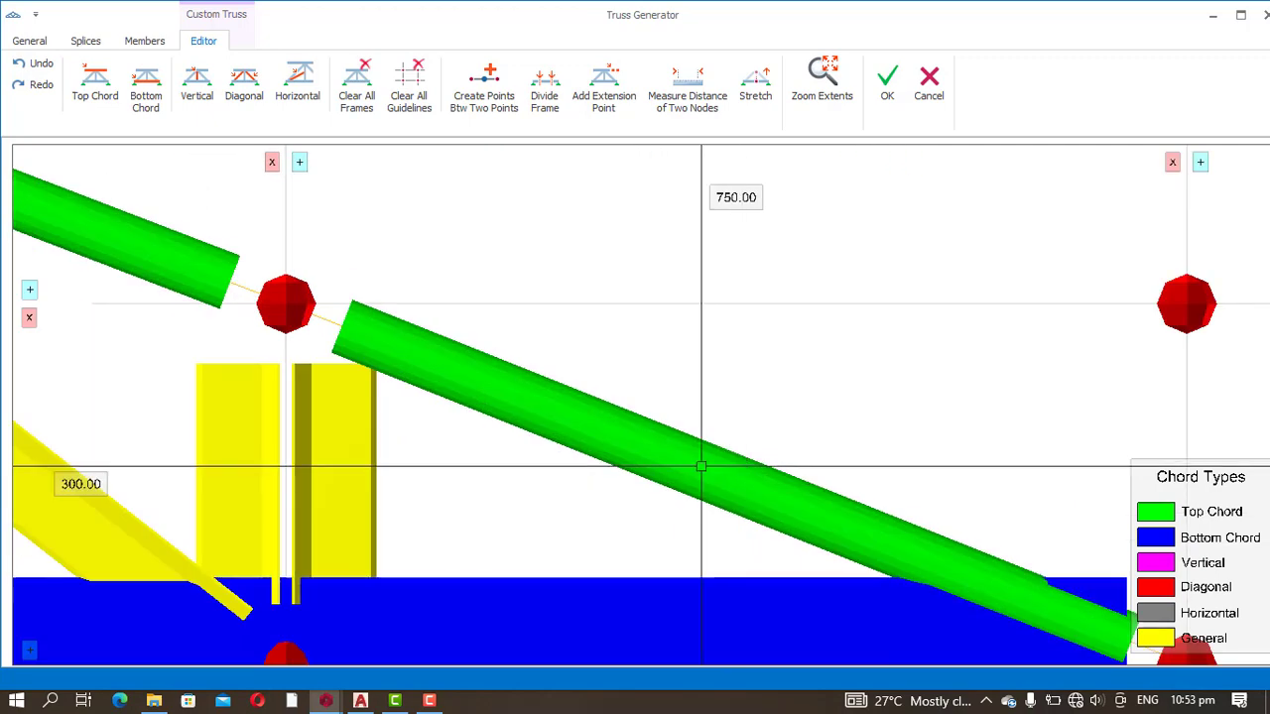
{"action": "left_click", "coordinate": [327, 486]}
{"action": "left_click", "coordinate": [235, 456]}
{"action": "right_click", "coordinate": [236, 457]}
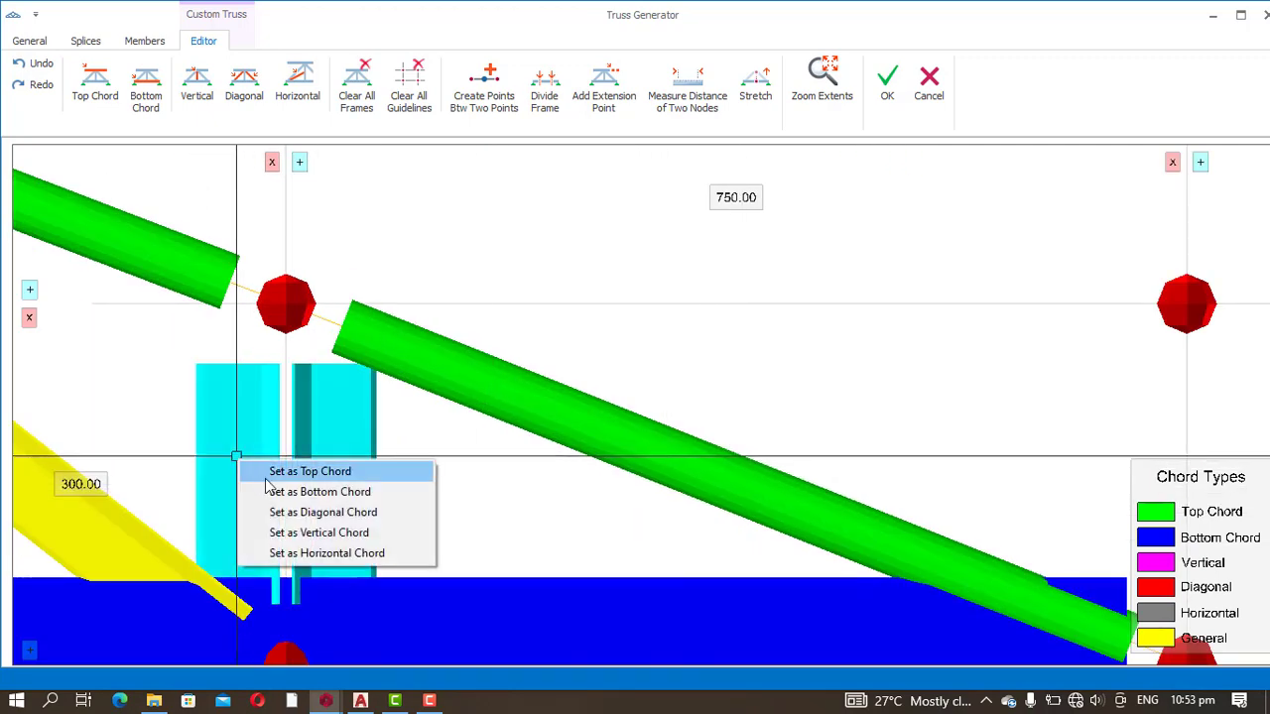
{"action": "left_click", "coordinate": [287, 532]}
{"action": "scroll", "coordinate": [615, 427], "scroll_direction": "down", "scroll_amount": 5}
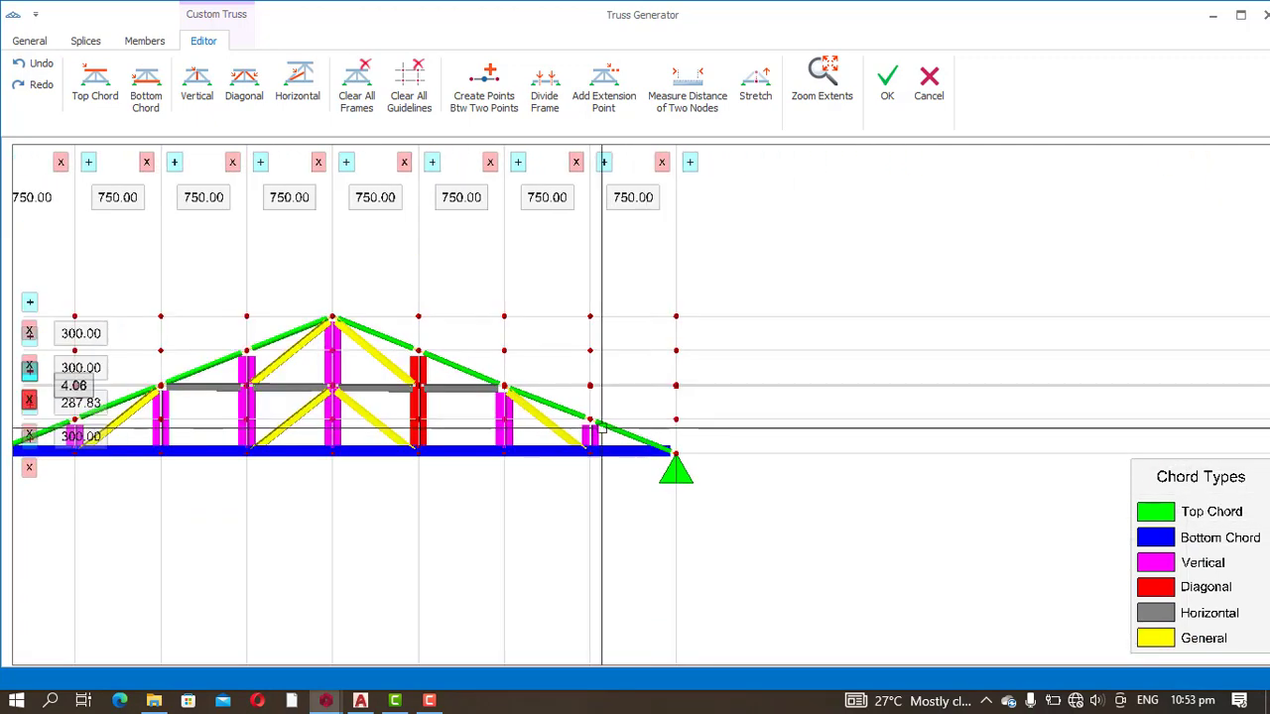
{"action": "scroll", "coordinate": [184, 419], "scroll_direction": "up", "scroll_amount": 5}
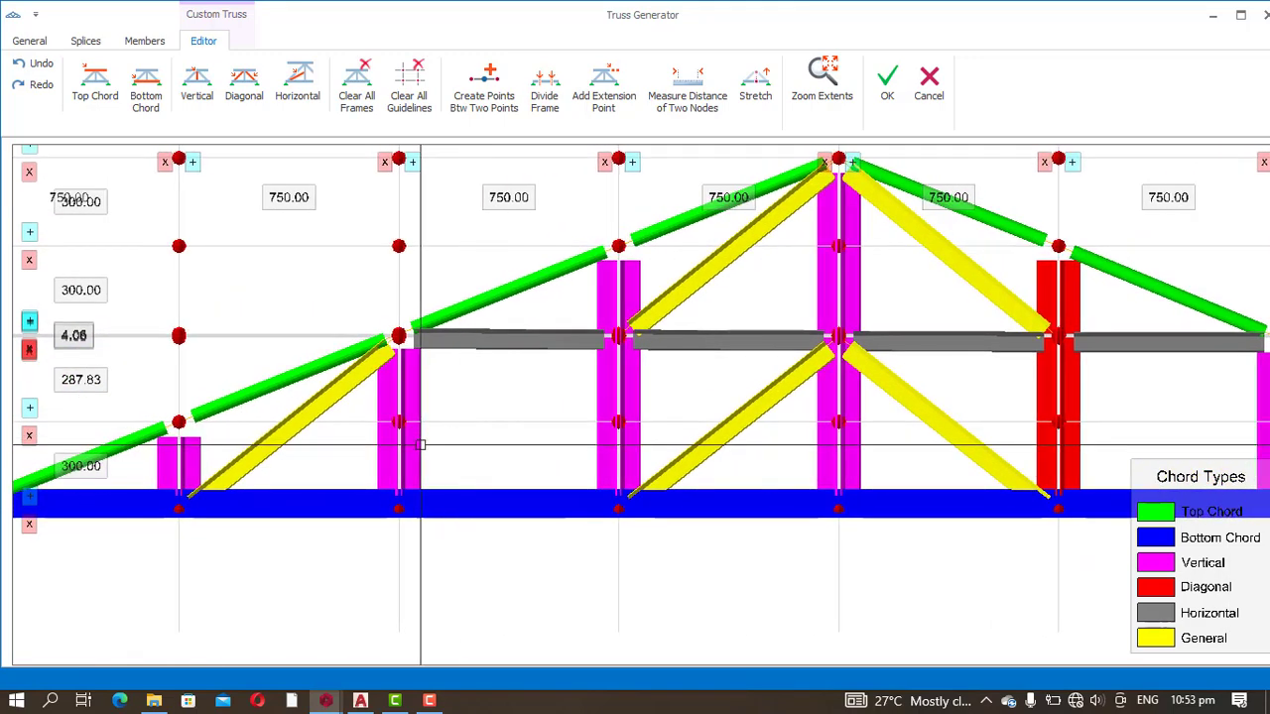
Step: Retype the lower-left diagonal and the two diagonals left of the apex as Diagonal
{"action": "left_click", "coordinate": [303, 432]}
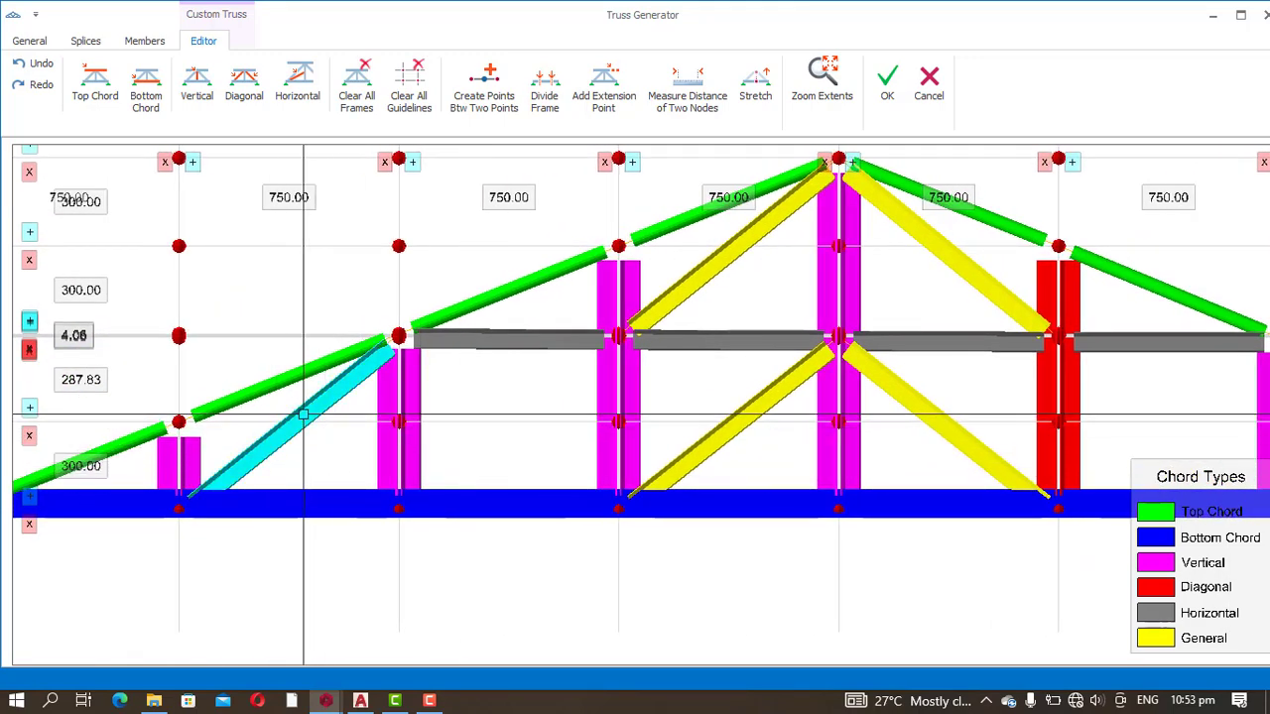
{"action": "right_click", "coordinate": [305, 420]}
{"action": "left_click", "coordinate": [367, 468]}
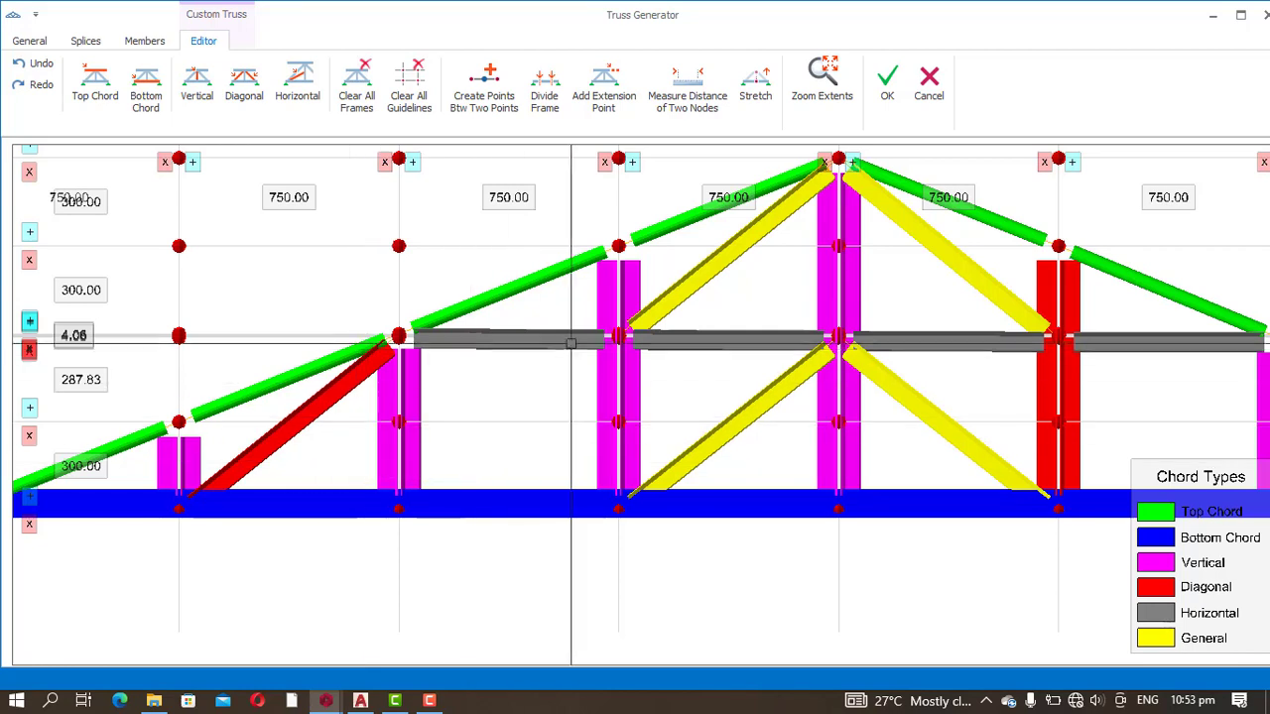
{"action": "left_click", "coordinate": [698, 275]}
{"action": "right_click", "coordinate": [700, 278]}
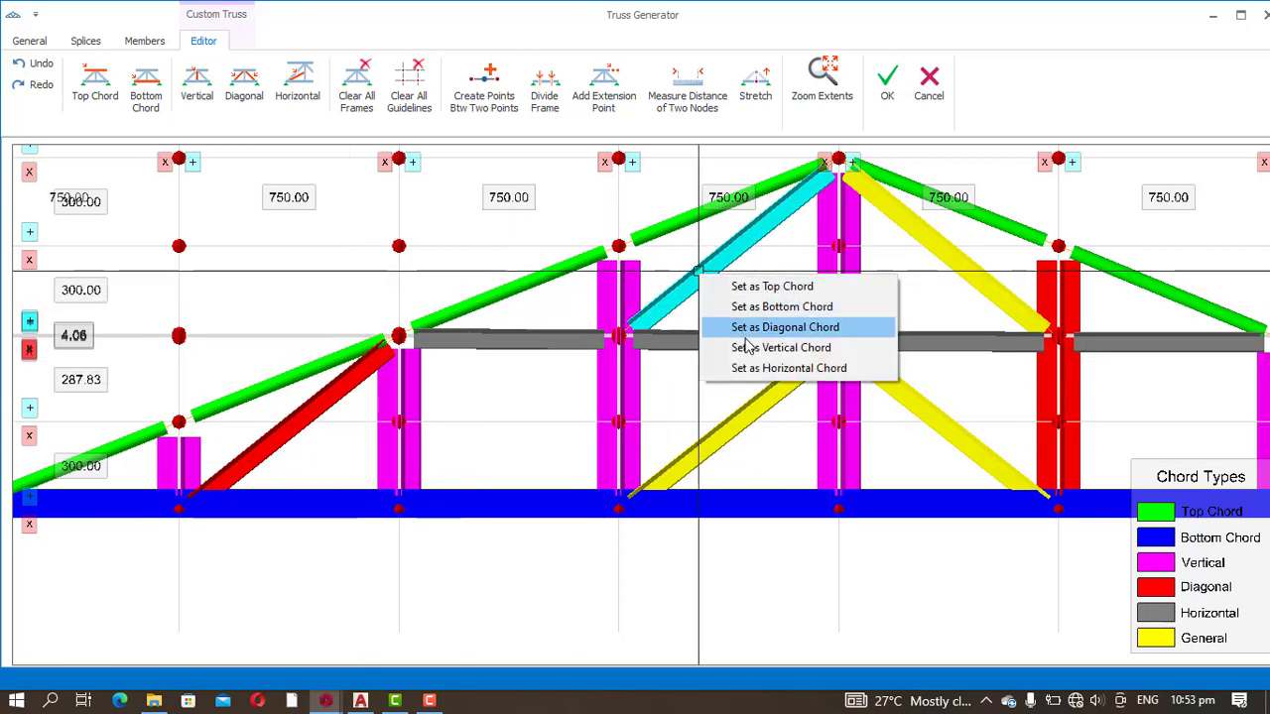
{"action": "left_click", "coordinate": [784, 327]}
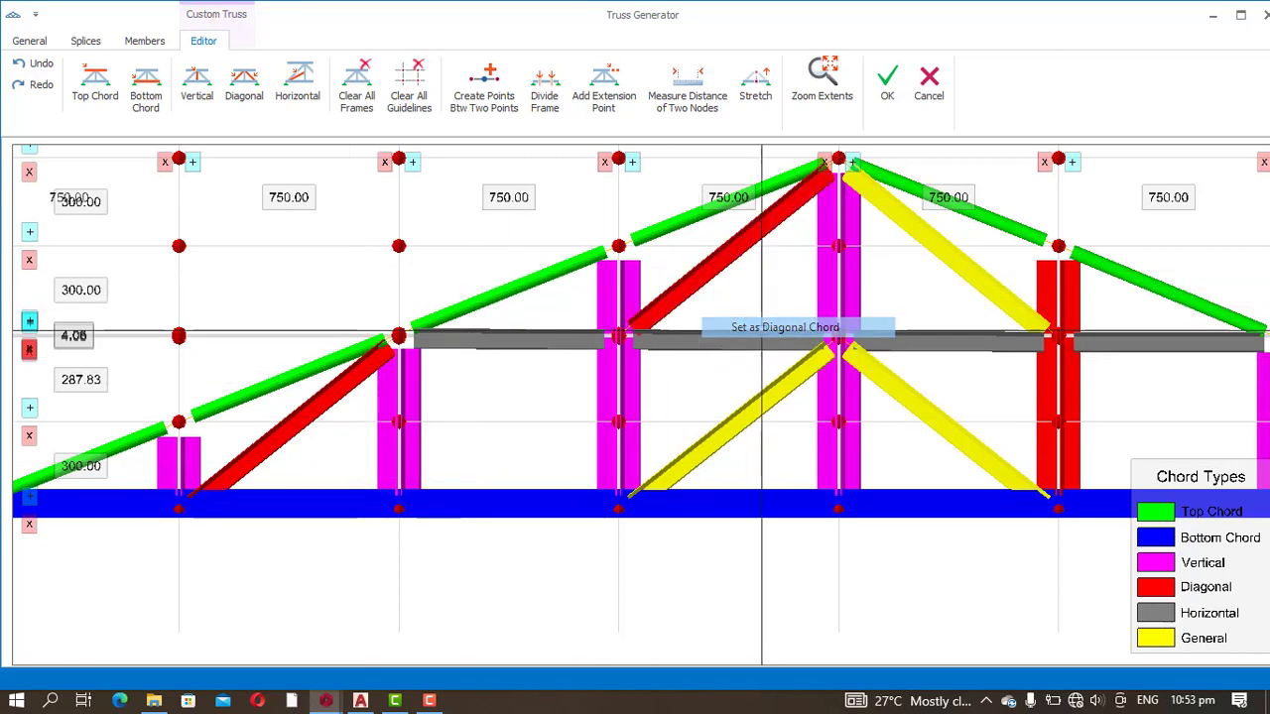
{"action": "left_click", "coordinate": [746, 409]}
{"action": "right_click", "coordinate": [748, 410]}
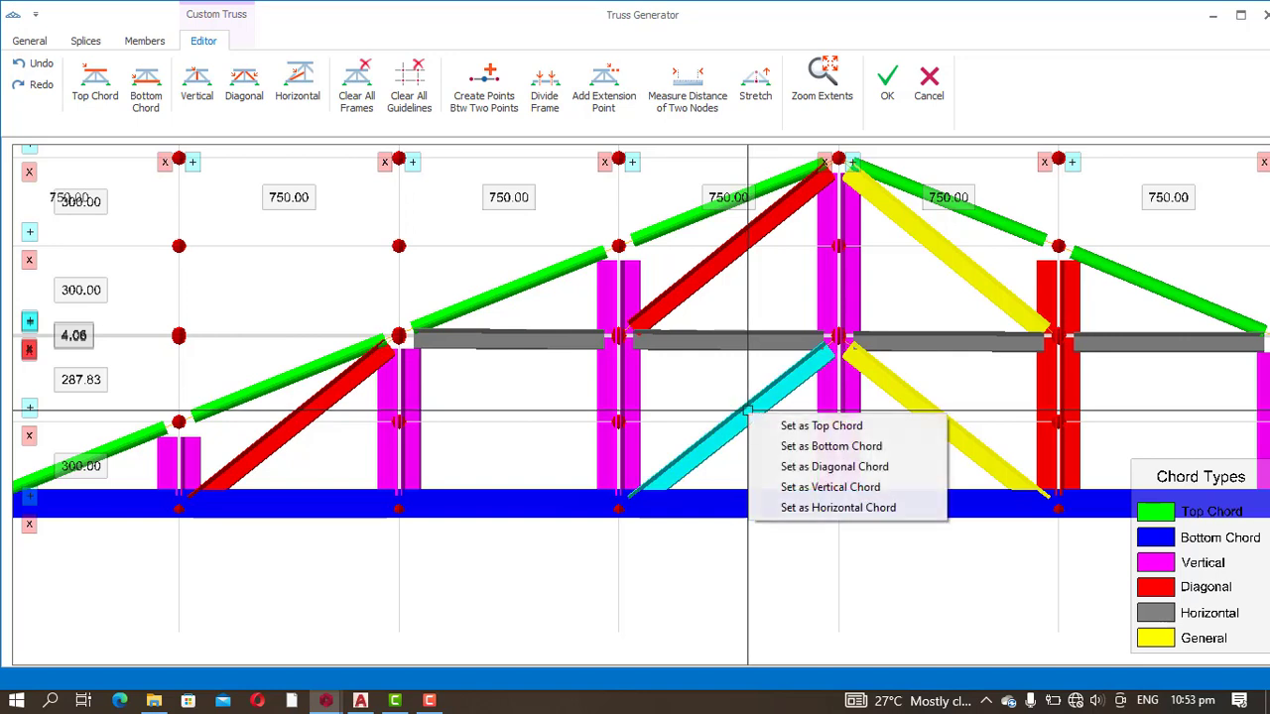
{"action": "left_click", "coordinate": [808, 466]}
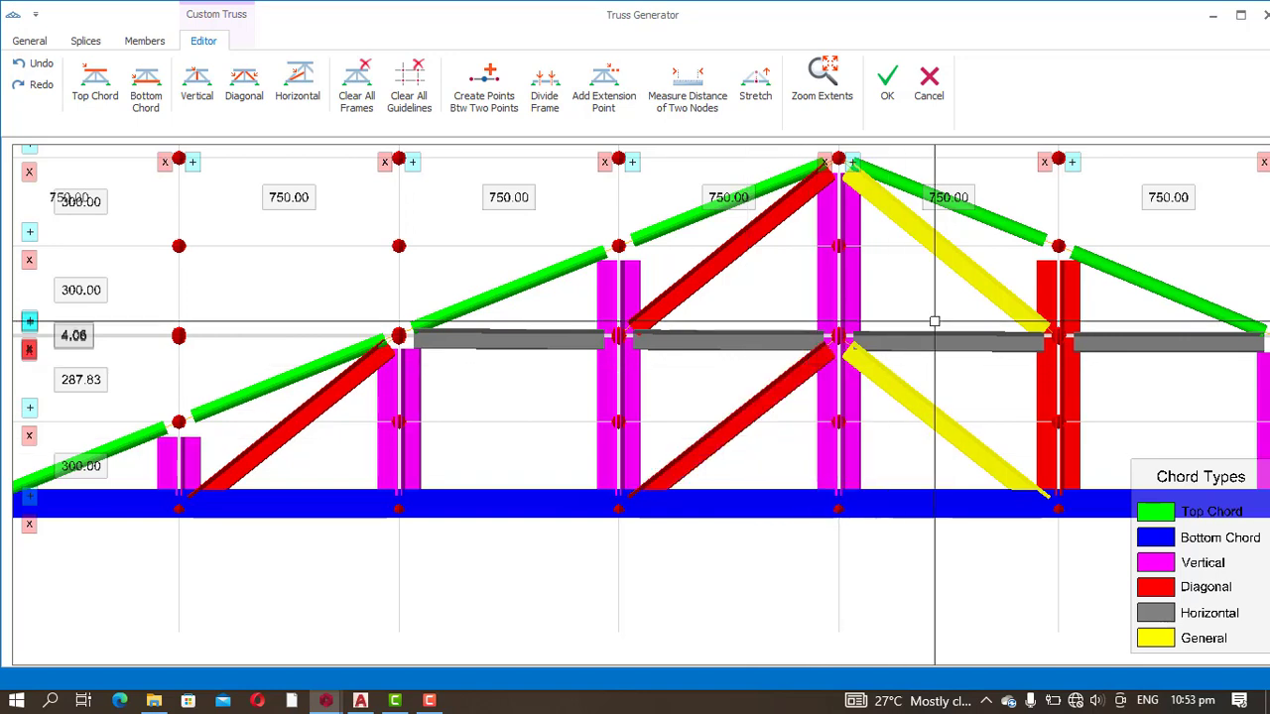
Step: Retype the upper-right, lower-right and remaining right-end diagonals as Diagonal
{"action": "right_click", "coordinate": [968, 277]}
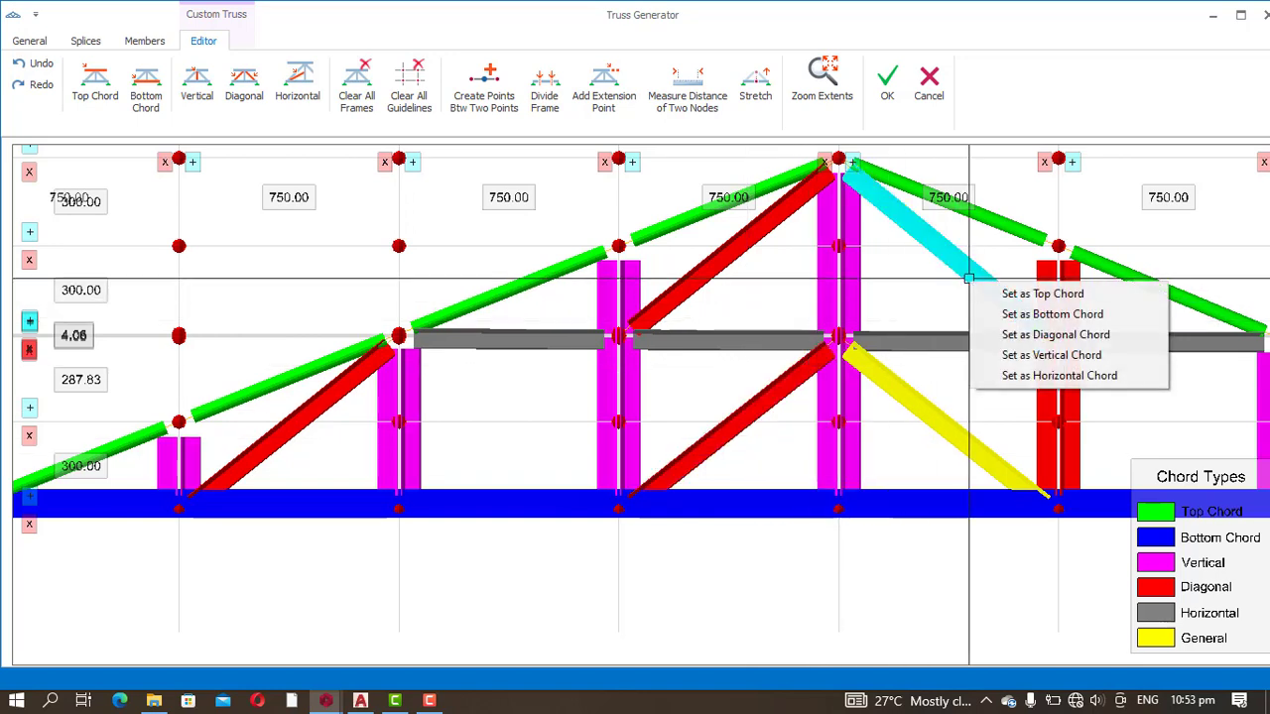
{"action": "left_click", "coordinate": [1009, 335]}
{"action": "left_click", "coordinate": [932, 412]}
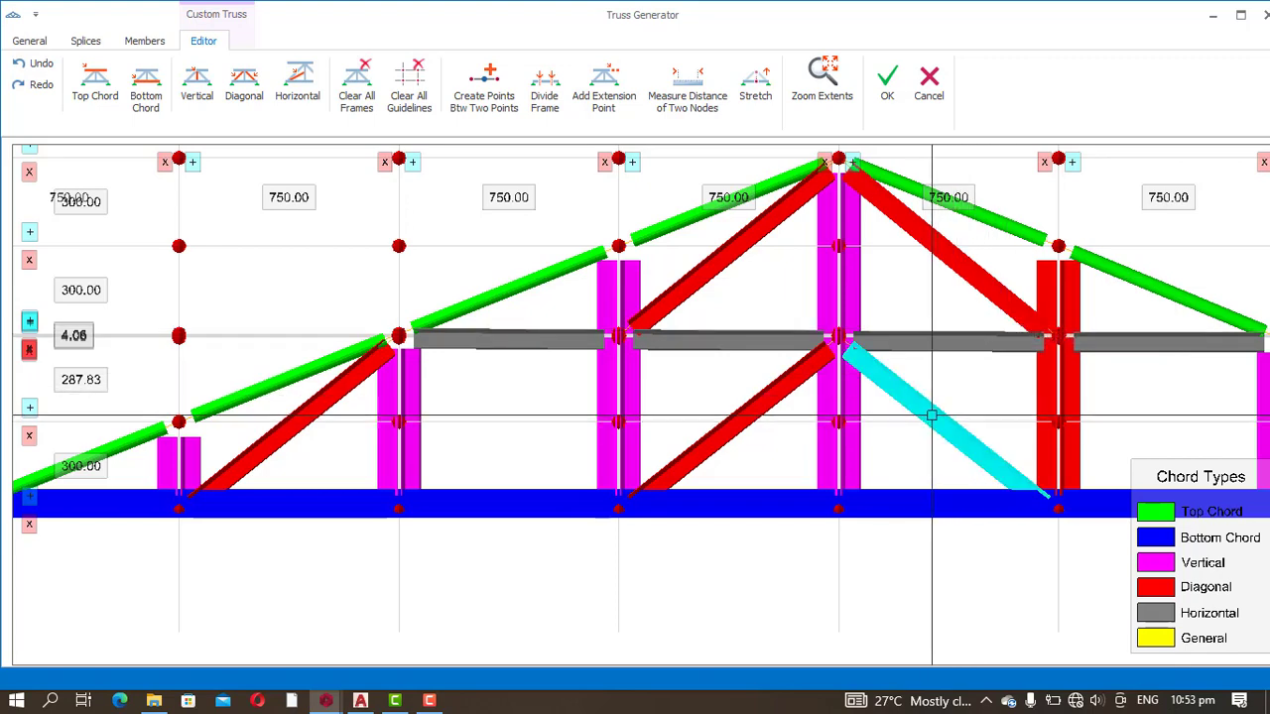
{"action": "right_click", "coordinate": [933, 415]}
{"action": "left_click", "coordinate": [1002, 470]}
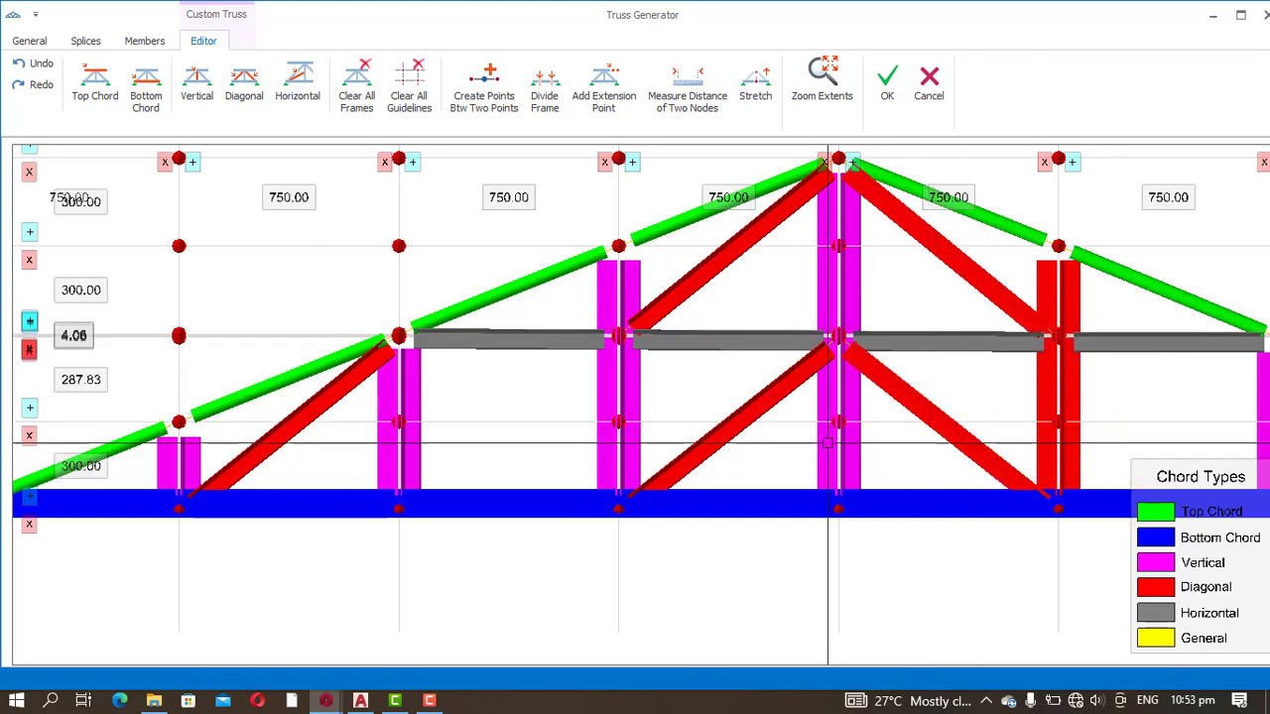
{"action": "scroll", "coordinate": [694, 417], "scroll_direction": "down", "scroll_amount": 2}
{"action": "middle_click_drag", "start_coordinate": [1120, 407], "coordinate": [751, 405]}
{"action": "scroll", "coordinate": [863, 396], "scroll_direction": "up", "scroll_amount": 2}
{"action": "scroll", "coordinate": [886, 413], "scroll_direction": "up", "scroll_amount": 2}
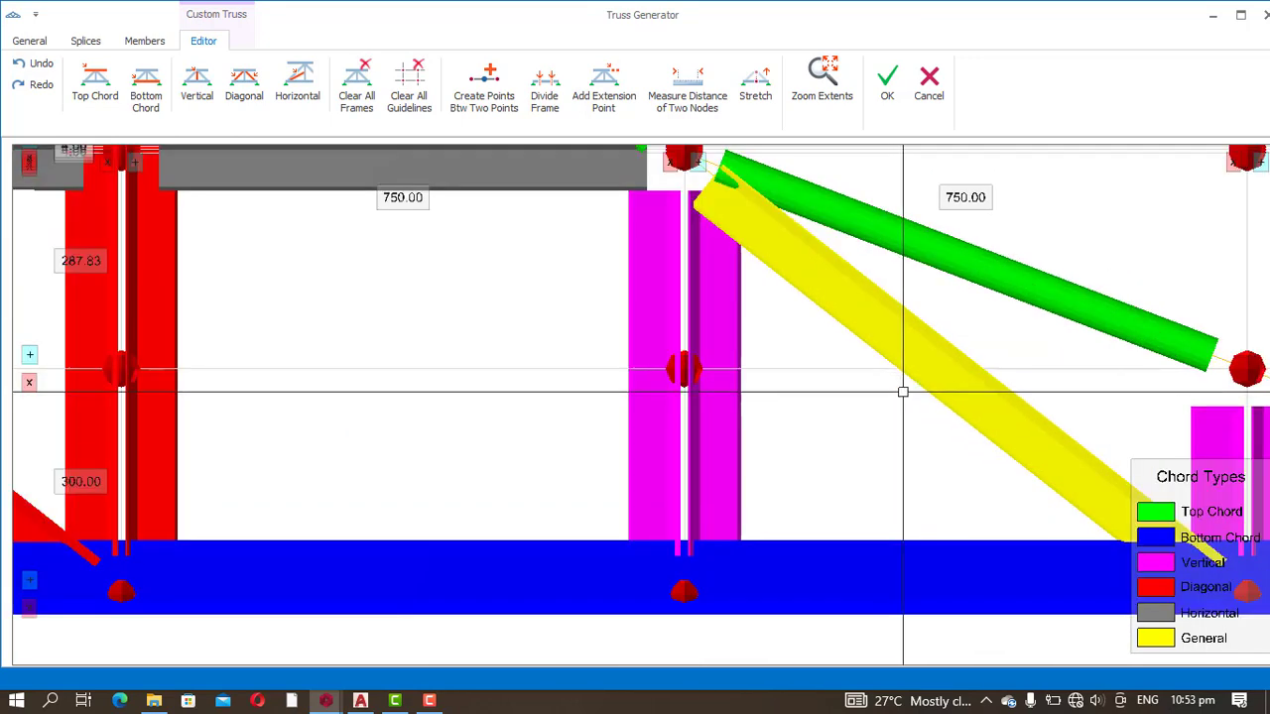
{"action": "left_click", "coordinate": [901, 342]}
{"action": "right_click", "coordinate": [900, 342]}
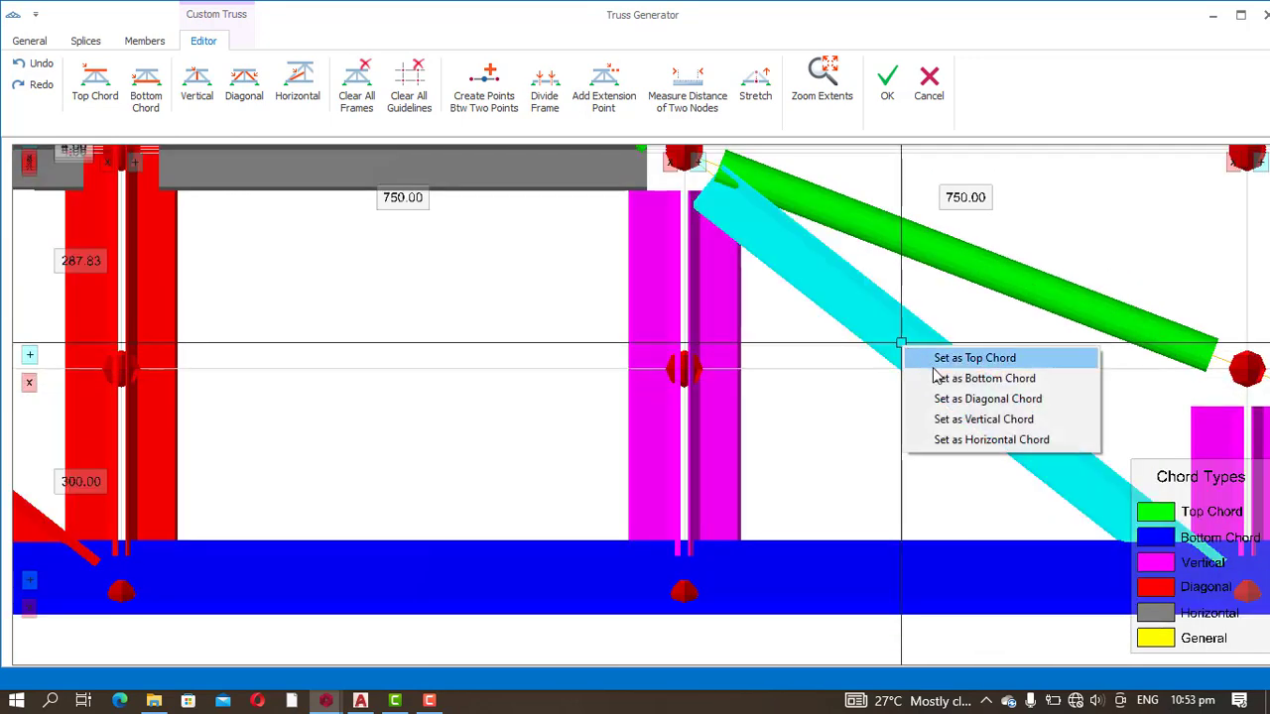
{"action": "left_click", "coordinate": [922, 399]}
Step: Set the upright right of the apex as Vertical and zoom out to the full truss
{"action": "scroll", "coordinate": [824, 375], "scroll_direction": "down", "scroll_amount": 2}
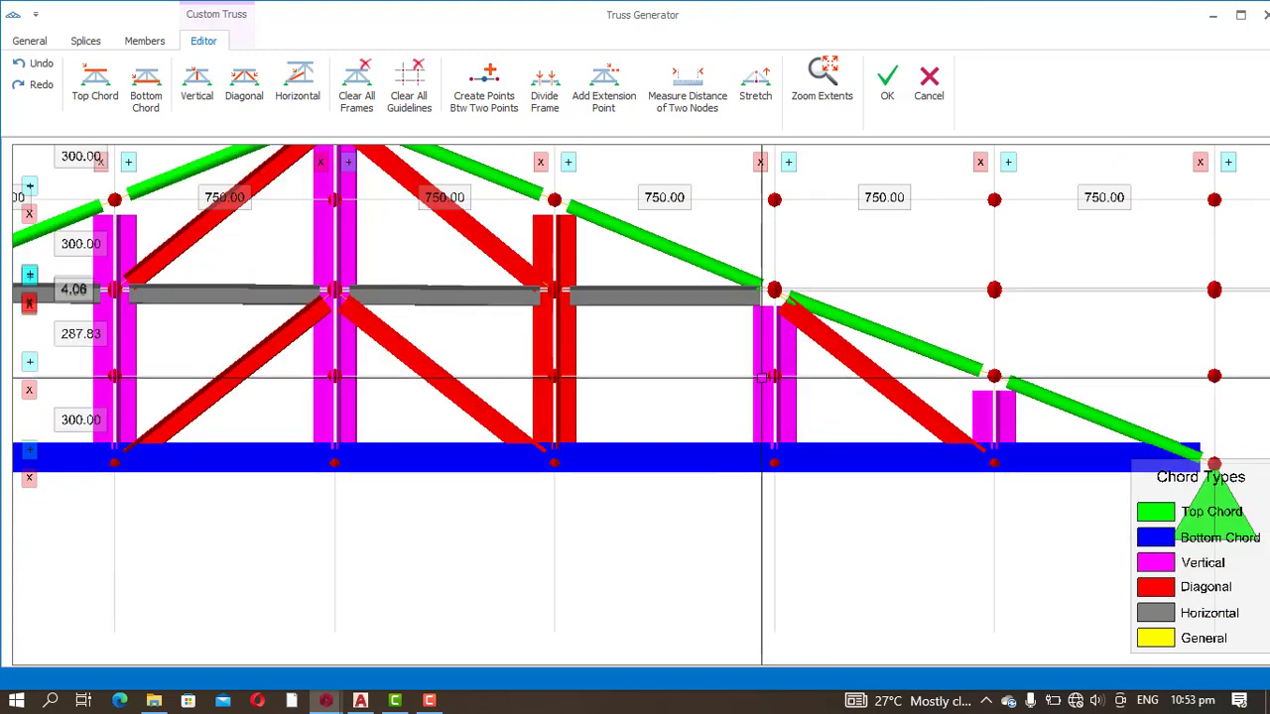
{"action": "scroll", "coordinate": [762, 377], "scroll_direction": "down", "scroll_amount": 3}
{"action": "scroll", "coordinate": [545, 357], "scroll_direction": "up", "scroll_amount": 2}
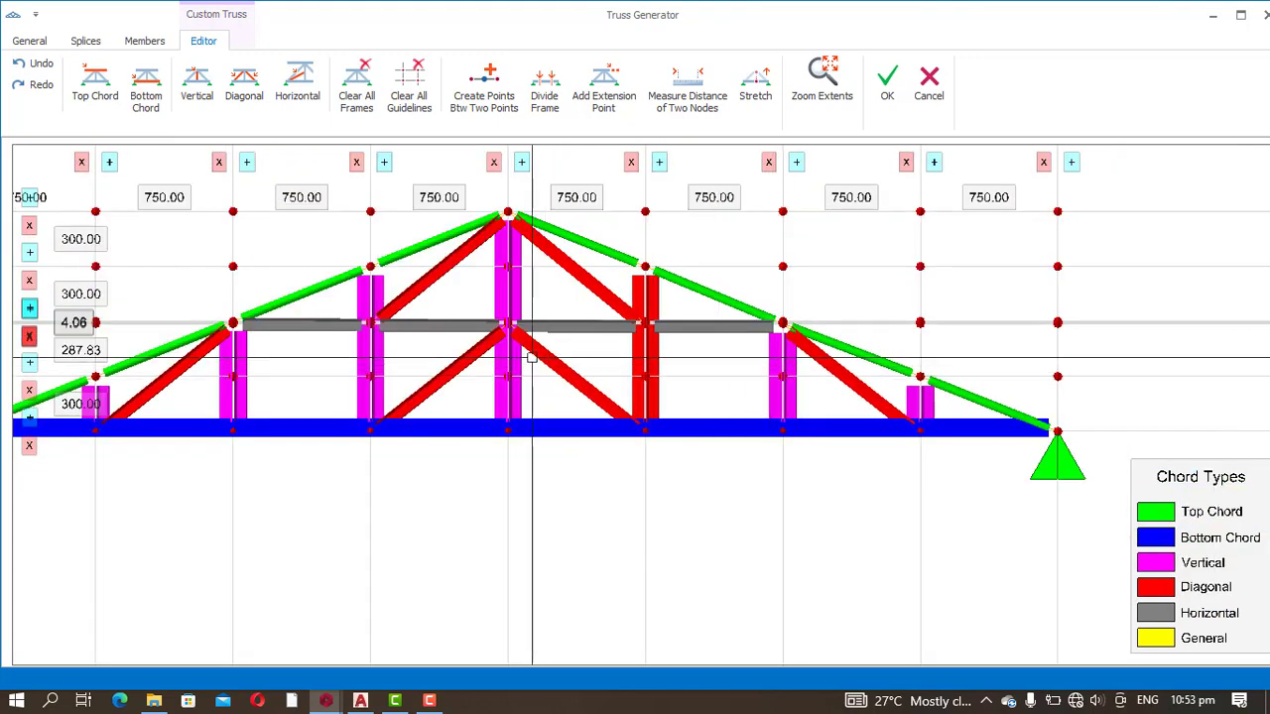
{"action": "scroll", "coordinate": [649, 332], "scroll_direction": "up", "scroll_amount": 2}
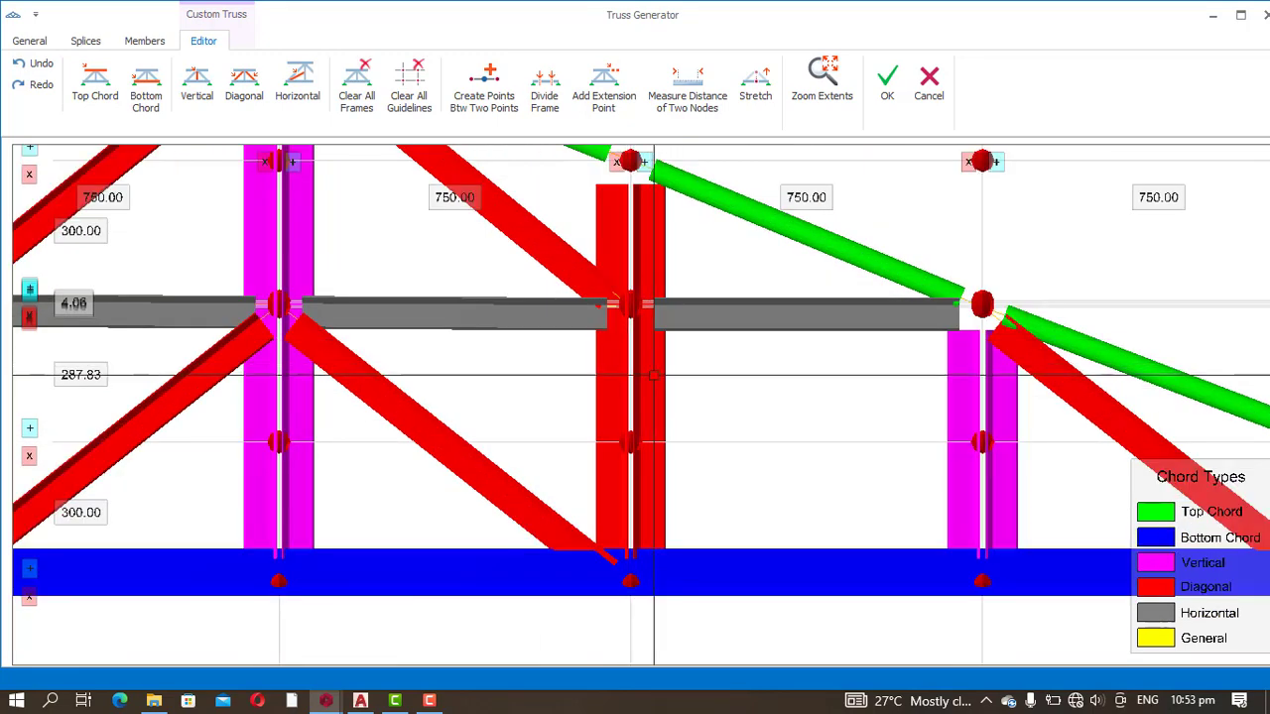
{"action": "right_click", "coordinate": [608, 385]}
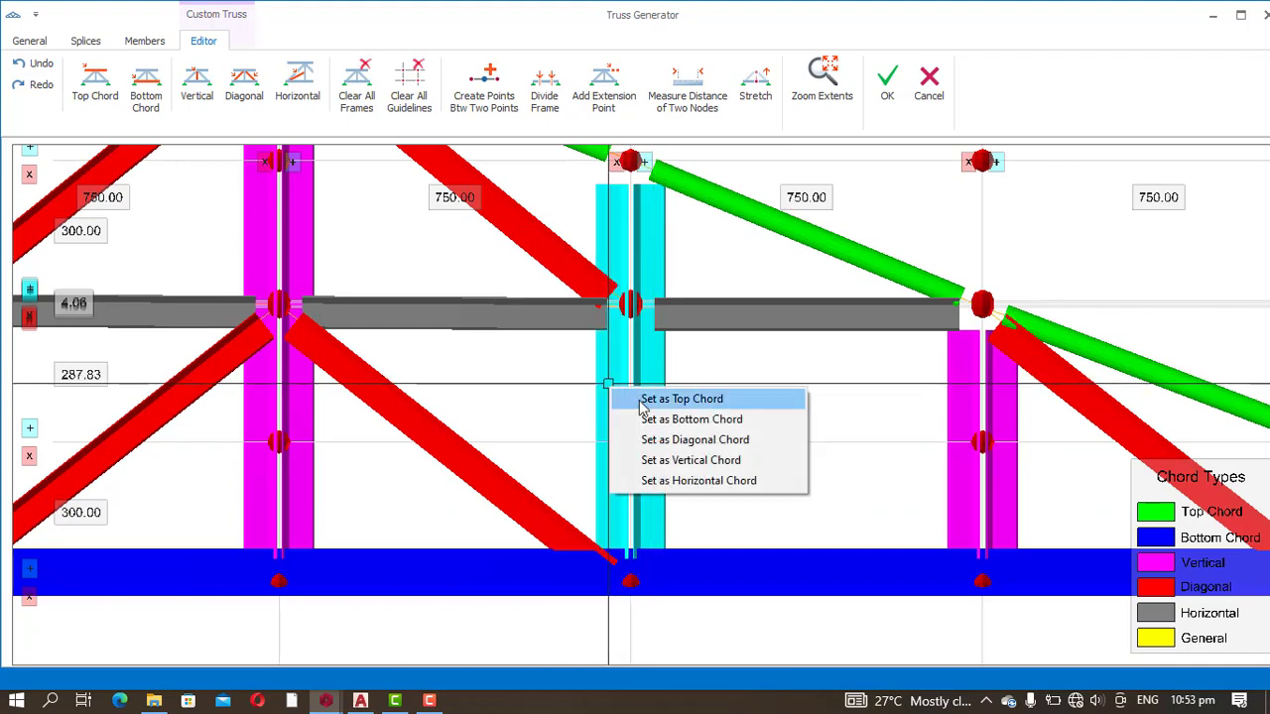
{"action": "left_click", "coordinate": [662, 462]}
{"action": "scroll", "coordinate": [809, 377], "scroll_direction": "down", "scroll_amount": 3}
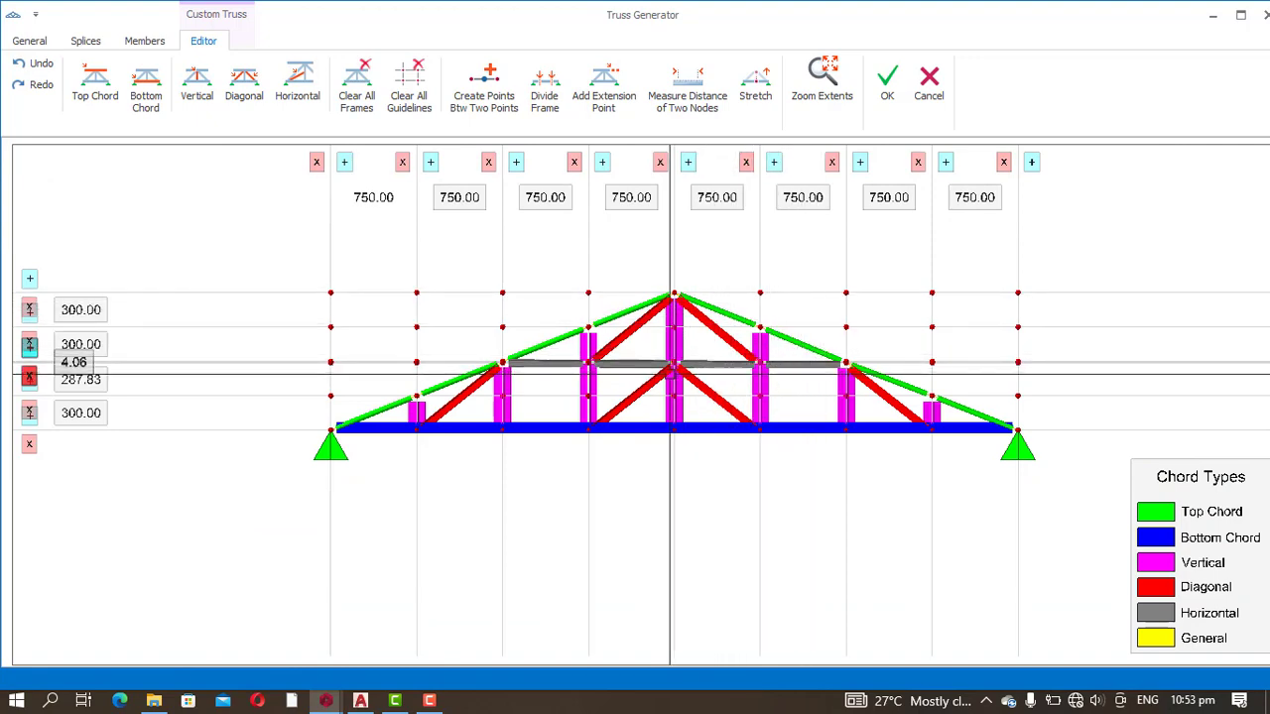
{"action": "middle_click_drag", "start_coordinate": [695, 467], "coordinate": [581, 431]}
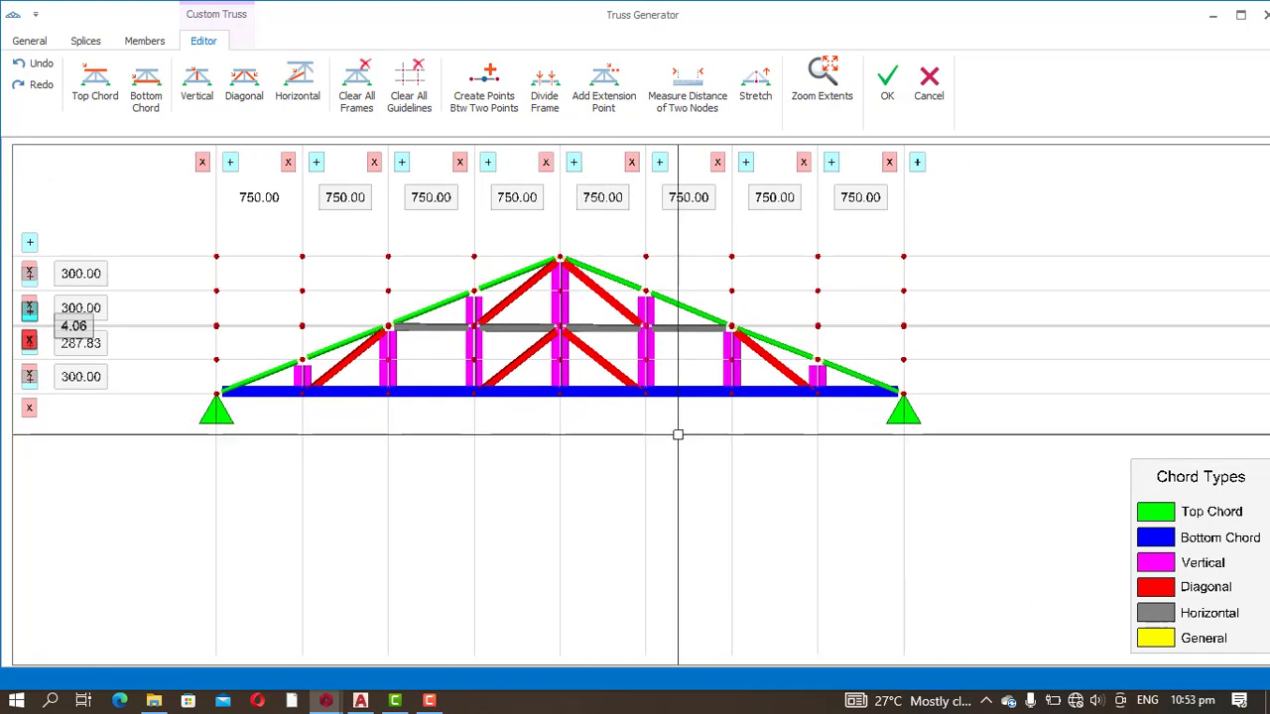
{"action": "scroll", "coordinate": [841, 285], "scroll_direction": "up", "scroll_amount": 2}
{"action": "middle_click_drag", "start_coordinate": [850, 343], "coordinate": [1011, 349]}
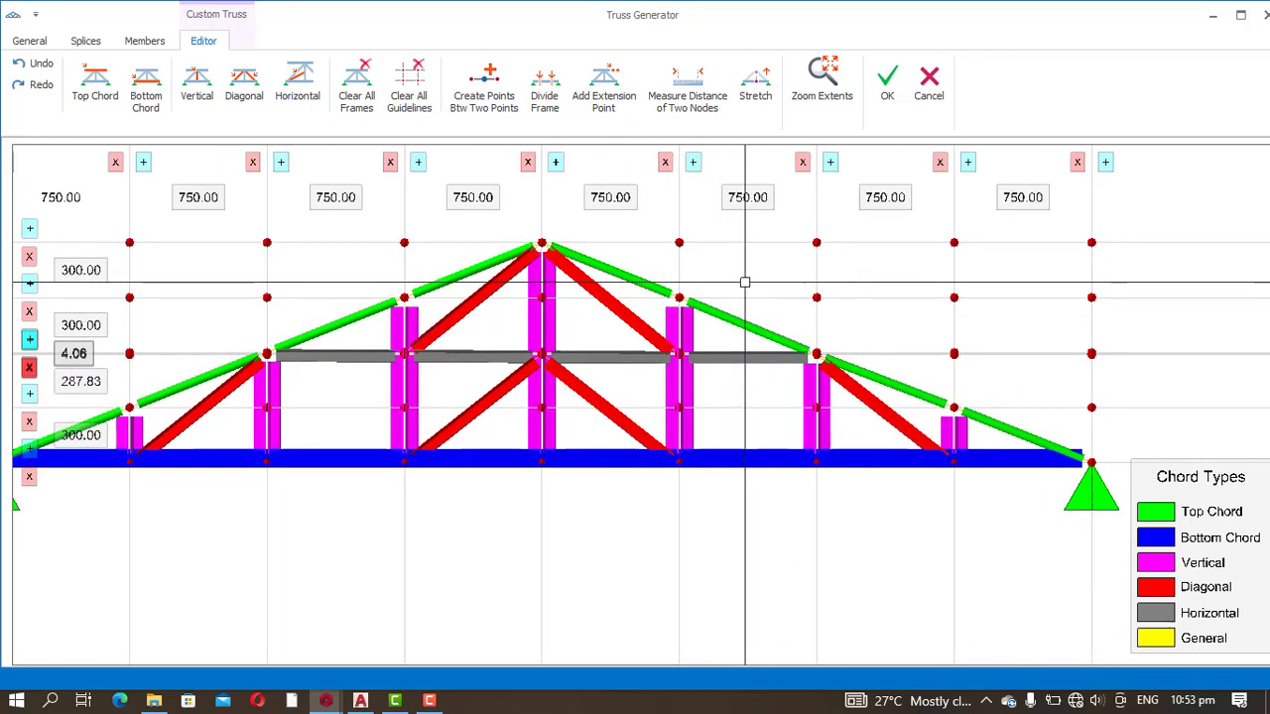
{"action": "middle_click_drag", "start_coordinate": [745, 277], "coordinate": [784, 306]}
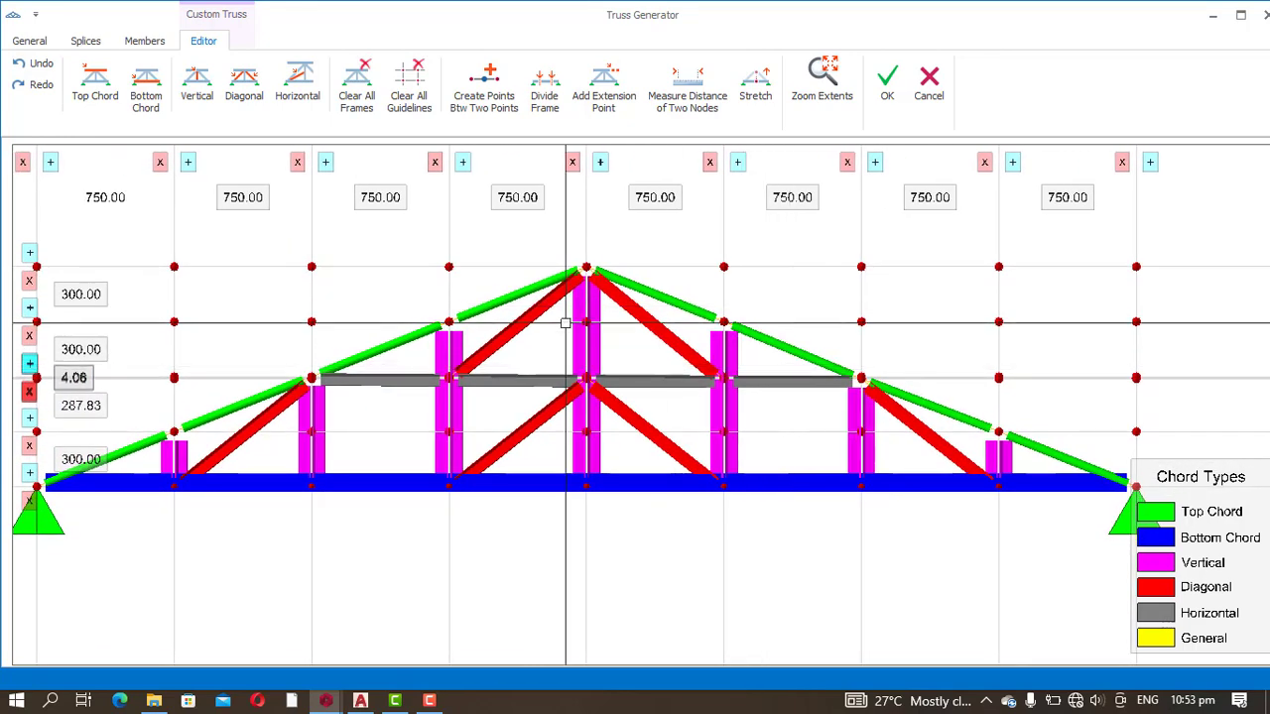
{"action": "scroll", "coordinate": [566, 323], "scroll_direction": "up", "scroll_amount": 5}
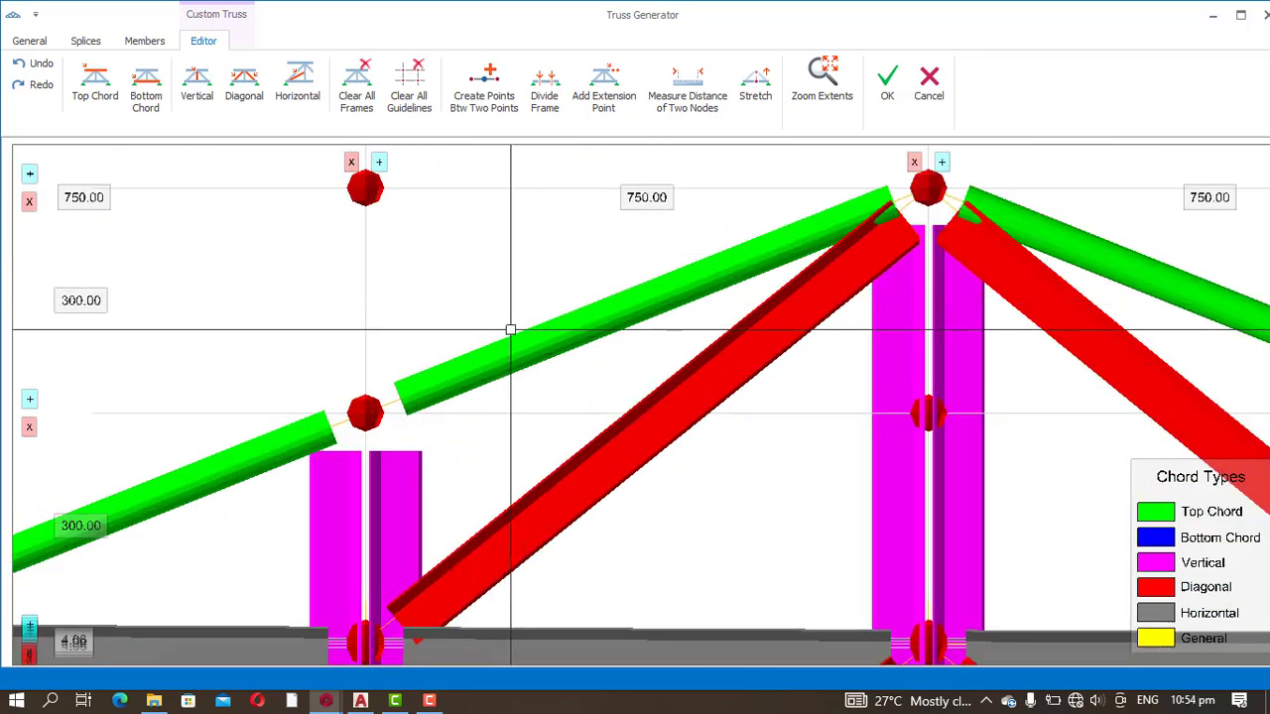
{"action": "scroll", "coordinate": [569, 322], "scroll_direction": "down", "scroll_amount": 2}
{"action": "scroll", "coordinate": [569, 399], "scroll_direction": "up", "scroll_amount": 2}
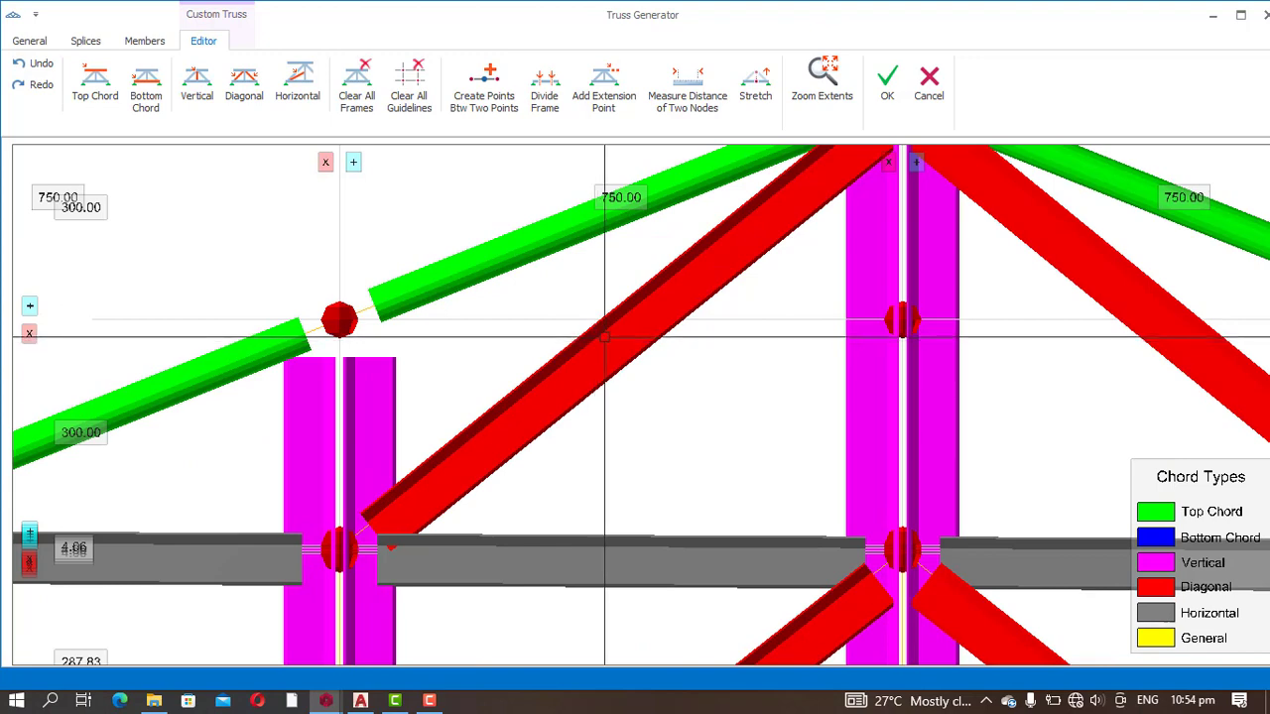
{"action": "scroll", "coordinate": [600, 367], "scroll_direction": "down", "scroll_amount": 3}
{"action": "scroll", "coordinate": [575, 387], "scroll_direction": "up", "scroll_amount": 4}
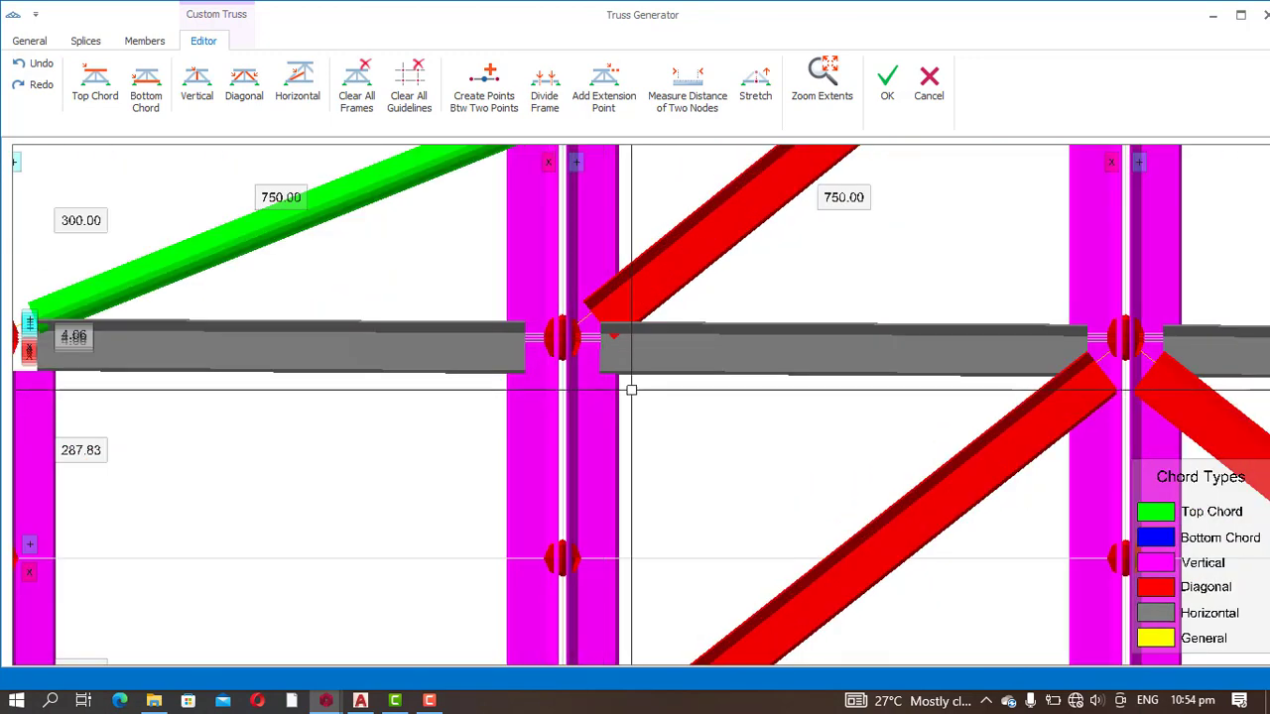
{"action": "scroll", "coordinate": [368, 355], "scroll_direction": "down", "scroll_amount": 3}
{"action": "scroll", "coordinate": [369, 356], "scroll_direction": "up", "scroll_amount": 4}
{"action": "scroll", "coordinate": [377, 363], "scroll_direction": "down", "scroll_amount": 8}
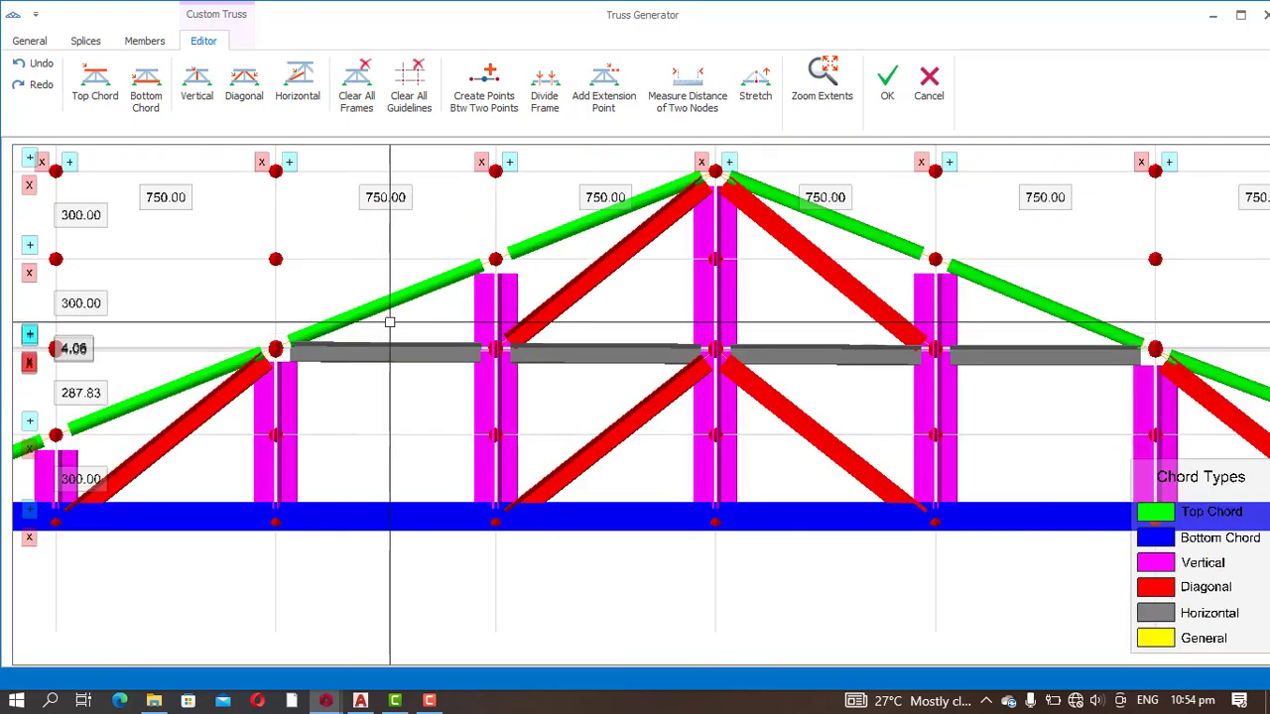
{"action": "scroll", "coordinate": [701, 473], "scroll_direction": "up", "scroll_amount": 5}
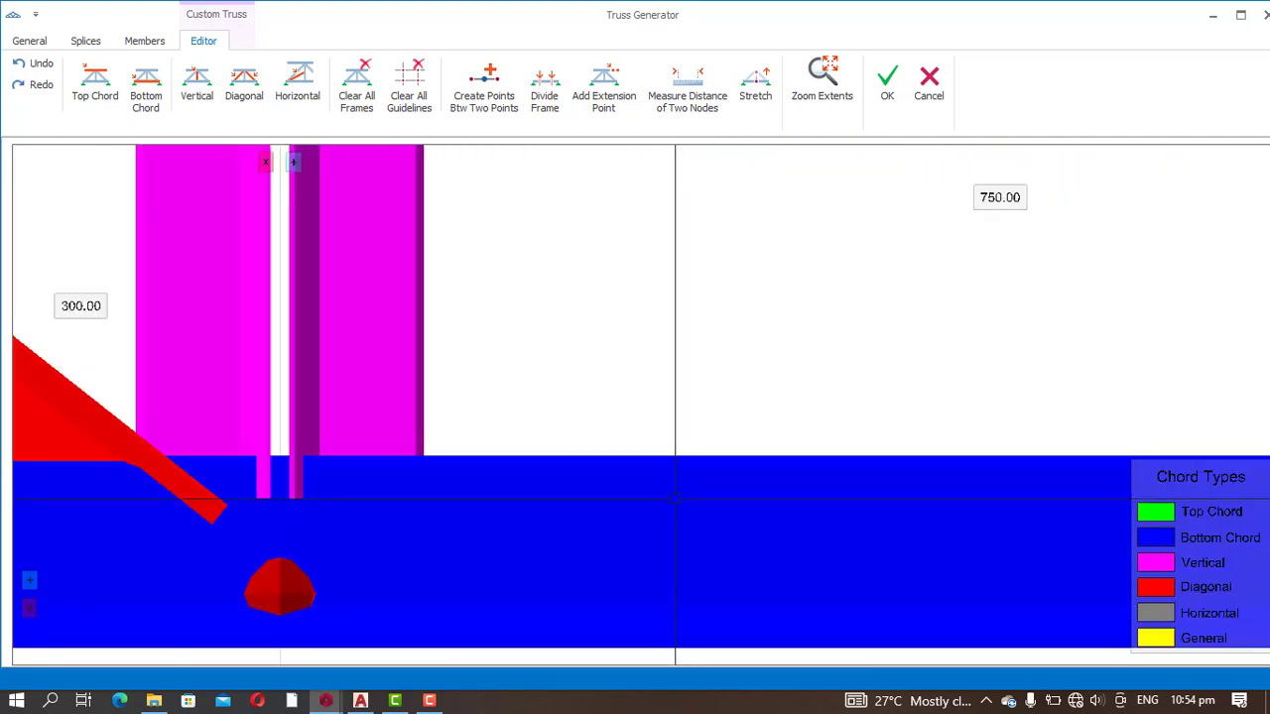
{"action": "scroll", "coordinate": [771, 348], "scroll_direction": "down", "scroll_amount": 8}
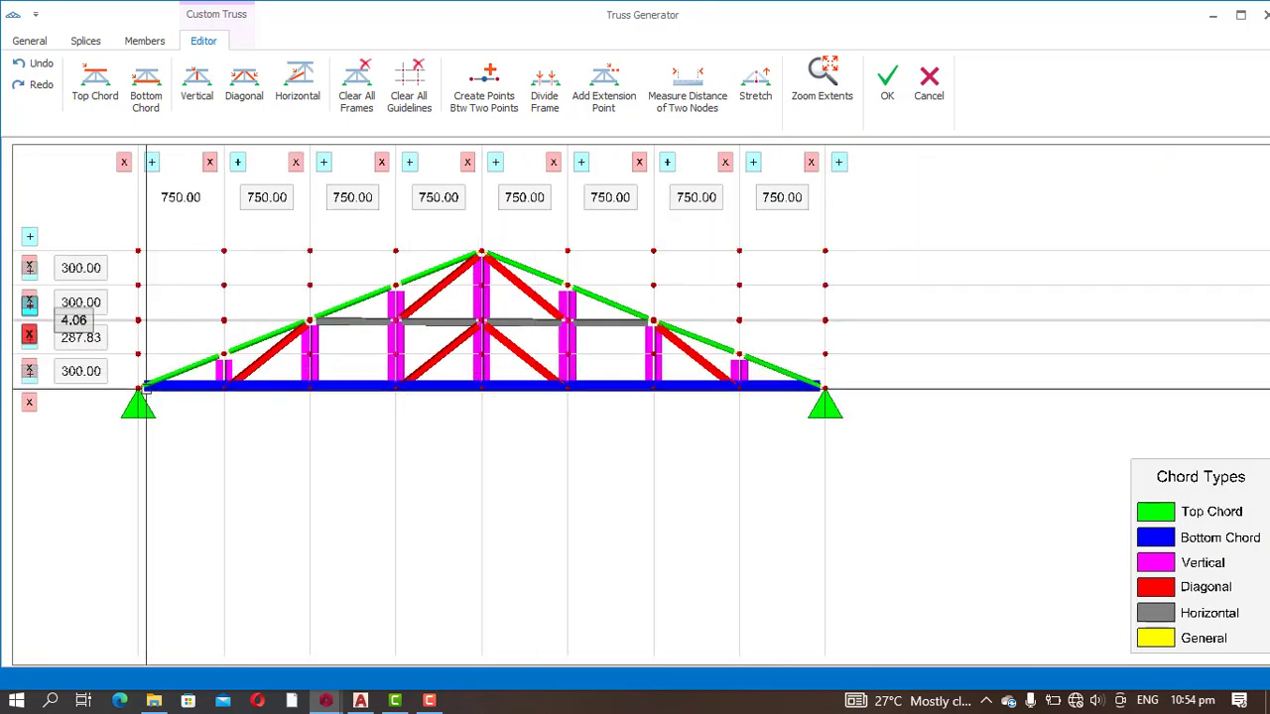
{"action": "scroll", "coordinate": [146, 388], "scroll_direction": "up", "scroll_amount": 5}
{"action": "scroll", "coordinate": [185, 371], "scroll_direction": "down", "scroll_amount": 3}
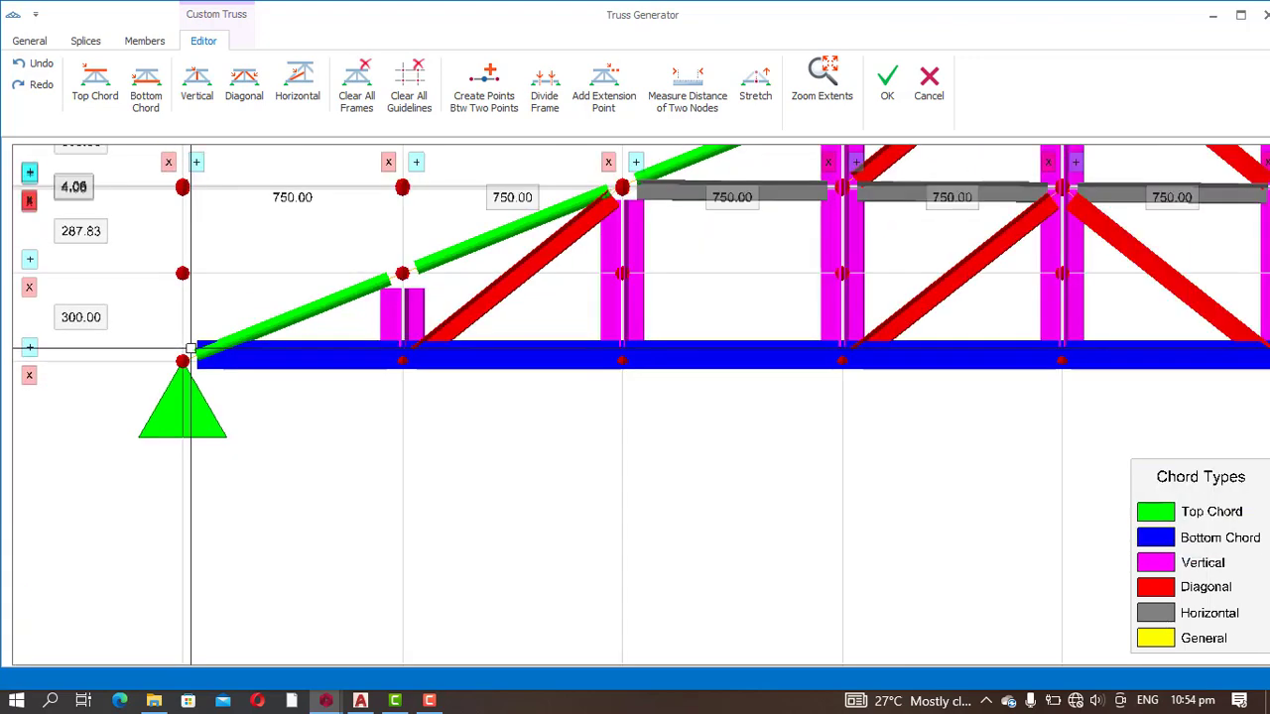
{"action": "middle_click_drag", "start_coordinate": [530, 311], "coordinate": [323, 433]}
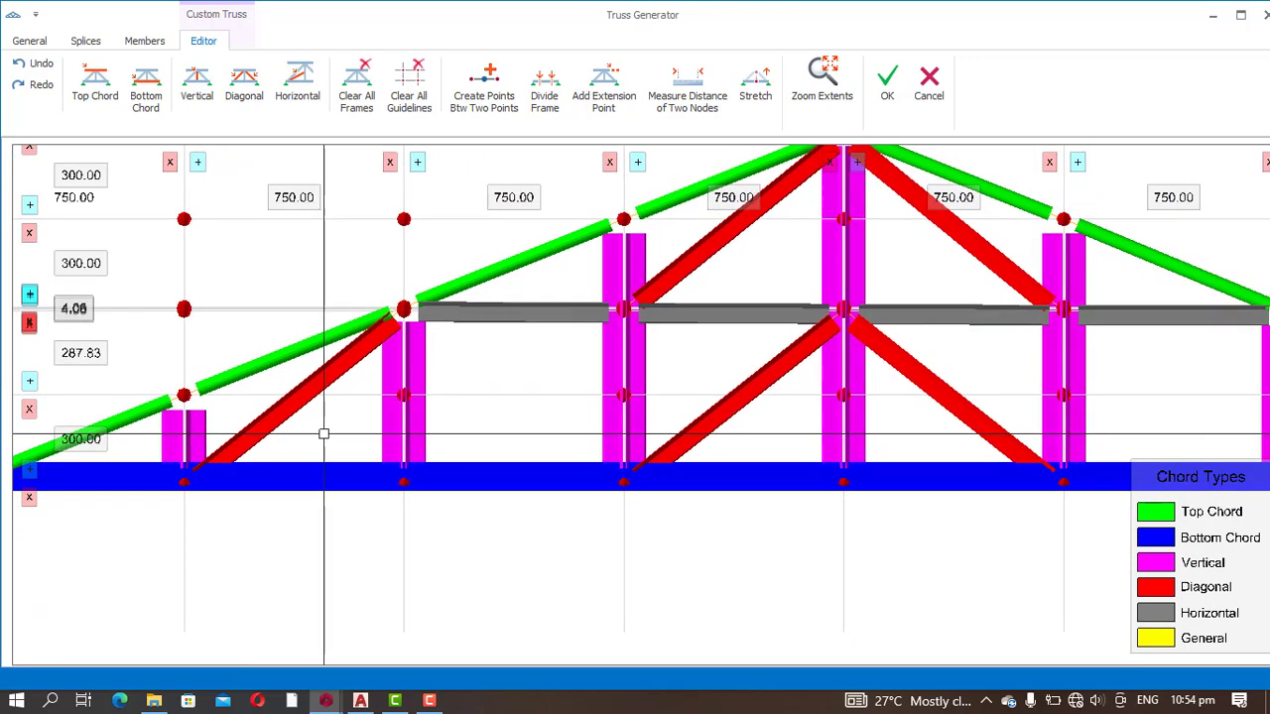
{"action": "scroll", "coordinate": [380, 431], "scroll_direction": "down", "scroll_amount": 5}
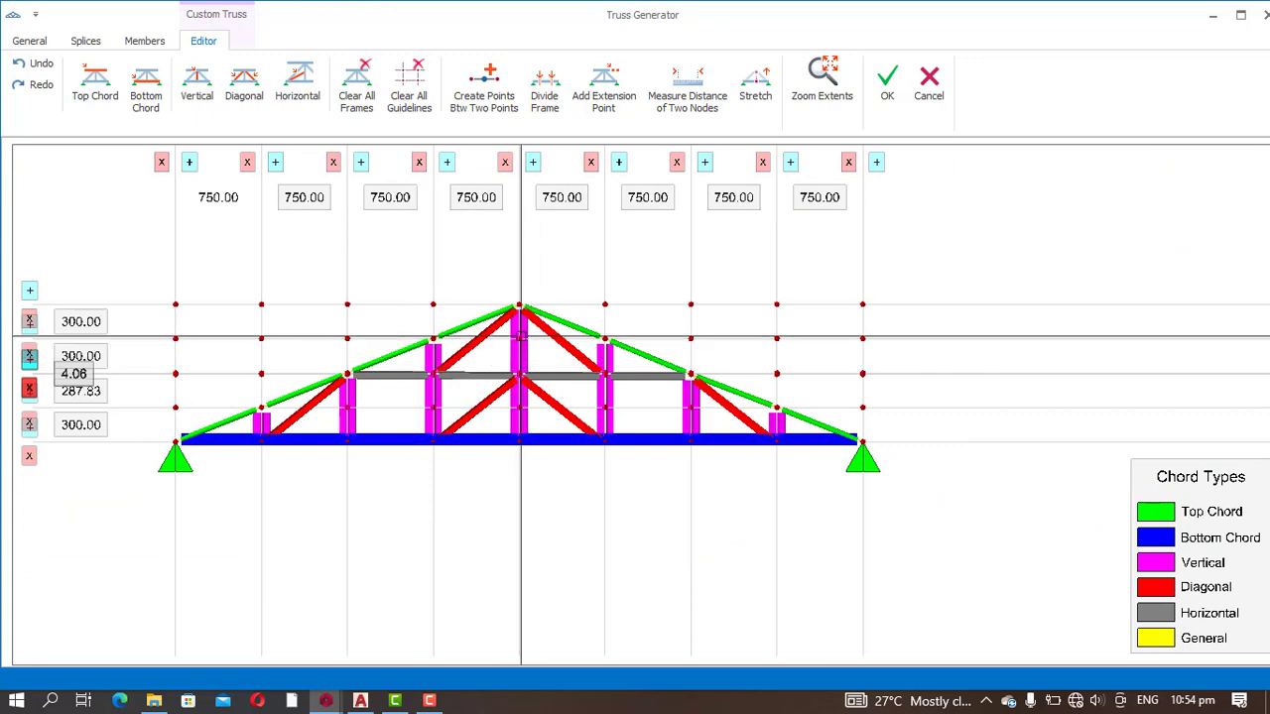
{"action": "scroll", "coordinate": [520, 338], "scroll_direction": "up", "scroll_amount": 2}
{"action": "middle_click_drag", "start_coordinate": [471, 351], "coordinate": [508, 351]}
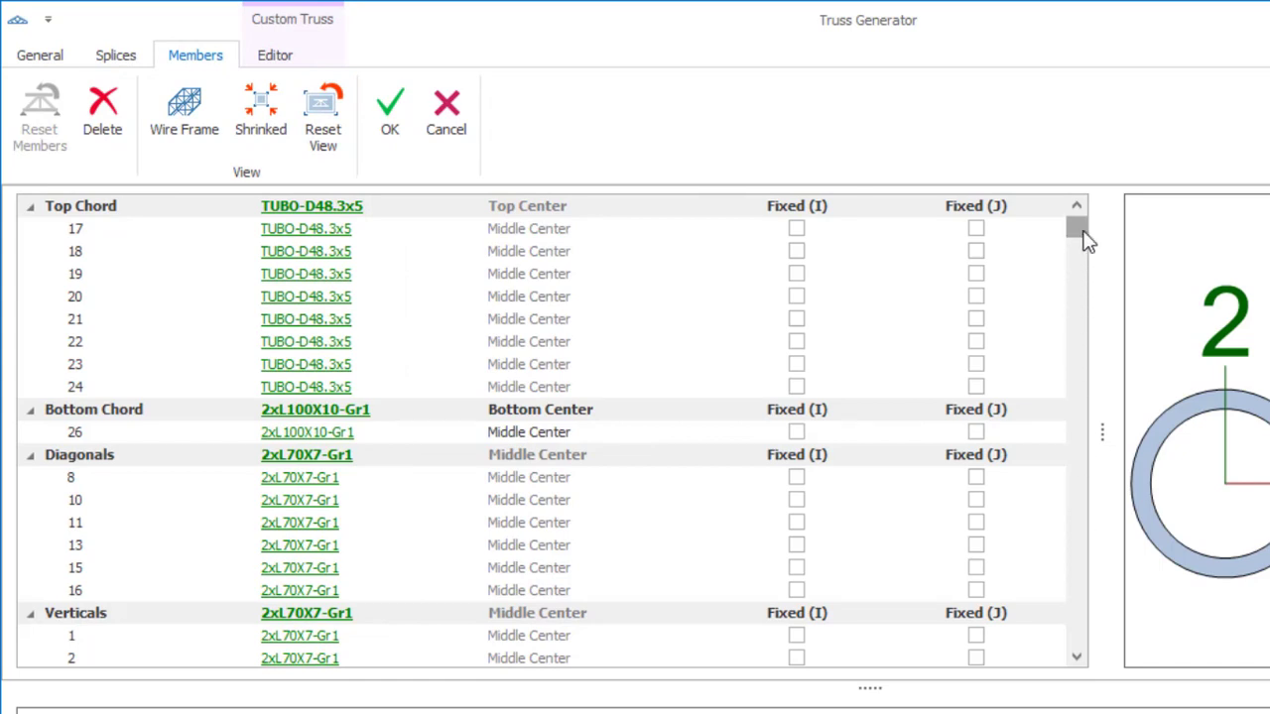
Step: Assign the TUBO-D48.3x5 tube section to the top chord members 17–24
{"action": "scroll", "coordinate": [349, 387], "scroll_direction": "down", "scroll_amount": 4}
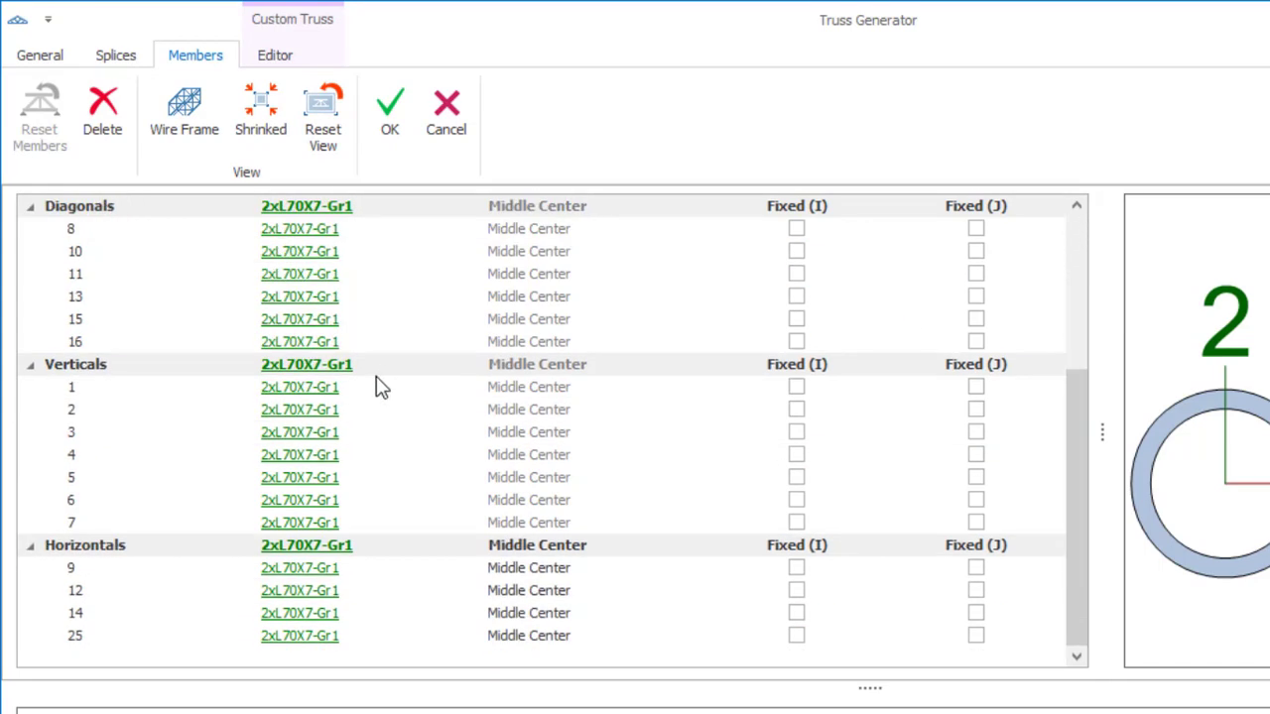
{"action": "scroll", "coordinate": [367, 392], "scroll_direction": "up", "scroll_amount": 4}
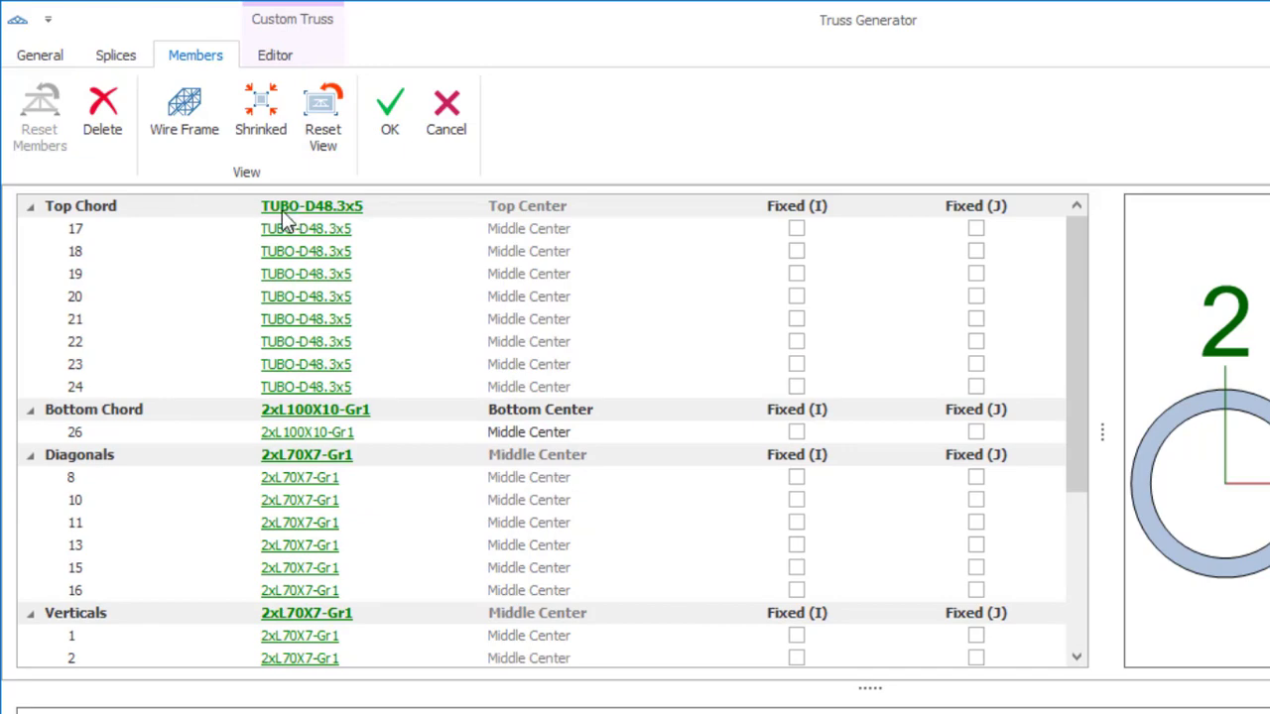
{"action": "left_click", "coordinate": [471, 206]}
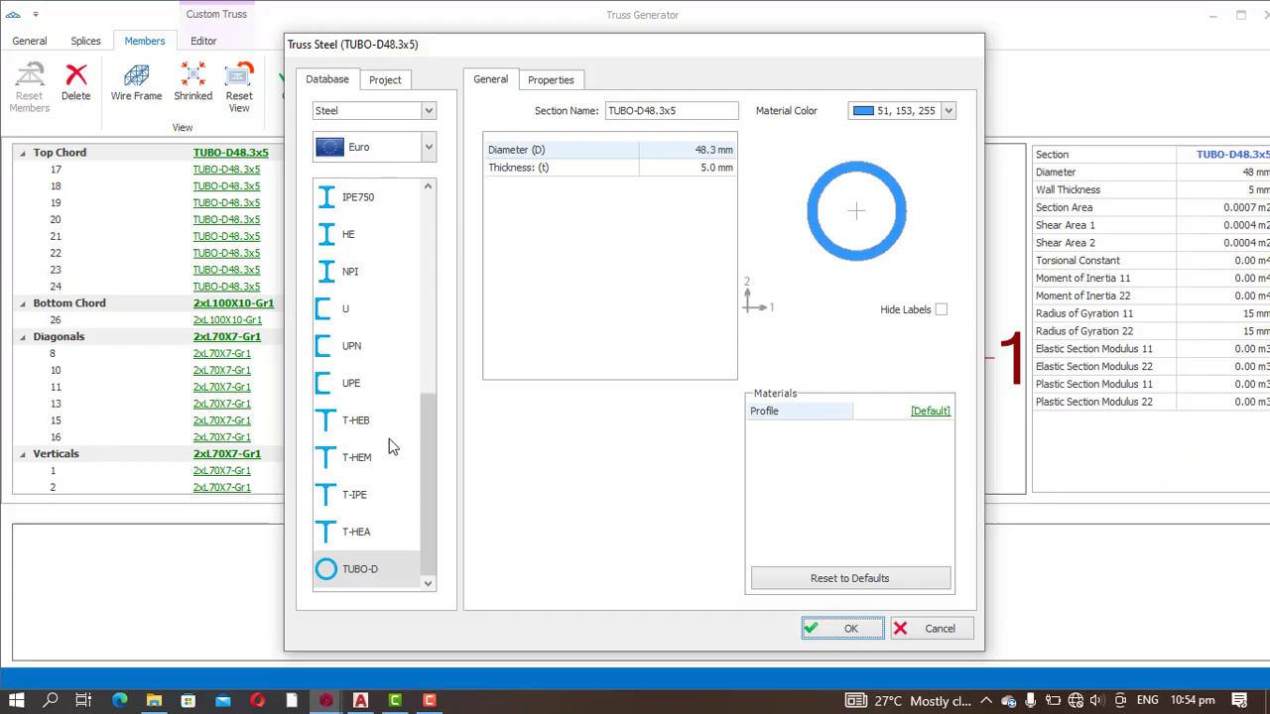
{"action": "left_click", "coordinate": [354, 568]}
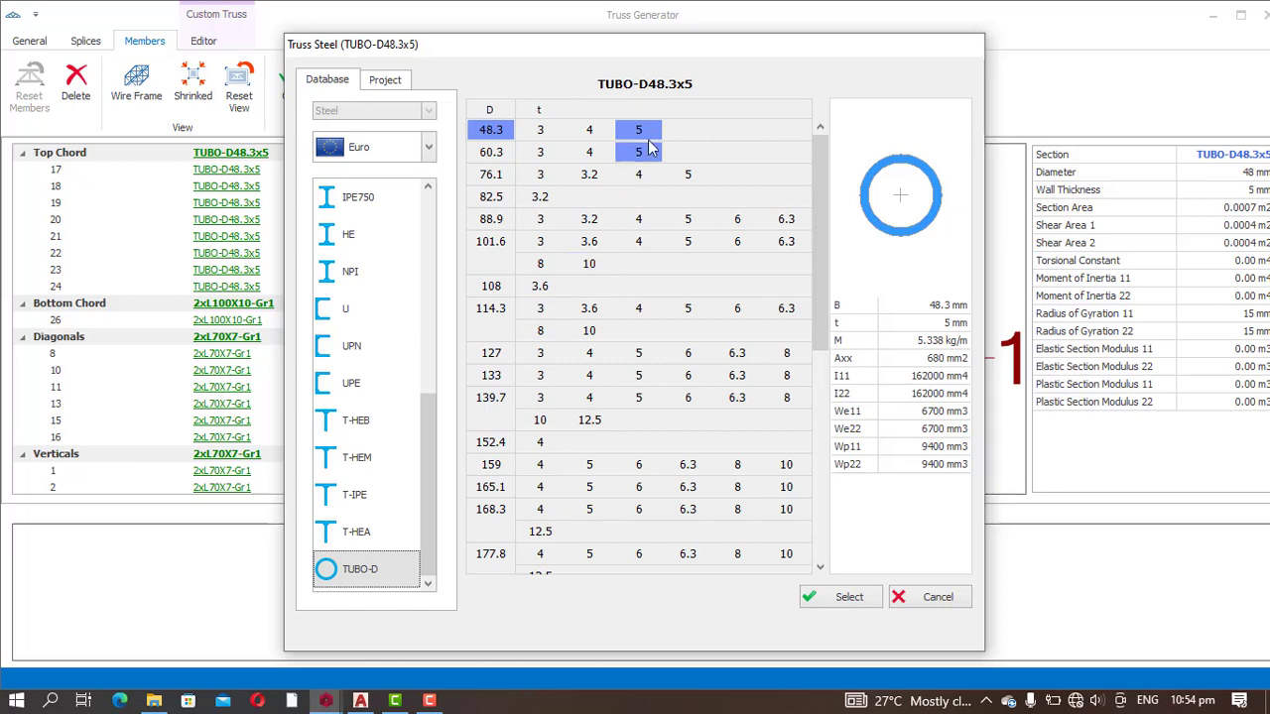
{"action": "left_click", "coordinate": [842, 598]}
{"action": "left_click", "coordinate": [822, 635]}
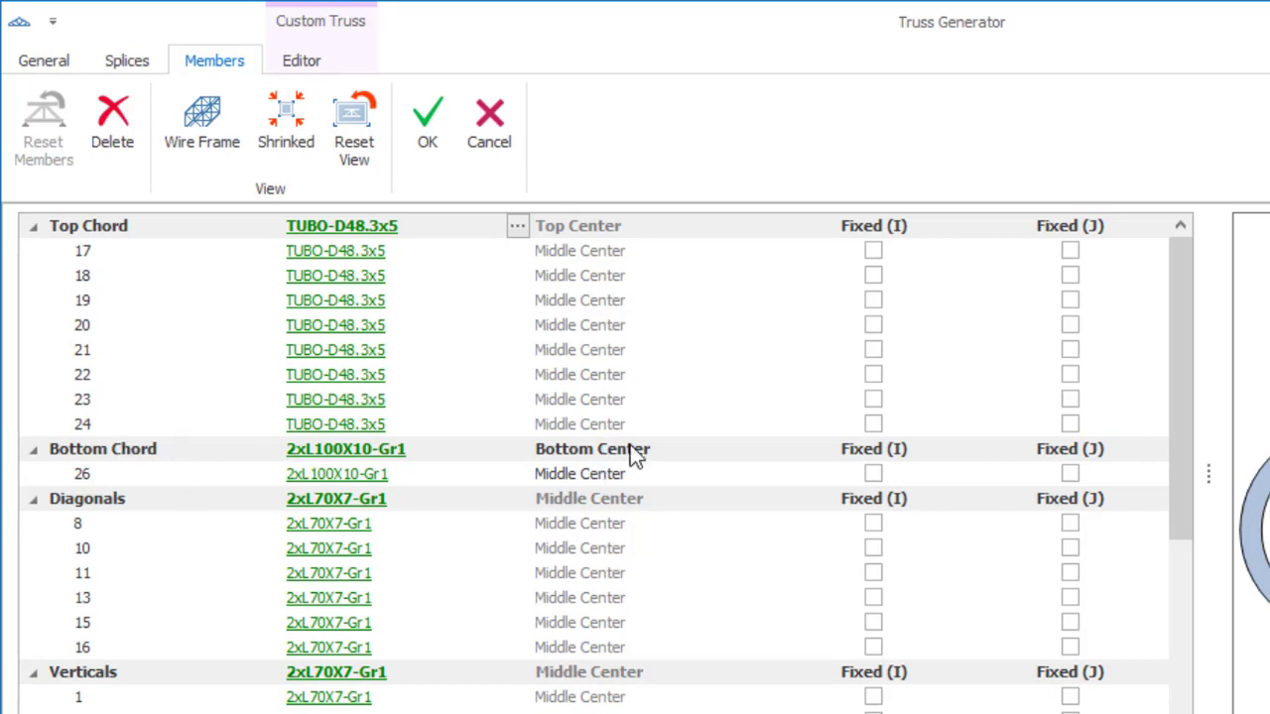
Step: Replace the bottom chord's 2xL100X10-Gr1 section with the Euro TUBO-D48.3x5 tube
{"action": "left_click", "coordinate": [350, 454]}
{"action": "left_click", "coordinate": [350, 455]}
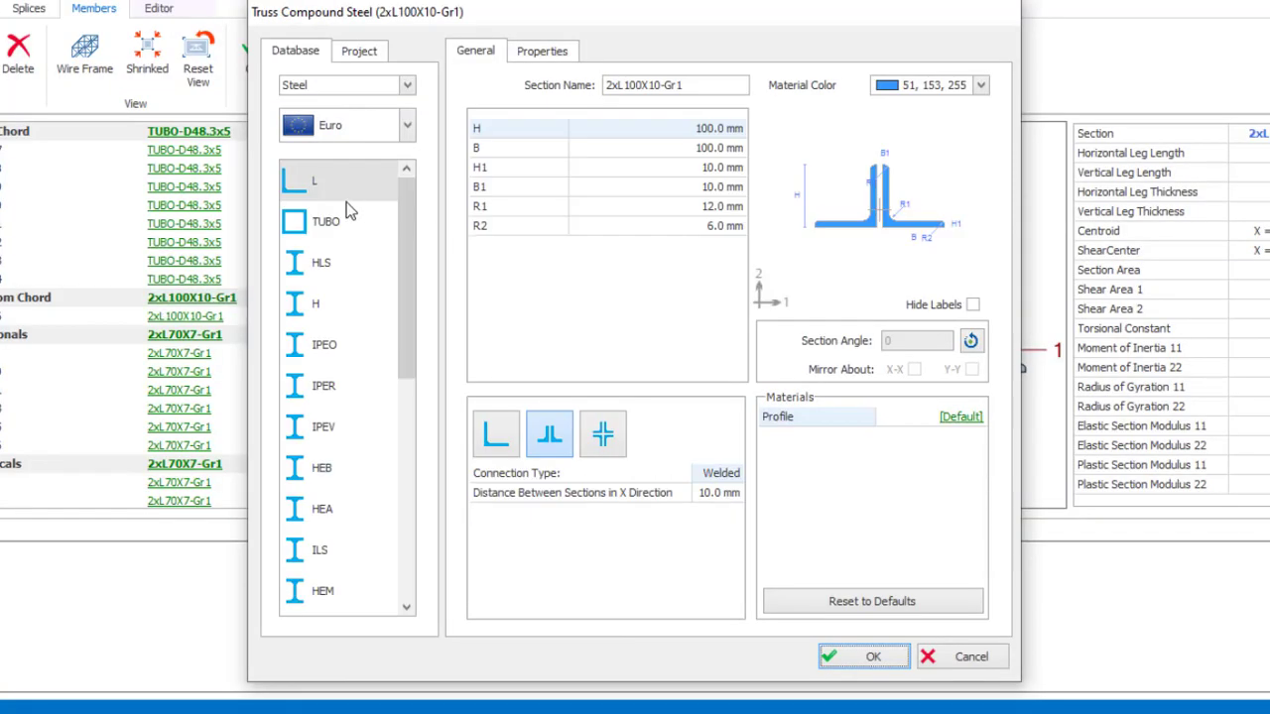
{"action": "left_click", "coordinate": [406, 126]}
{"action": "left_click_drag", "start_coordinate": [414, 256], "coordinate": [411, 165]}
{"action": "left_click", "coordinate": [412, 129]}
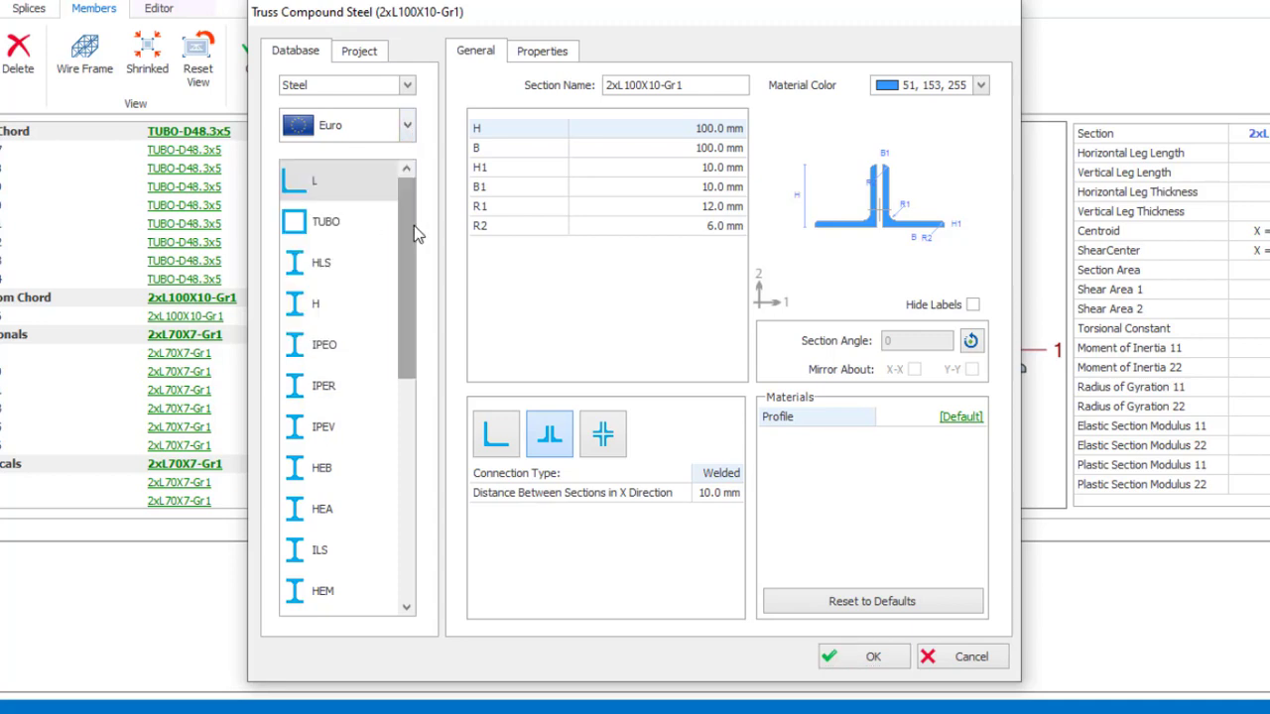
{"action": "left_click_drag", "start_coordinate": [414, 225], "coordinate": [414, 443]}
{"action": "left_click", "coordinate": [331, 591]}
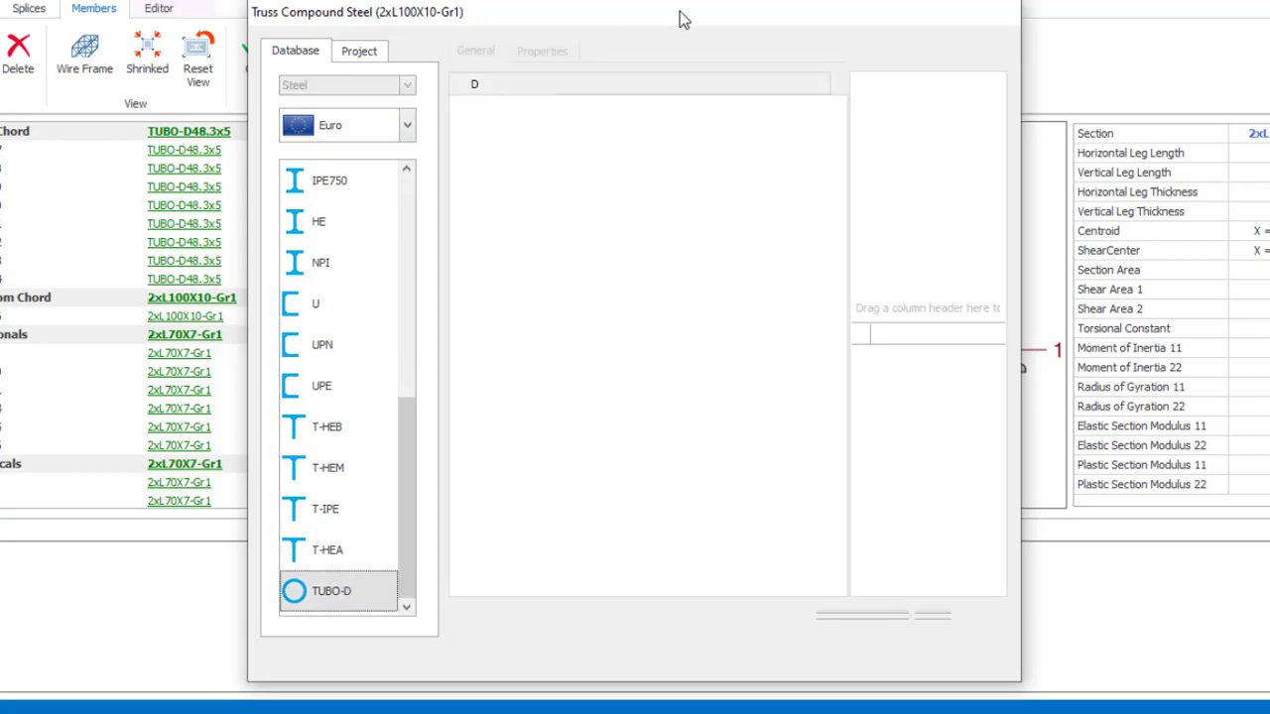
{"action": "left_click", "coordinate": [640, 108]}
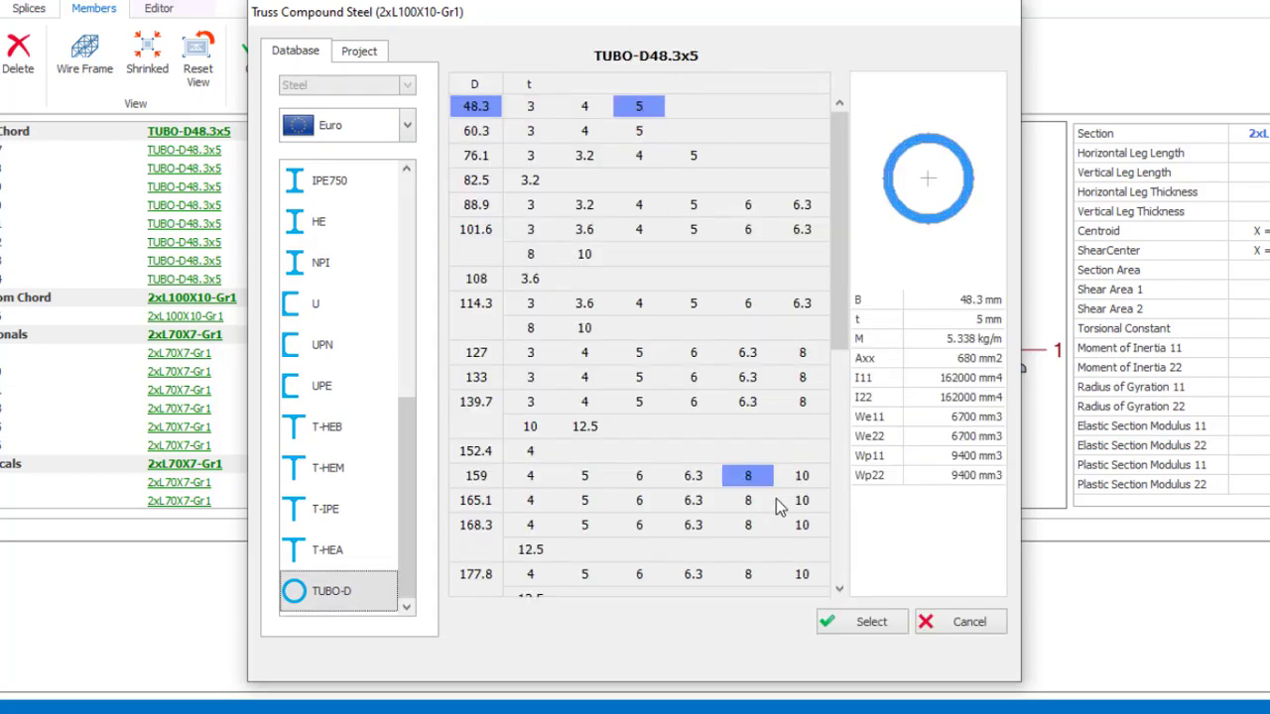
{"action": "left_click", "coordinate": [873, 622]}
{"action": "left_click", "coordinate": [848, 656]}
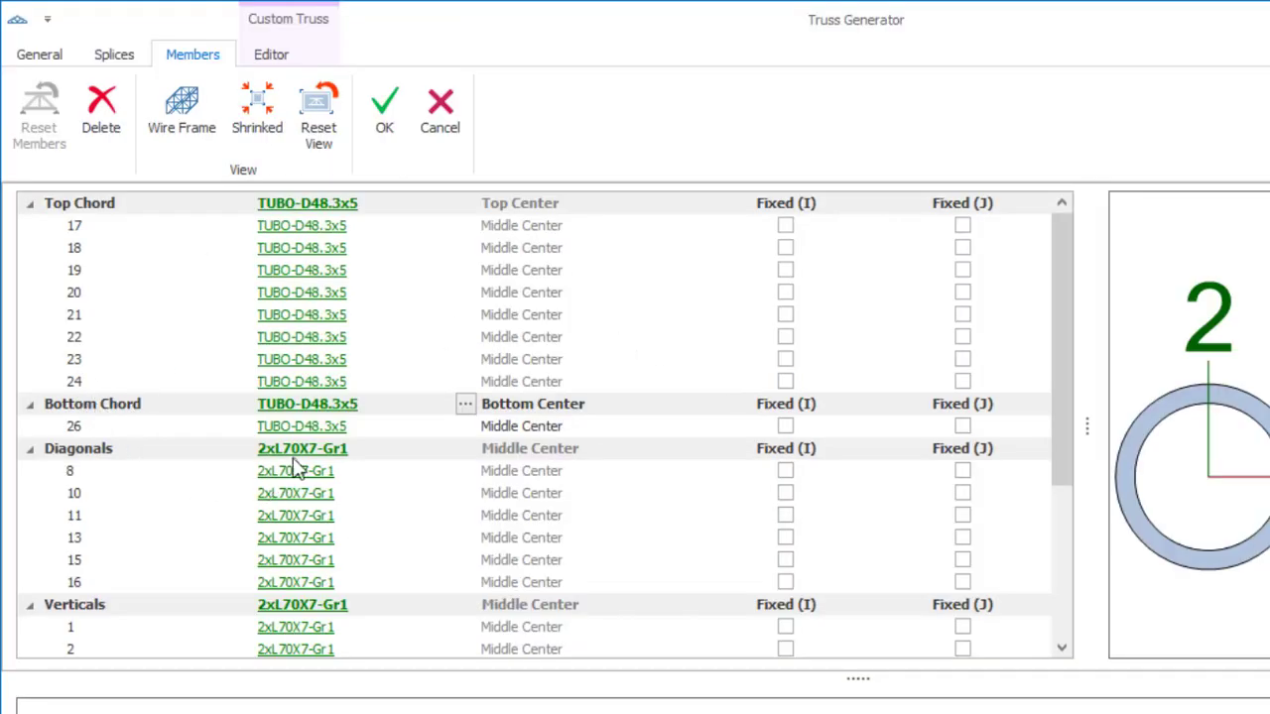
Step: Change the Diagonals group (members 8–16) from 2xL70X7-Gr1 to TUBO-D48.3x5
{"action": "left_click", "coordinate": [284, 451]}
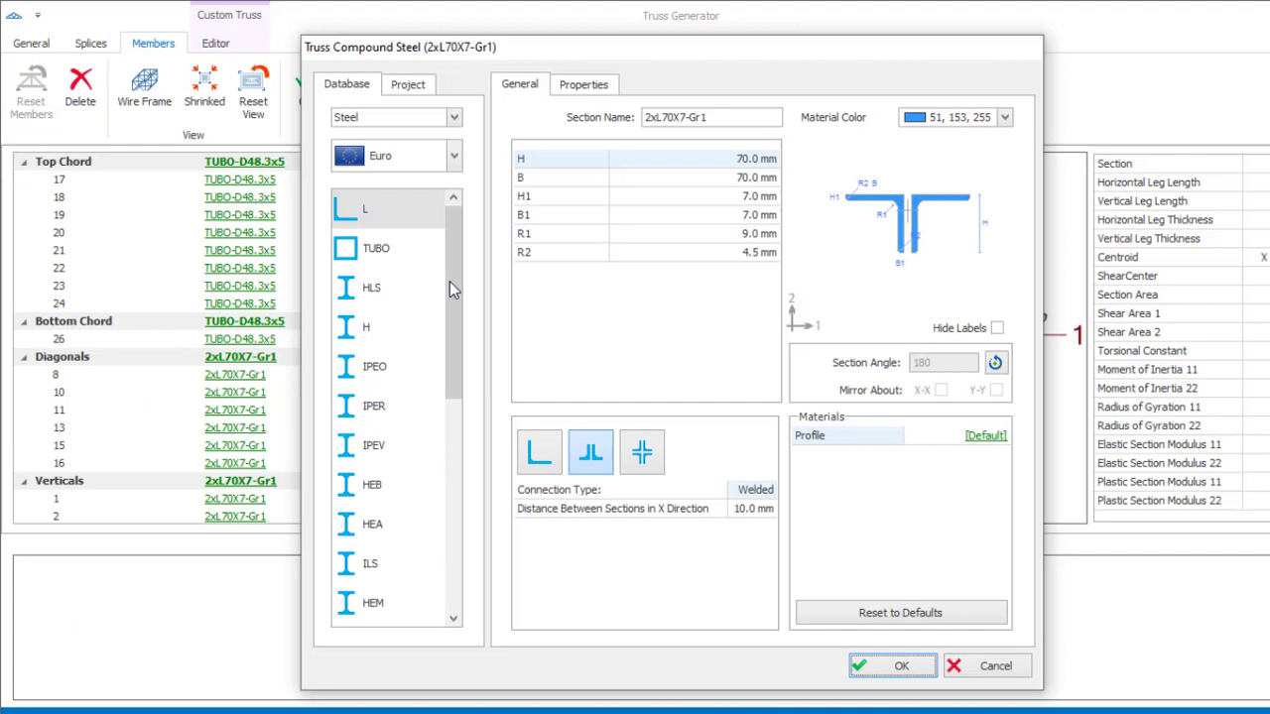
{"action": "left_click_drag", "start_coordinate": [449, 281], "coordinate": [449, 489]}
{"action": "left_click", "coordinate": [380, 602]}
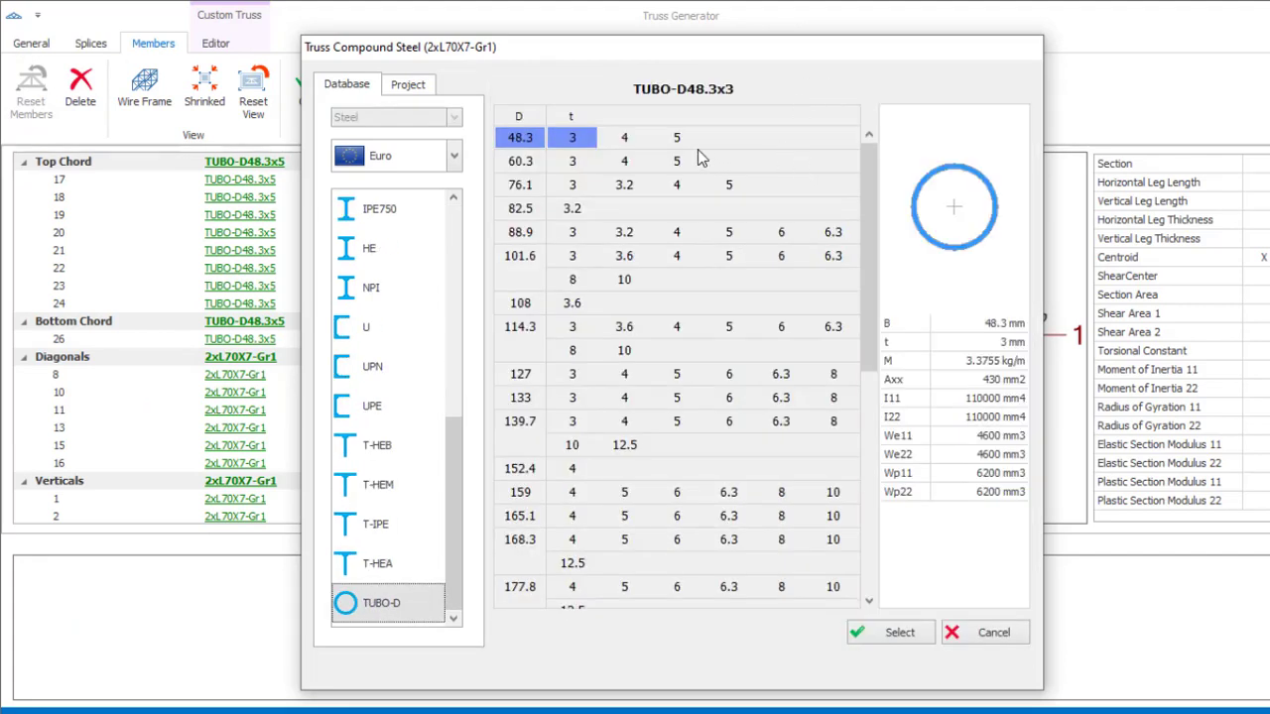
{"action": "left_click", "coordinate": [697, 159]}
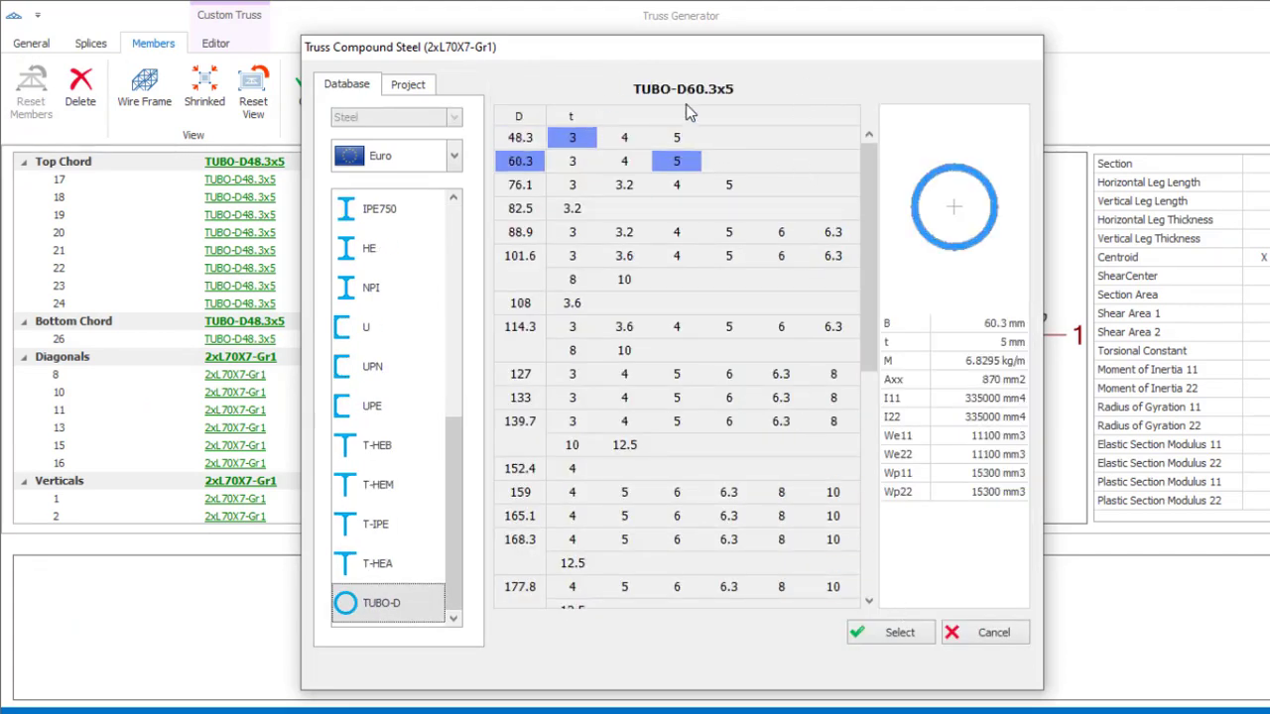
{"action": "left_click", "coordinate": [678, 138]}
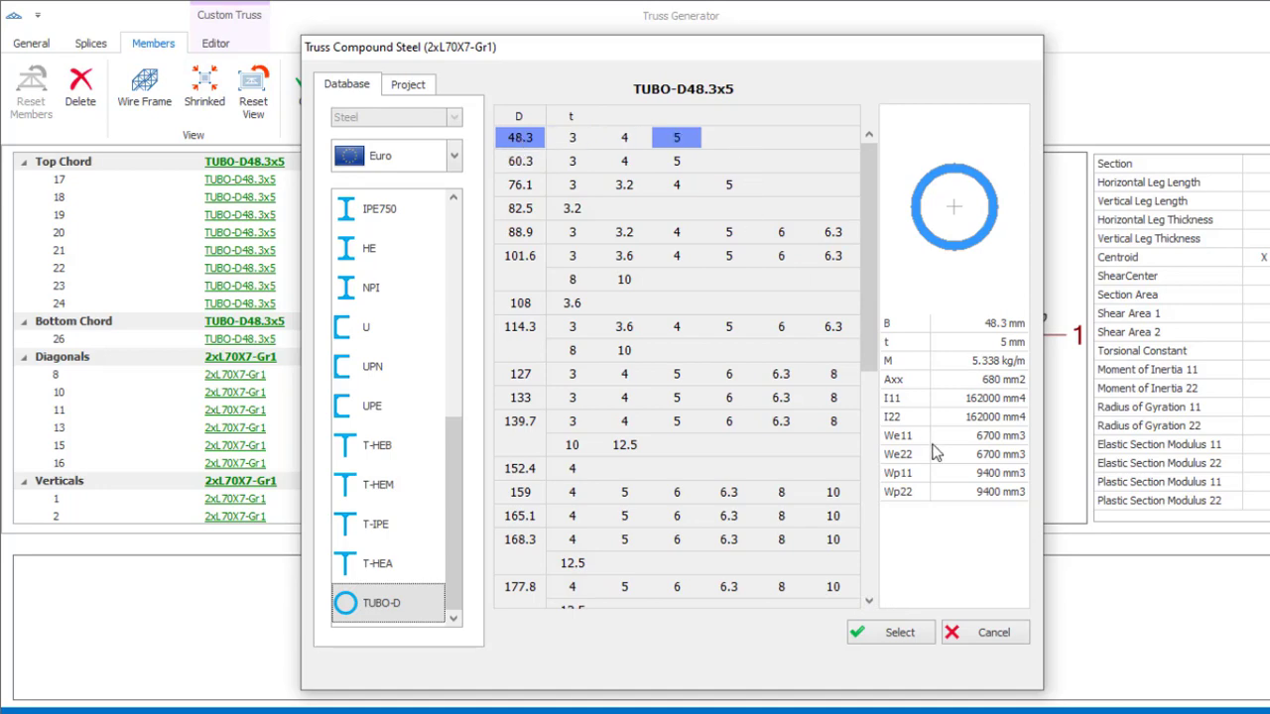
{"action": "left_click", "coordinate": [890, 628]}
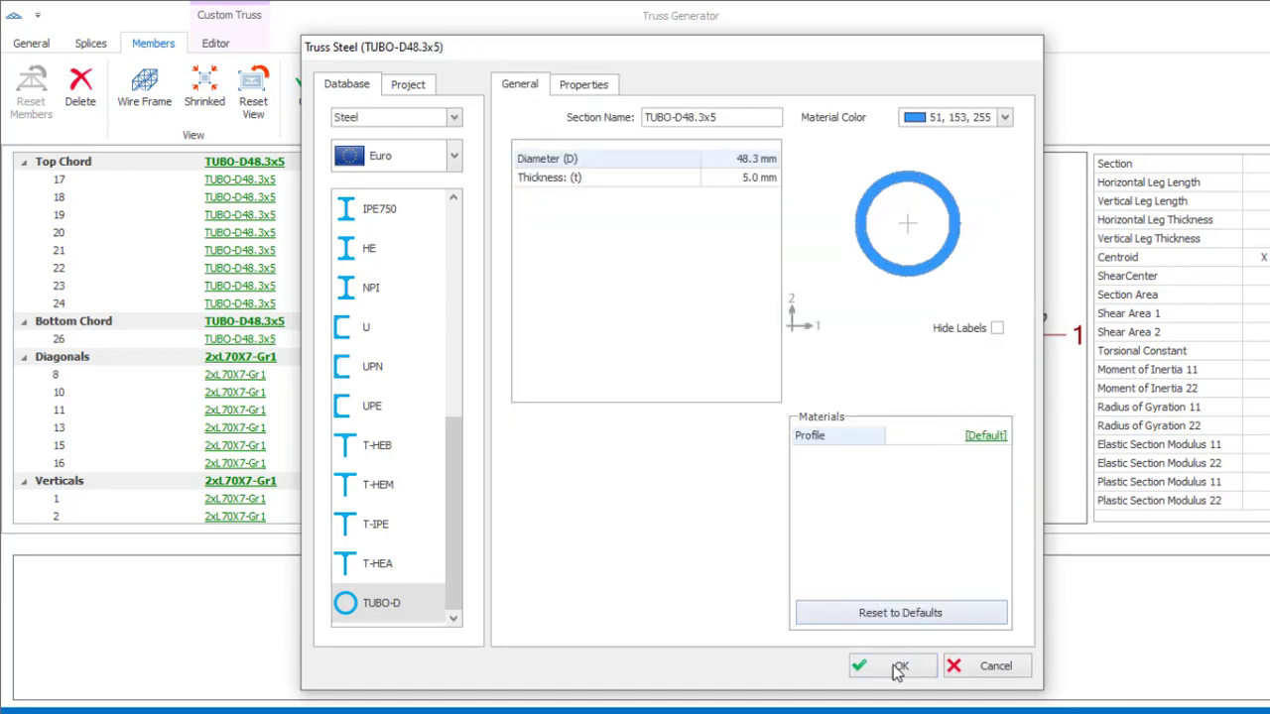
{"action": "left_click", "coordinate": [895, 666]}
{"action": "scroll", "coordinate": [145, 315], "scroll_direction": "down", "scroll_amount": 2}
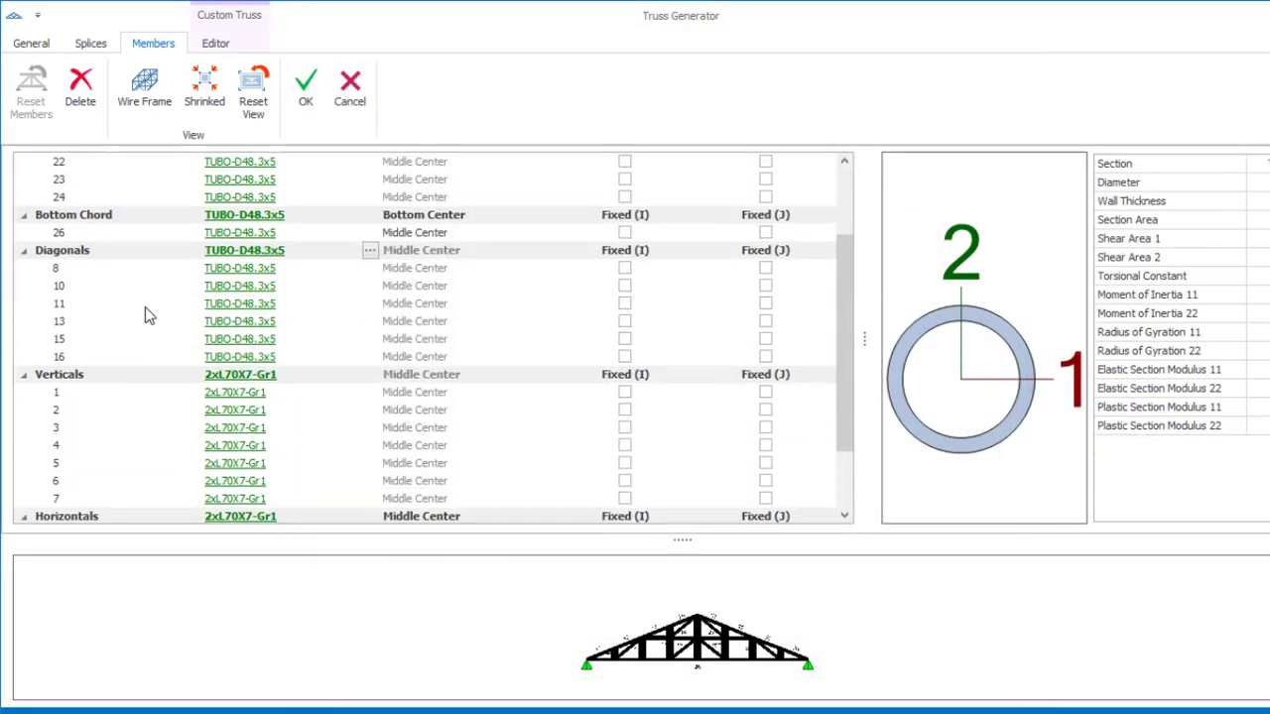
{"action": "scroll", "coordinate": [253, 347], "scroll_direction": "down", "scroll_amount": 1}
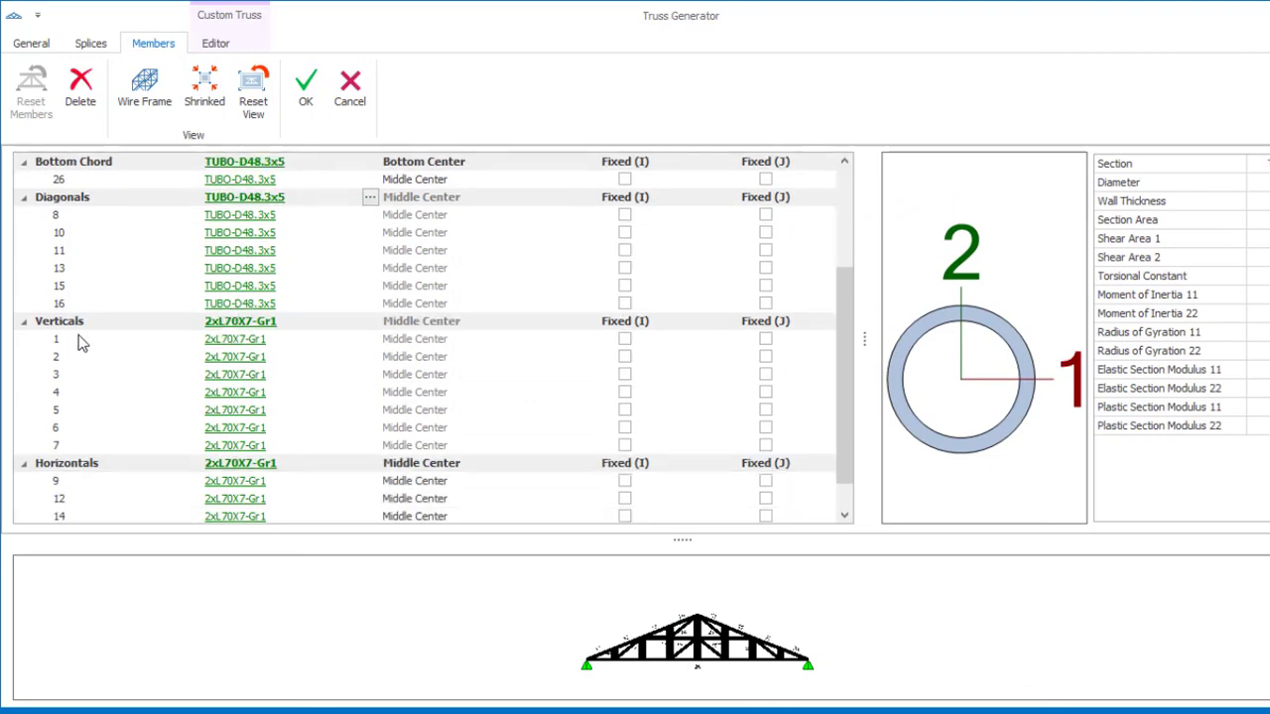
Step: Assign TUBO-D48.3x5 to the Verticals group, members 1–7
{"action": "left_click", "coordinate": [216, 322]}
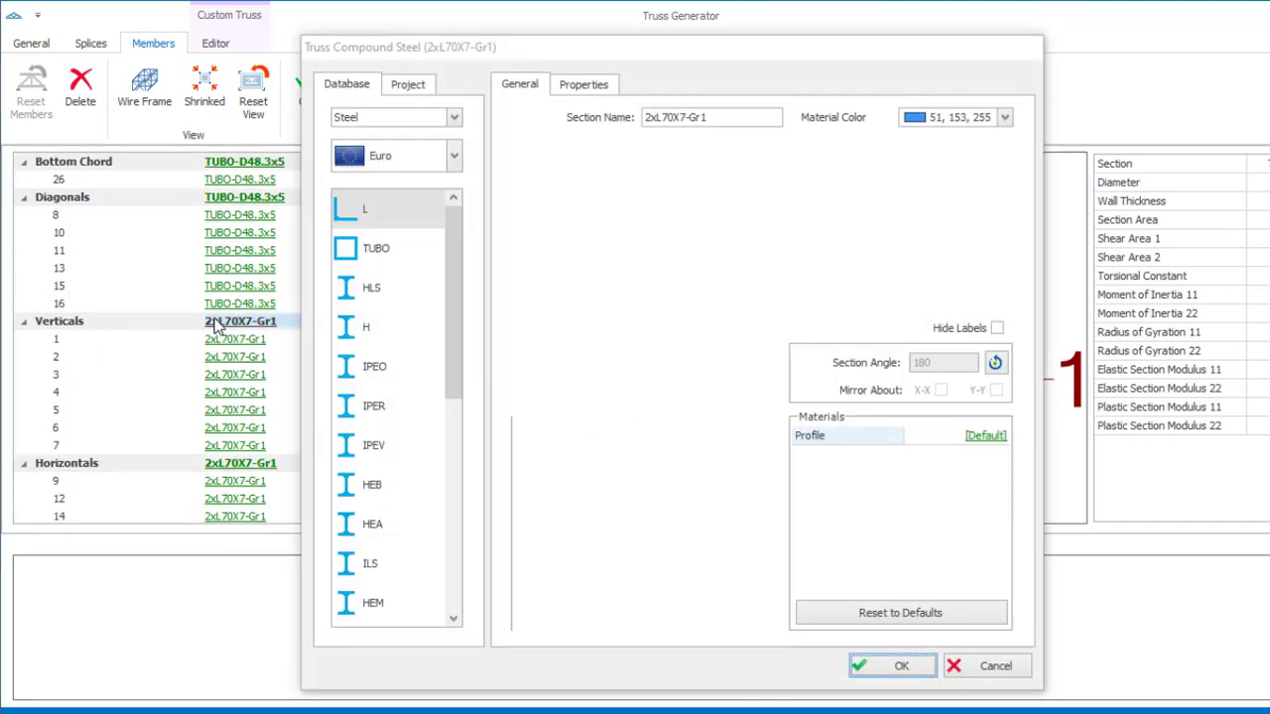
{"action": "left_click_drag", "start_coordinate": [450, 266], "coordinate": [451, 480]}
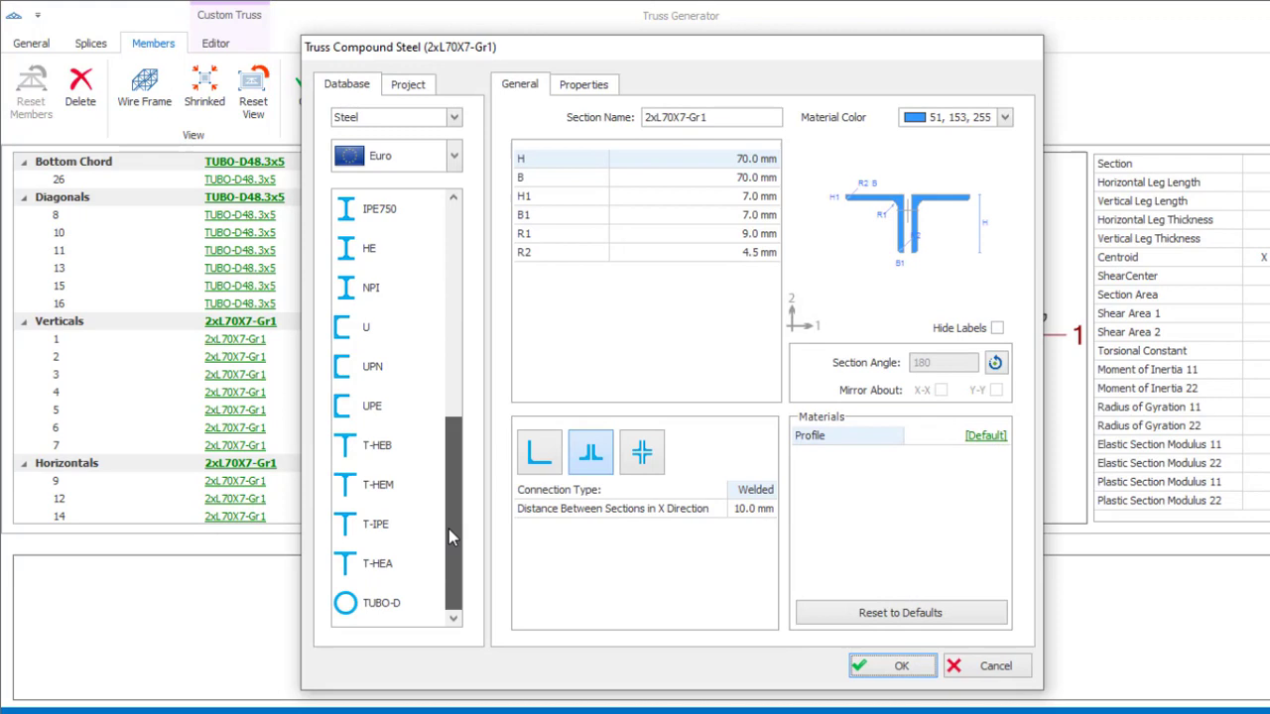
{"action": "left_click", "coordinate": [382, 602]}
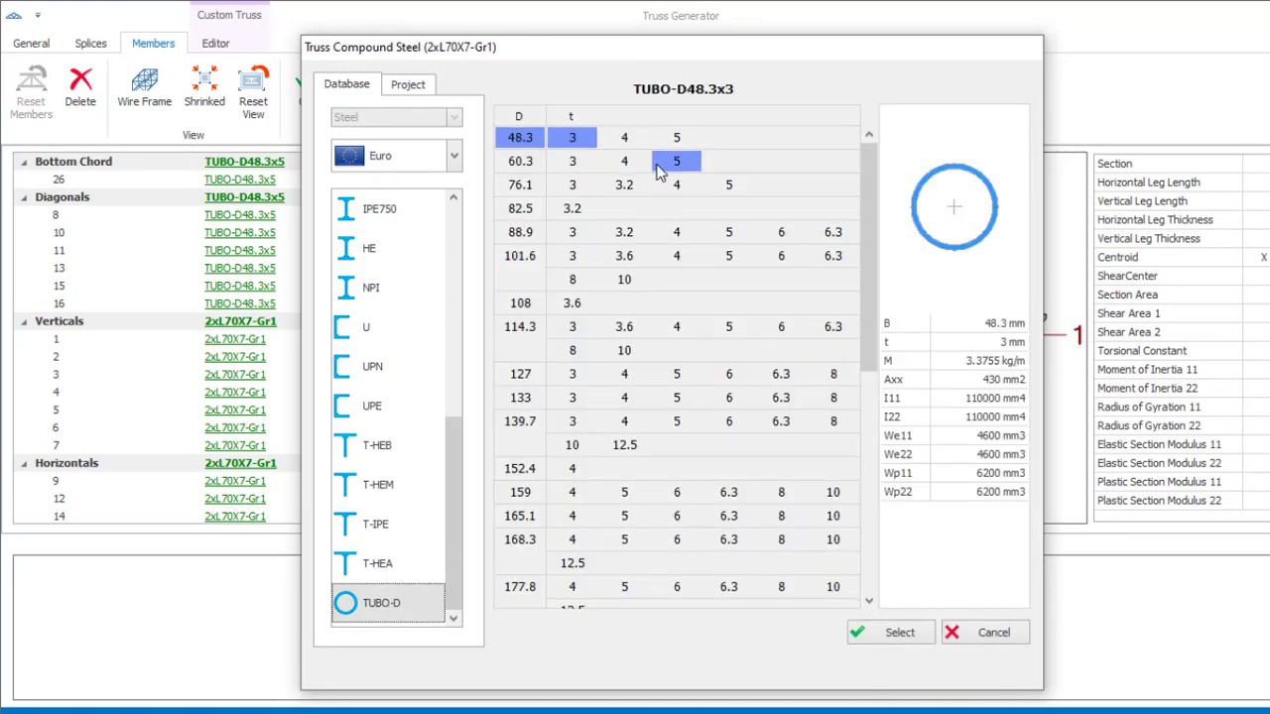
{"action": "left_click", "coordinate": [676, 160]}
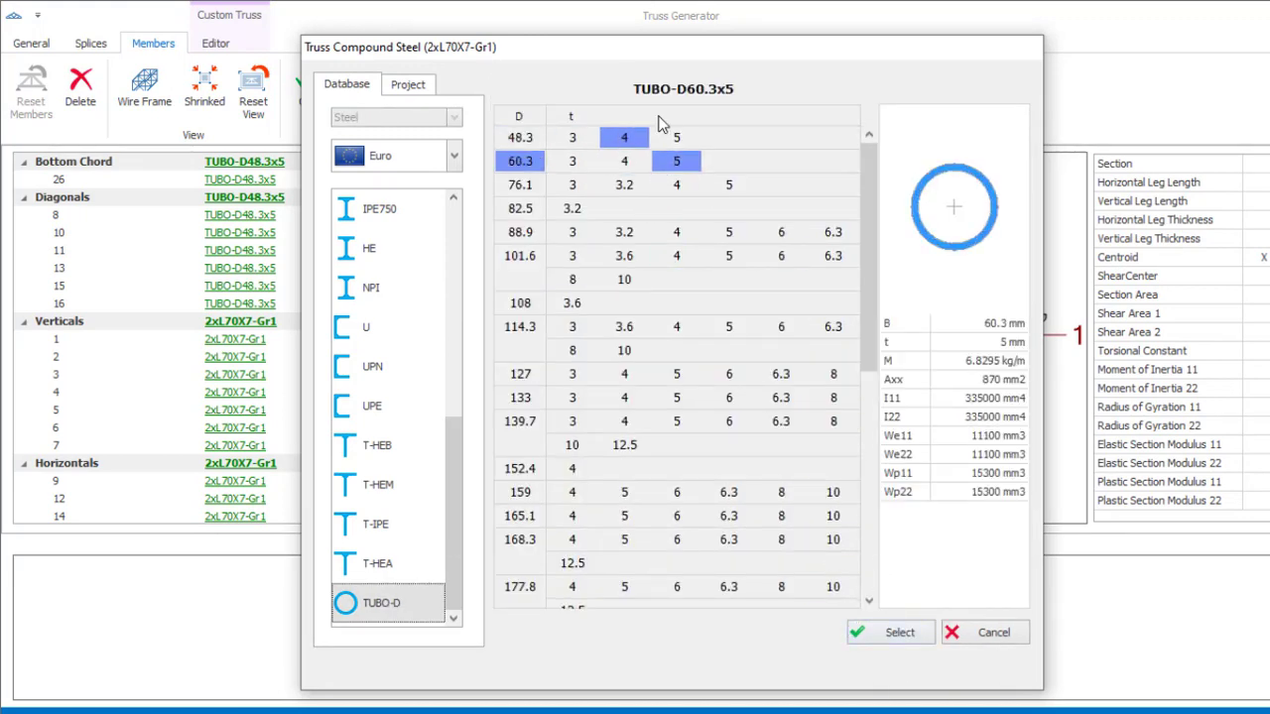
{"action": "left_click", "coordinate": [678, 139]}
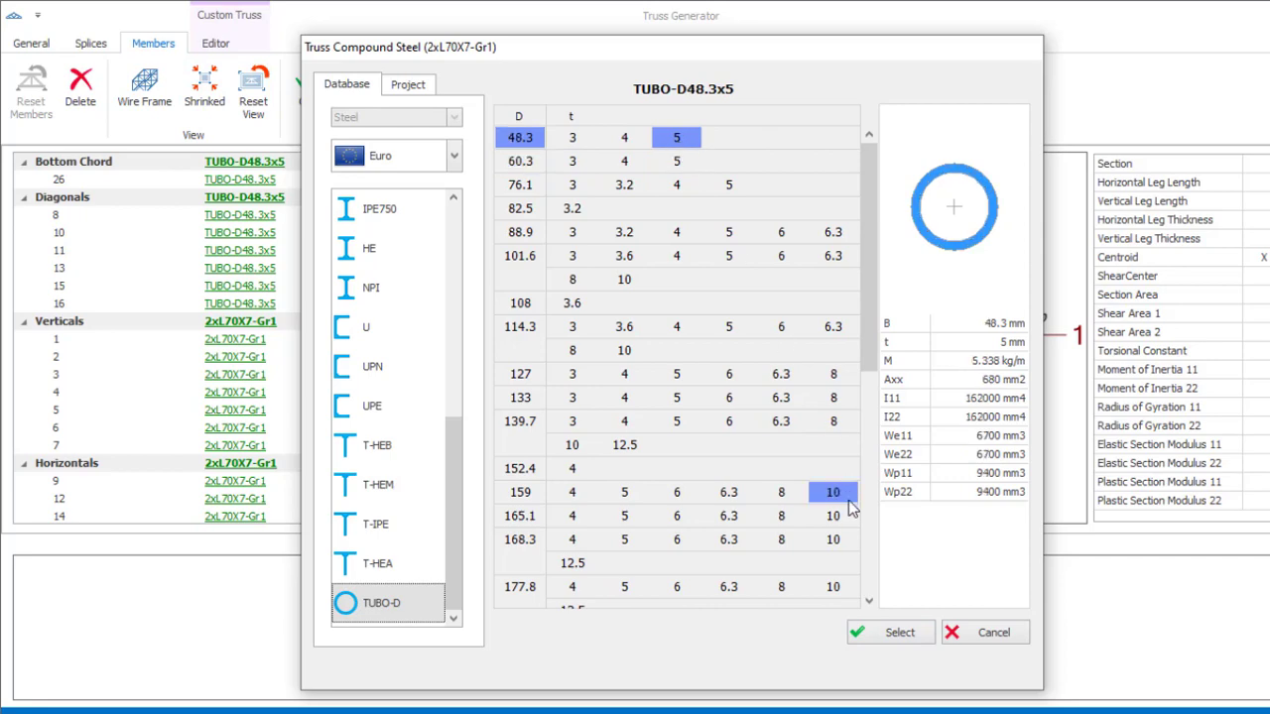
{"action": "left_click", "coordinate": [898, 637]}
{"action": "left_click", "coordinate": [896, 666]}
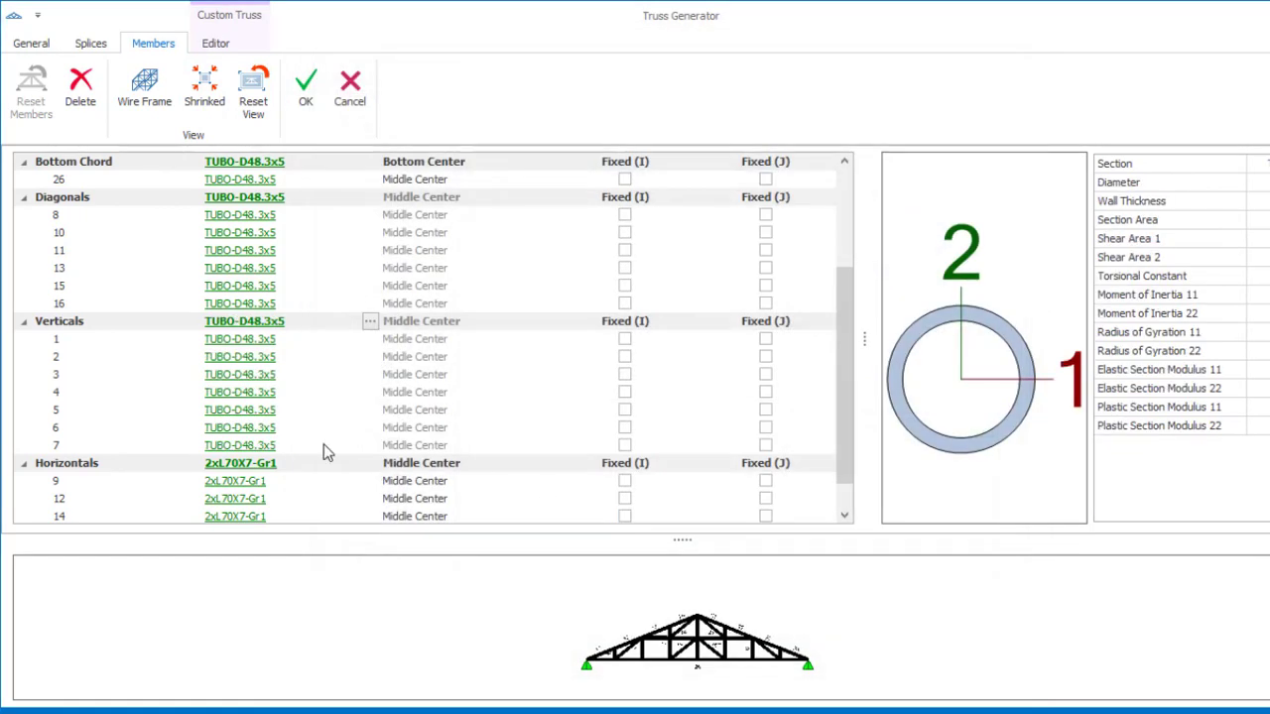
{"action": "scroll", "coordinate": [173, 320], "scroll_direction": "down", "scroll_amount": 1}
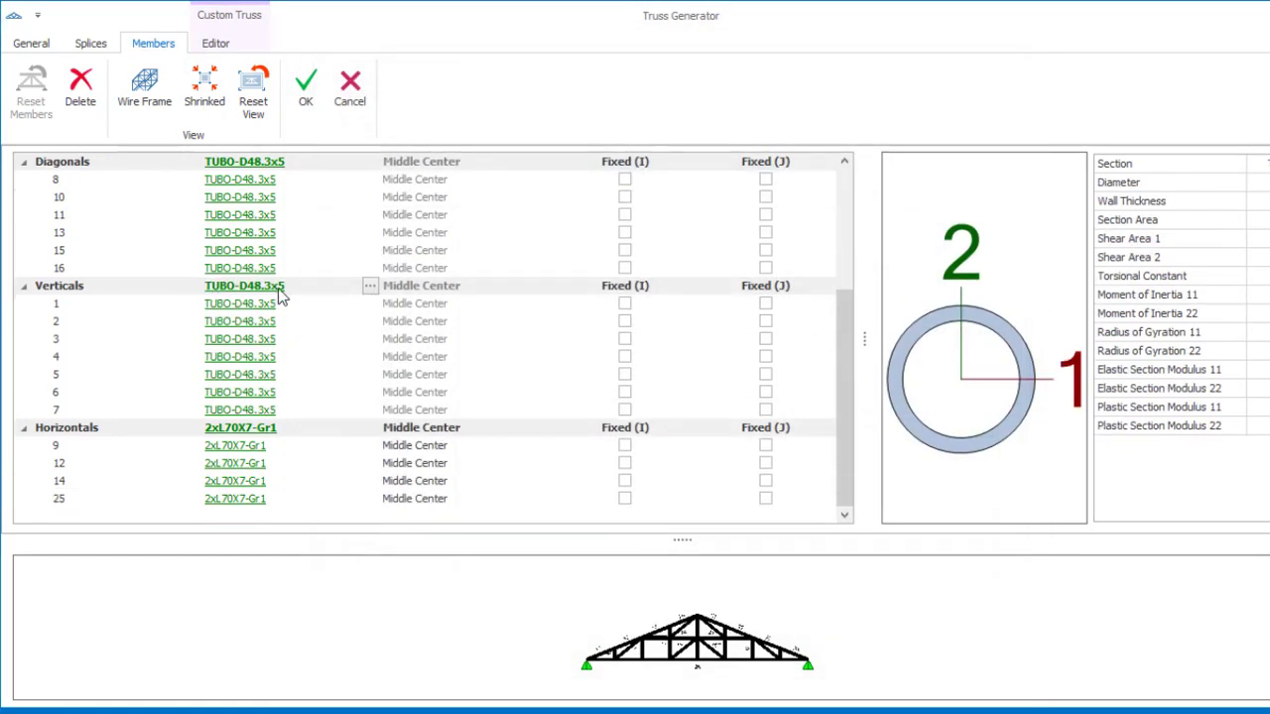
Step: Assign TUBO-D48.3x5 to horizontals 9, 12, 14 and 25
{"action": "left_click", "coordinate": [234, 430]}
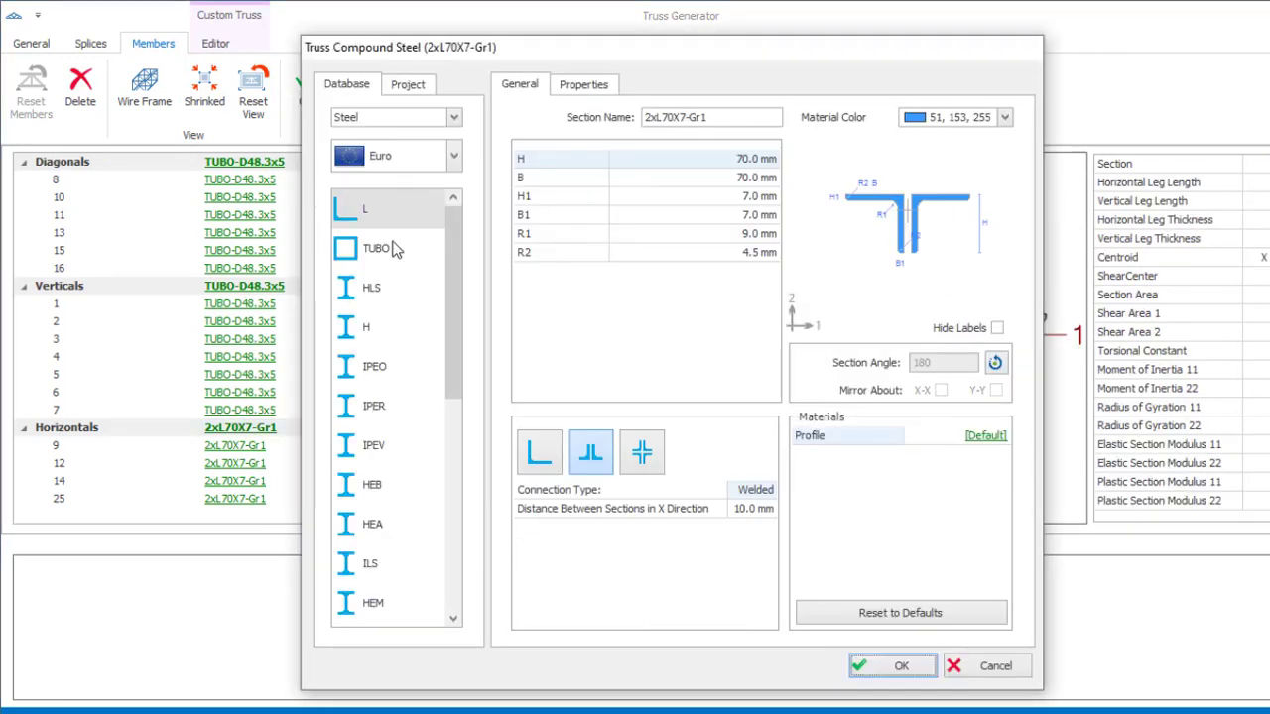
{"action": "left_click", "coordinate": [461, 282]}
{"action": "left_click_drag", "start_coordinate": [461, 295], "coordinate": [457, 555]}
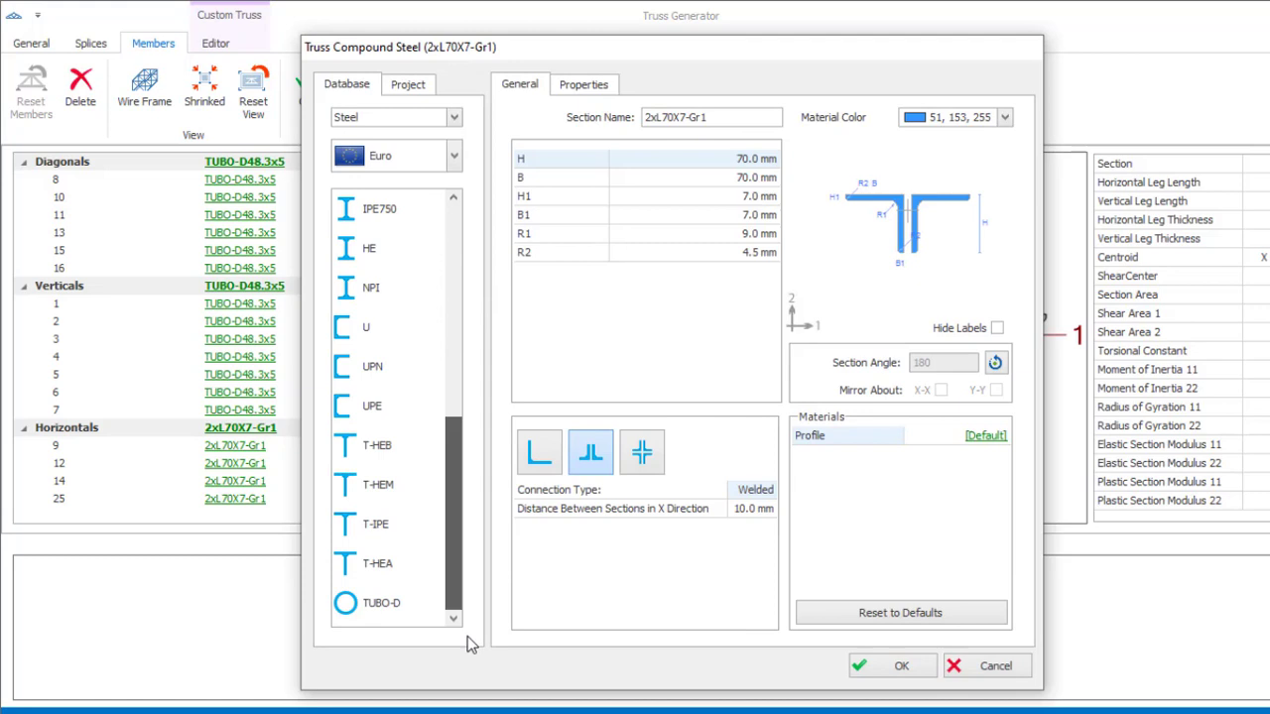
{"action": "left_click", "coordinate": [402, 603]}
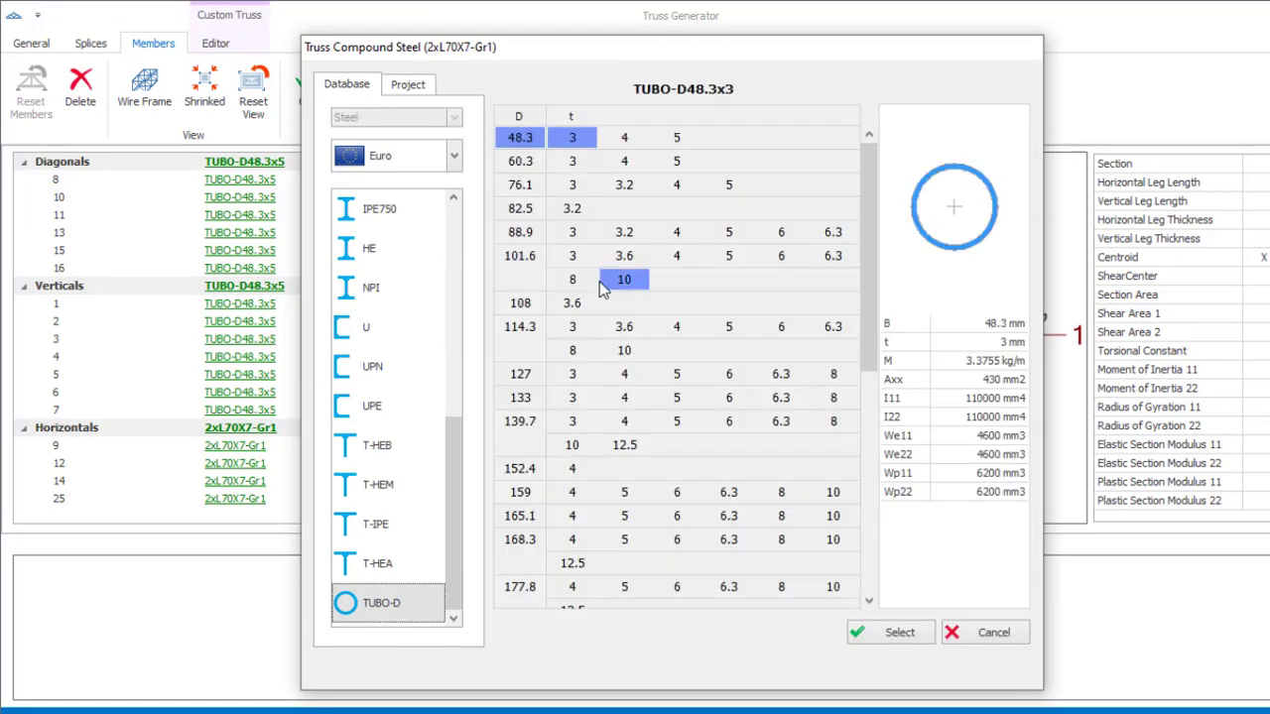
{"action": "left_click", "coordinate": [676, 138]}
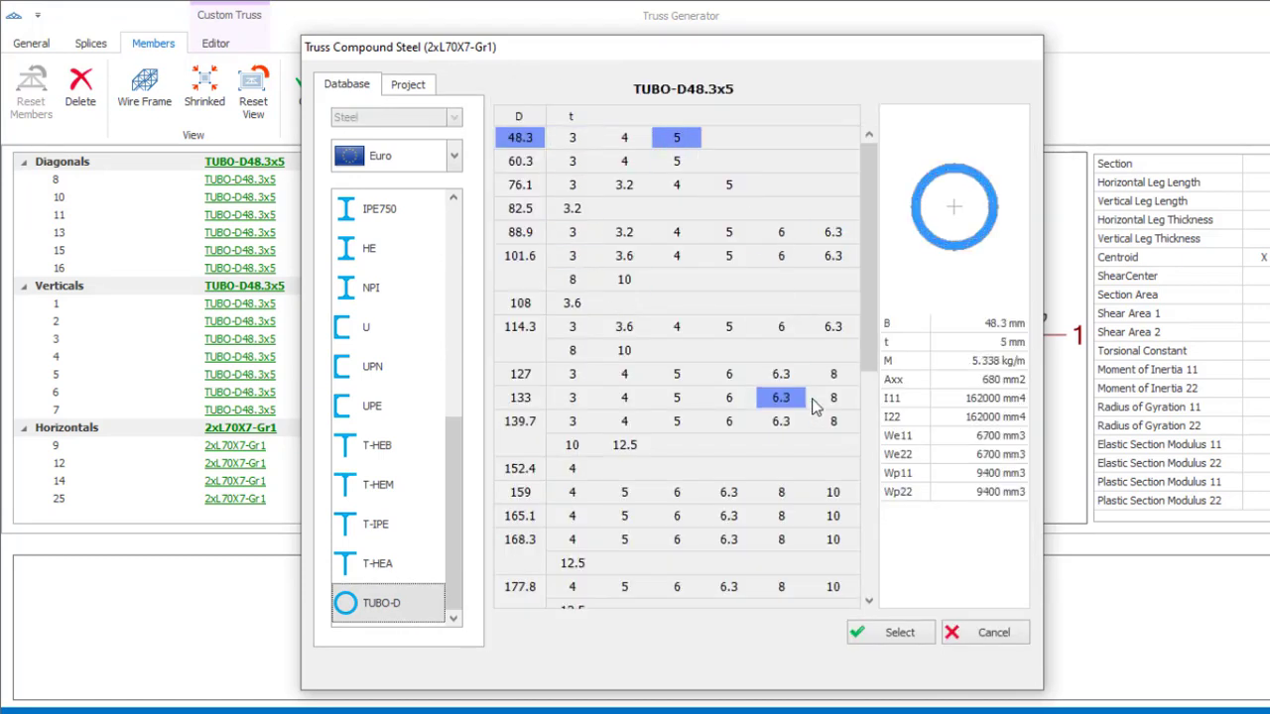
{"action": "left_click", "coordinate": [888, 635]}
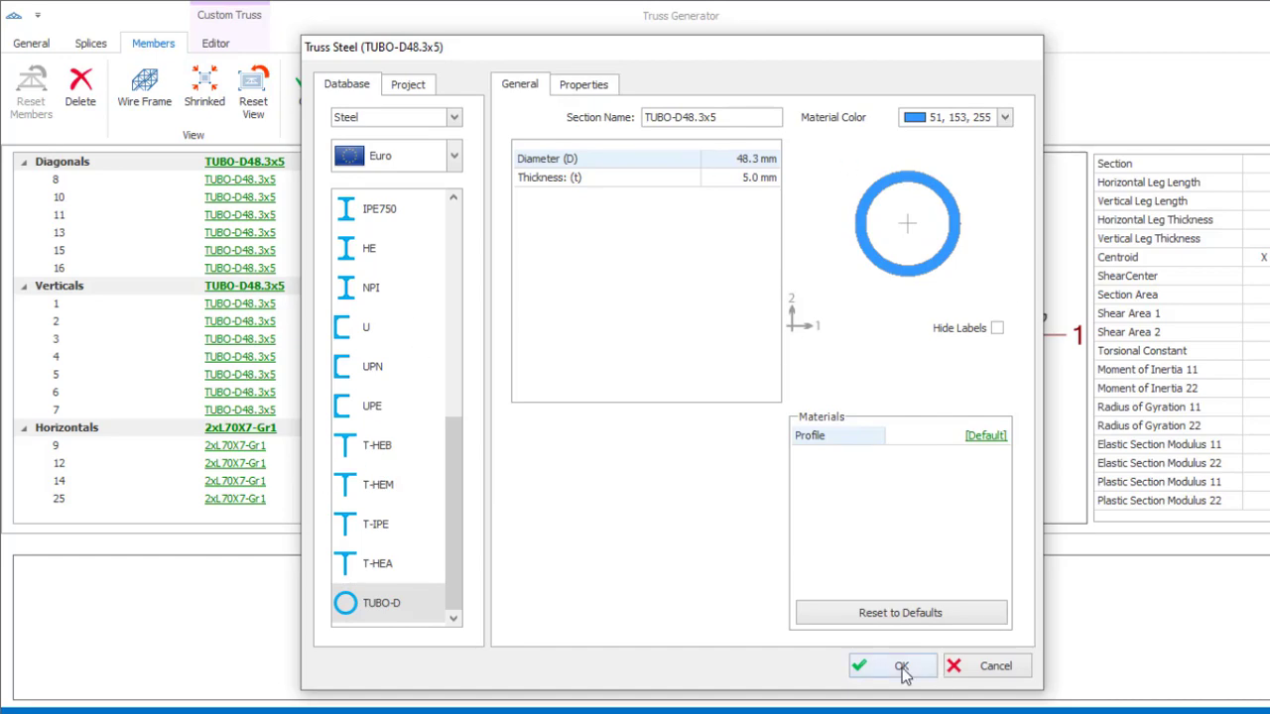
{"action": "left_click", "coordinate": [901, 668]}
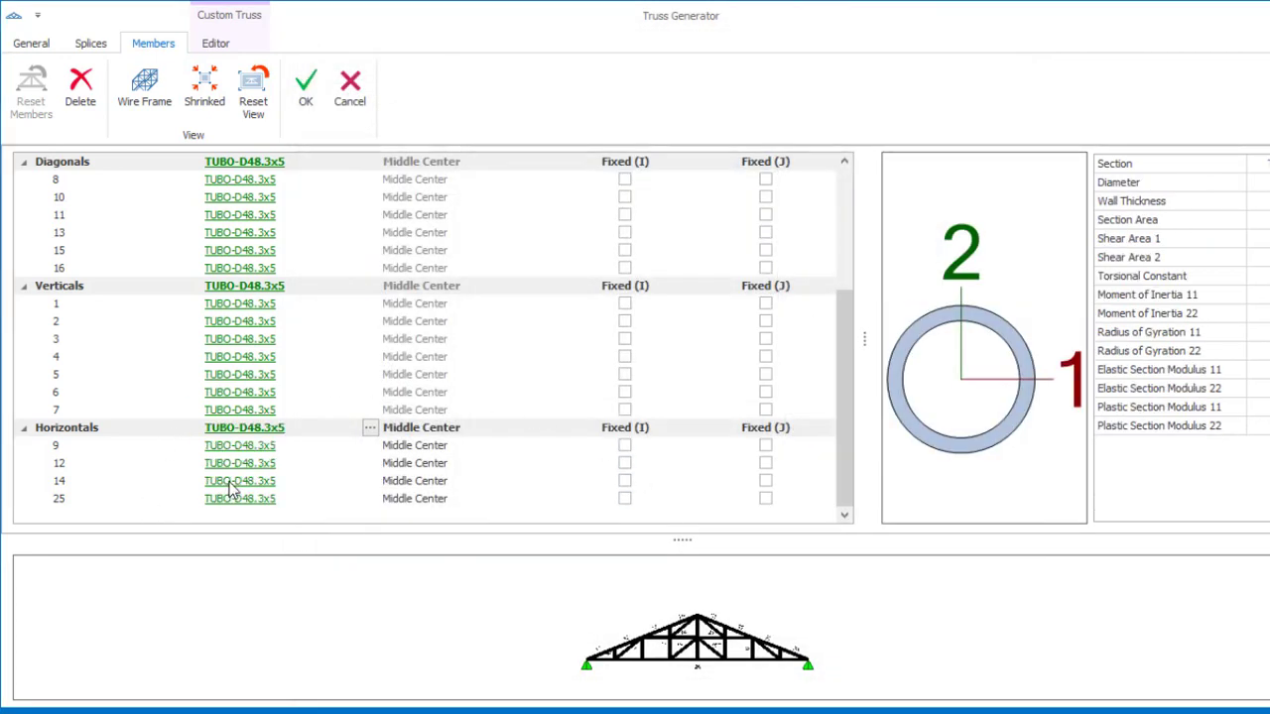
{"action": "scroll", "coordinate": [241, 506], "scroll_direction": "up", "scroll_amount": 4}
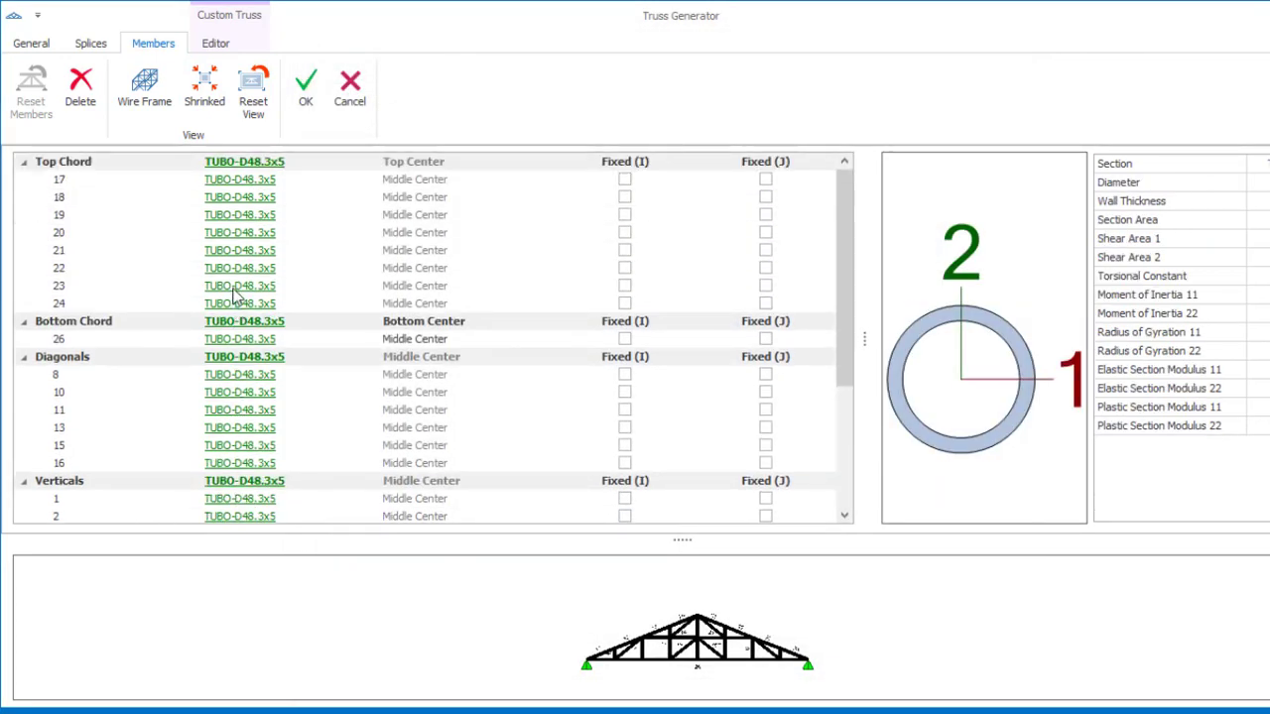
{"action": "scroll", "coordinate": [234, 294], "scroll_direction": "down", "scroll_amount": 4}
Step: Save the truss to the library as 'truss' in group TRUSStube
{"action": "scroll", "coordinate": [260, 401], "scroll_direction": "up", "scroll_amount": 4}
{"action": "left_click", "coordinate": [31, 45]}
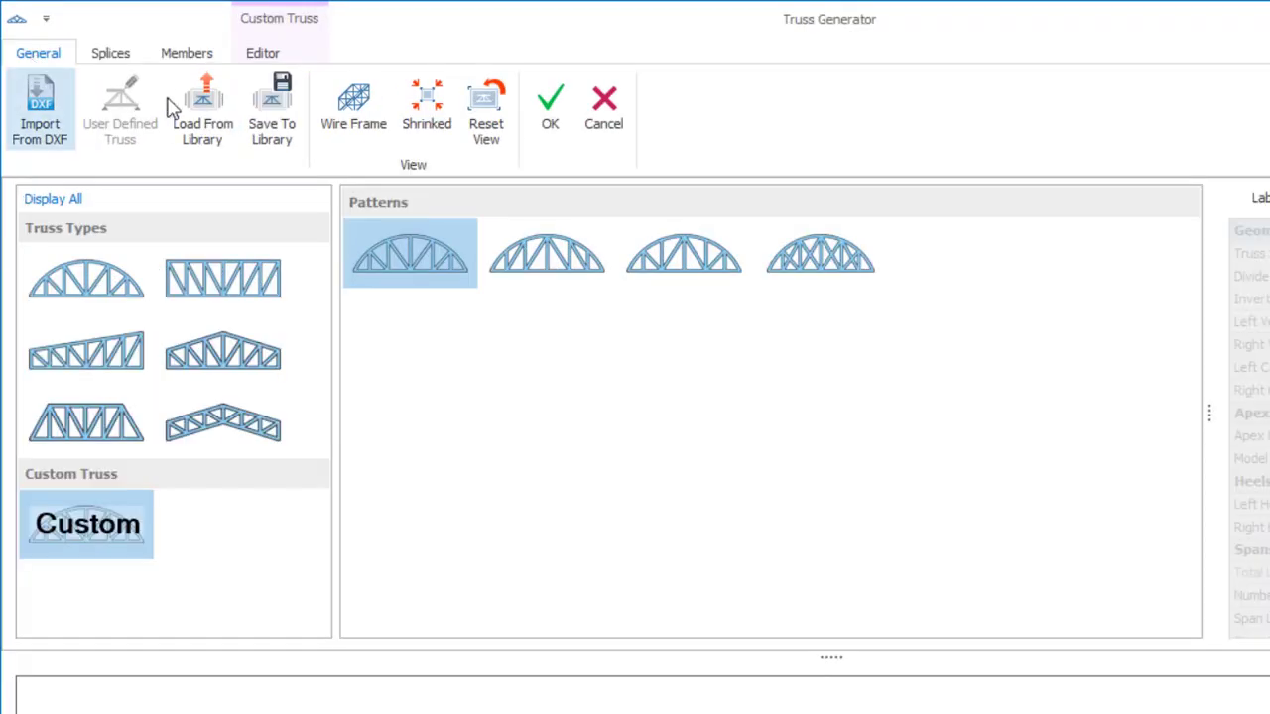
{"action": "left_click", "coordinate": [270, 121]}
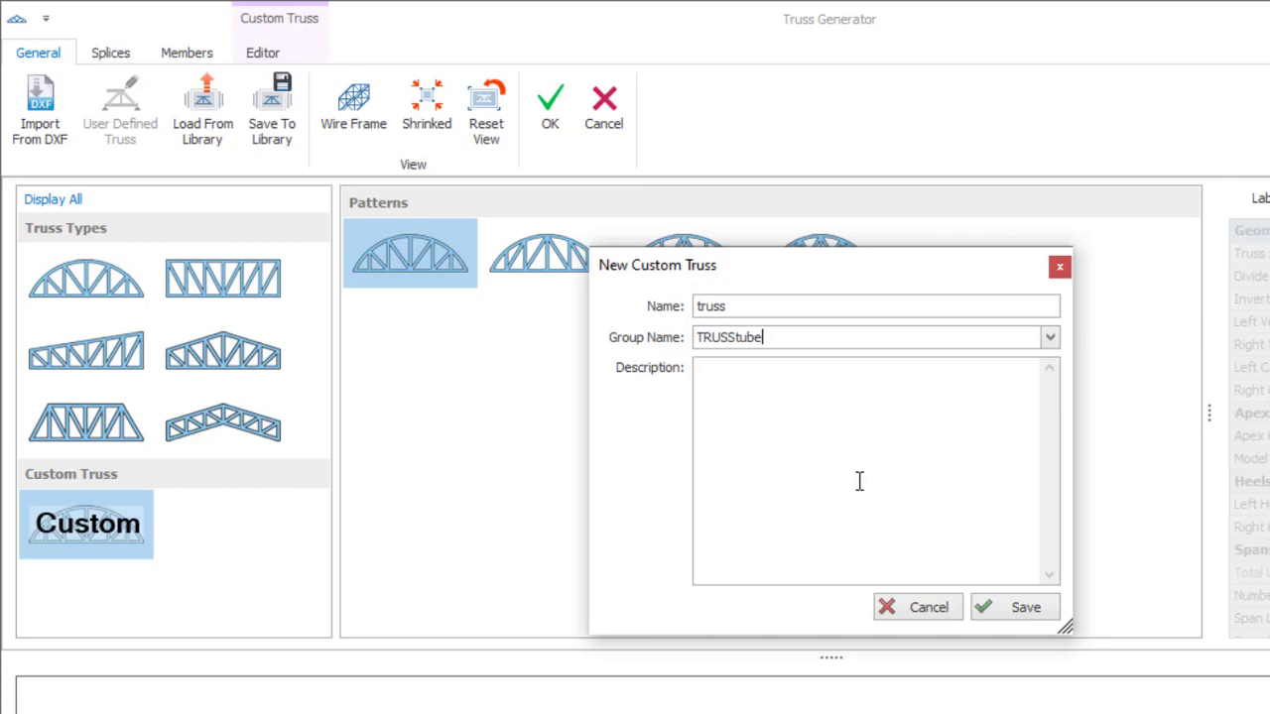
{"action": "left_click", "coordinate": [1016, 615]}
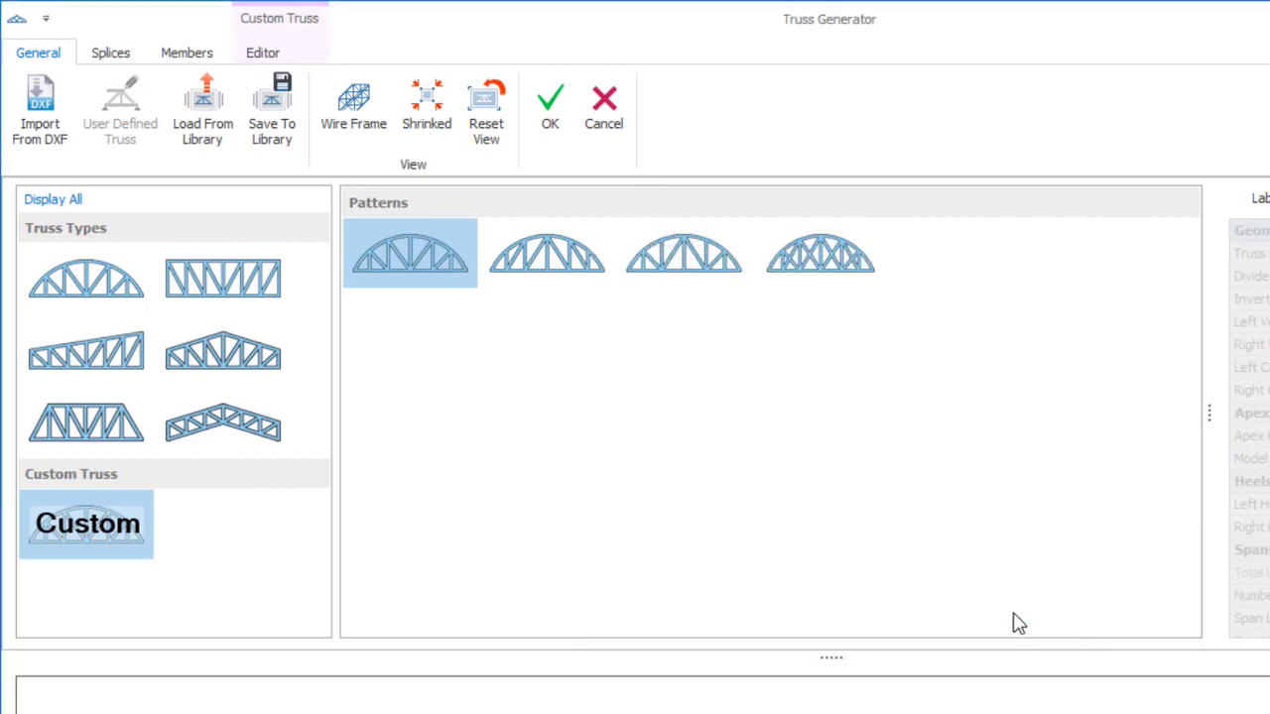
Step: Review the members table and geometry editor, then insert the truss into the model
{"action": "left_click", "coordinate": [188, 56]}
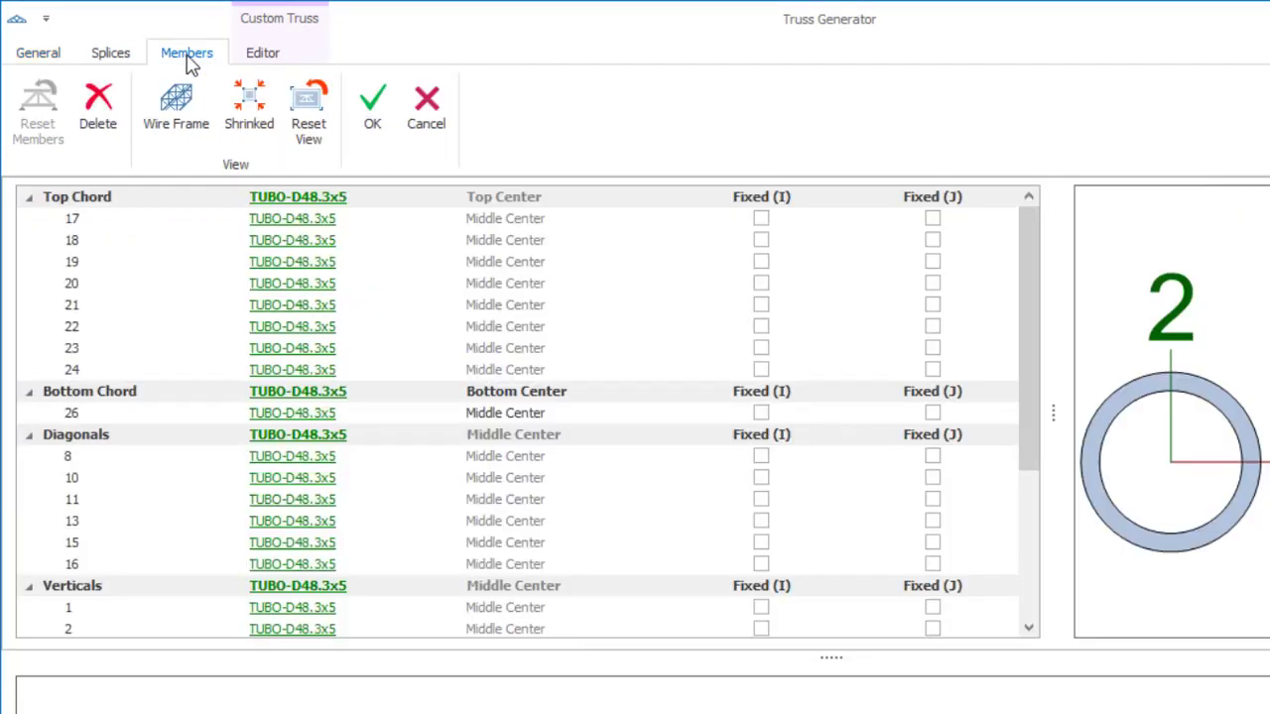
{"action": "left_click", "coordinate": [263, 55]}
{"action": "scroll", "coordinate": [1077, 482], "scroll_direction": "down", "scroll_amount": 5}
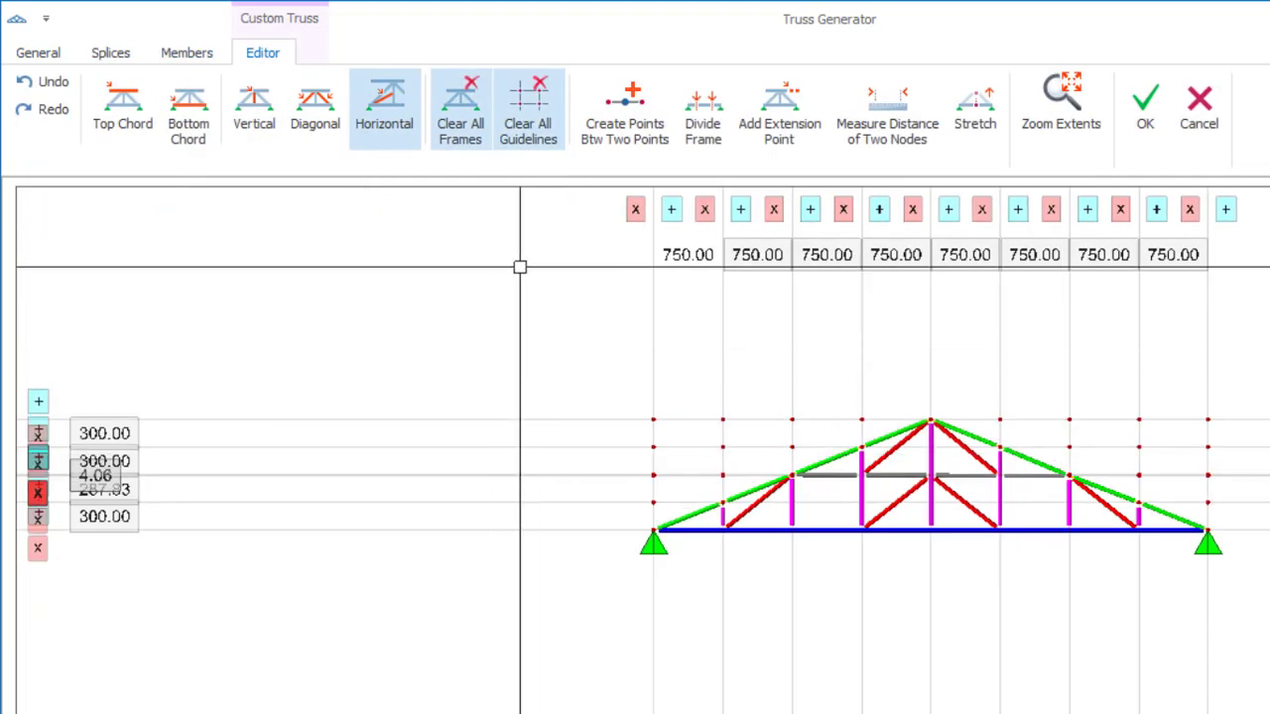
{"action": "left_click", "coordinate": [1148, 127]}
Step: Zoom and orbit the 3D view to inspect truss 2T1 along the axis A frame edge
{"action": "scroll", "coordinate": [852, 204], "scroll_direction": "down", "scroll_amount": 5}
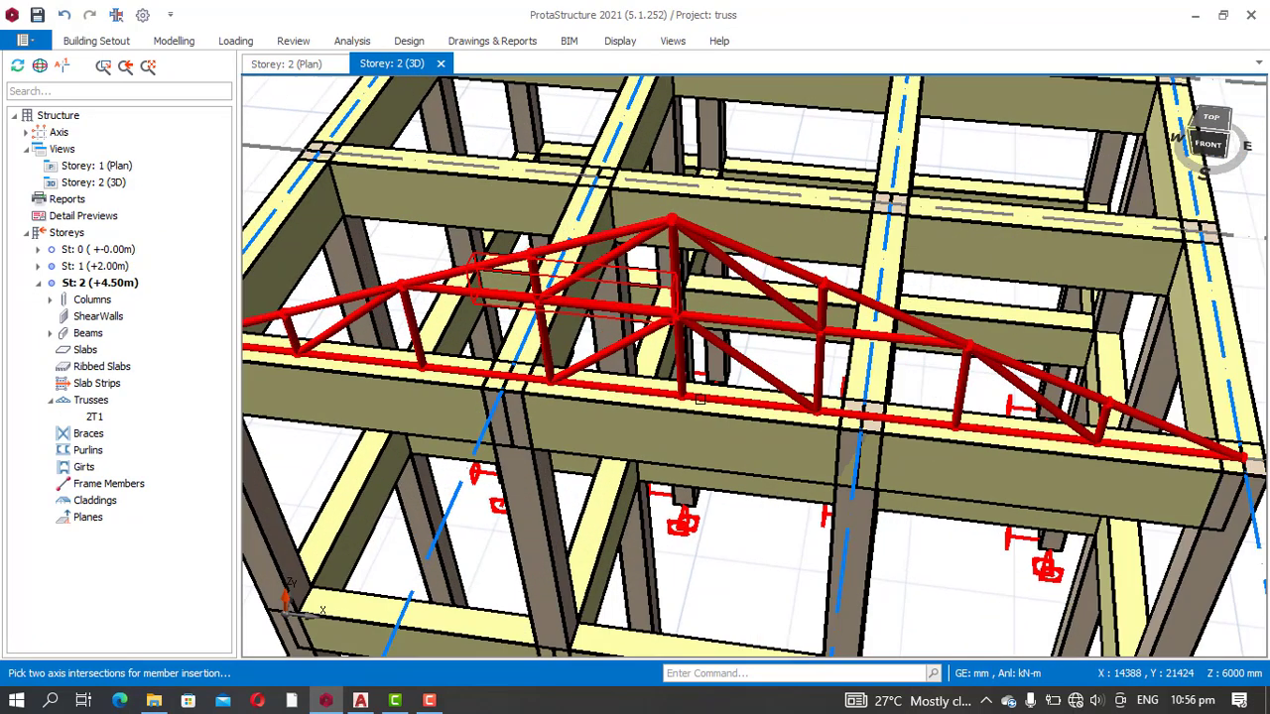
{"action": "scroll", "coordinate": [697, 551], "scroll_direction": "up", "scroll_amount": 3}
{"action": "scroll", "coordinate": [730, 559], "scroll_direction": "down", "scroll_amount": 3}
{"action": "middle_click_drag", "start_coordinate": [730, 559], "coordinate": [770, 317]}
{"action": "scroll", "coordinate": [769, 318], "scroll_direction": "up", "scroll_amount": 2}
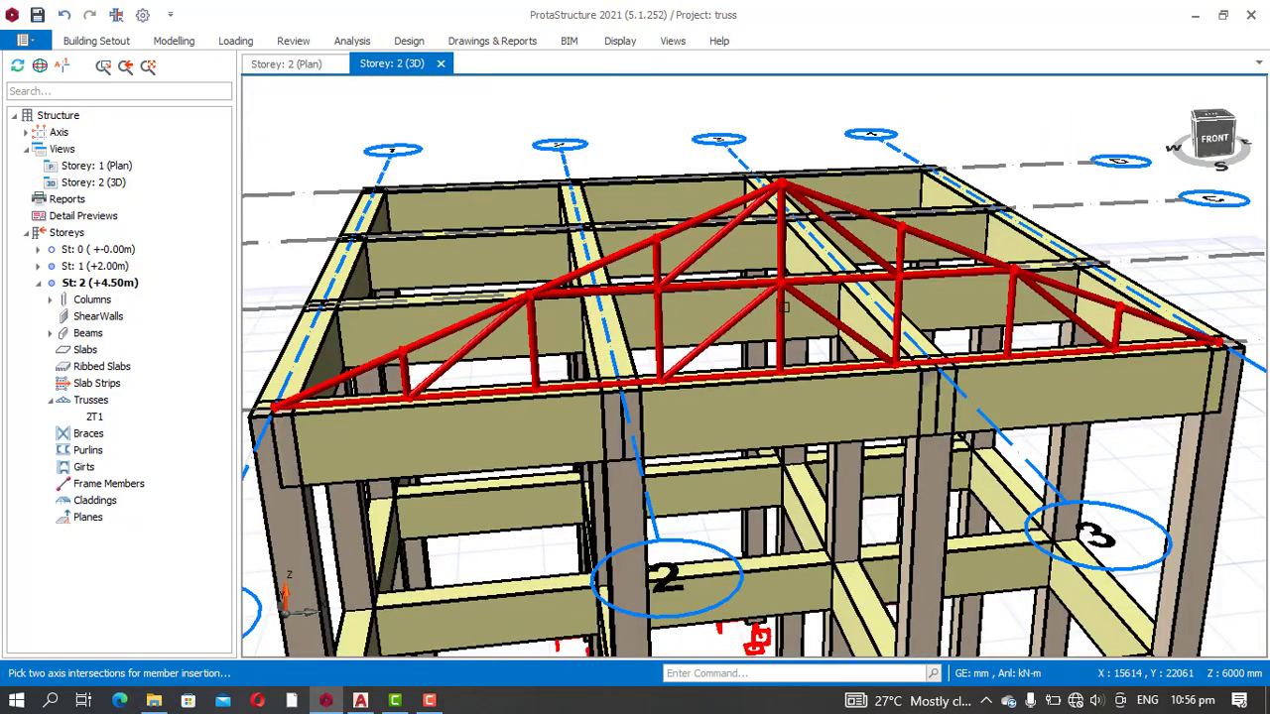
{"action": "scroll", "coordinate": [793, 309], "scroll_direction": "down", "scroll_amount": 4}
{"action": "scroll", "coordinate": [785, 258], "scroll_direction": "up", "scroll_amount": 3}
{"action": "scroll", "coordinate": [456, 290], "scroll_direction": "up", "scroll_amount": 4}
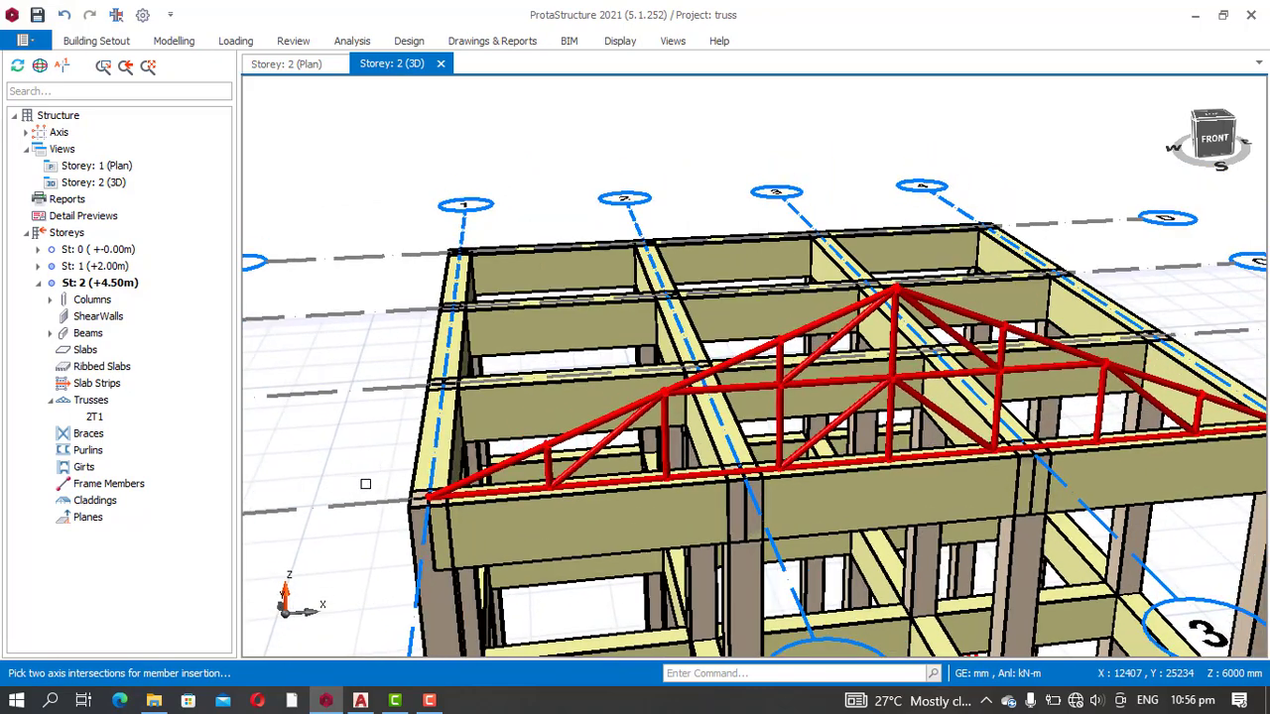
{"action": "middle_click_drag", "start_coordinate": [365, 483], "coordinate": [372, 437]}
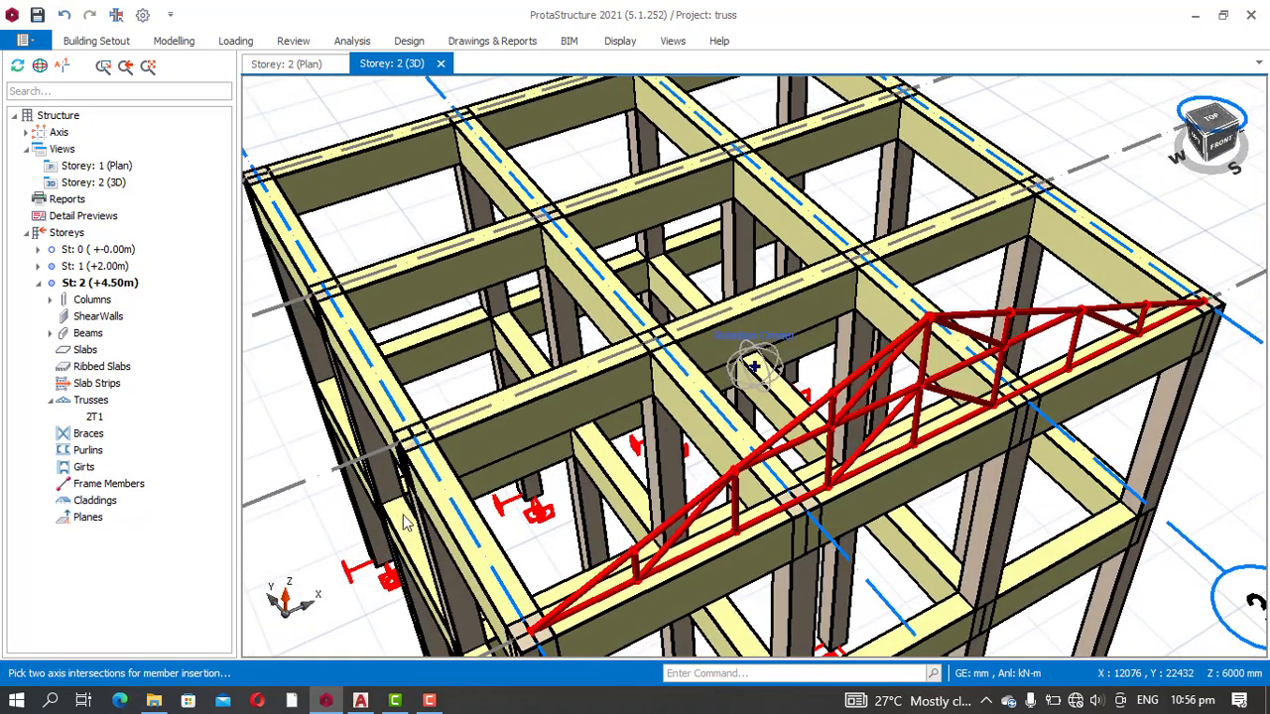
Step: Start a new steel truss on storey 2 by picking the two column end points
{"action": "left_click", "coordinate": [174, 41]}
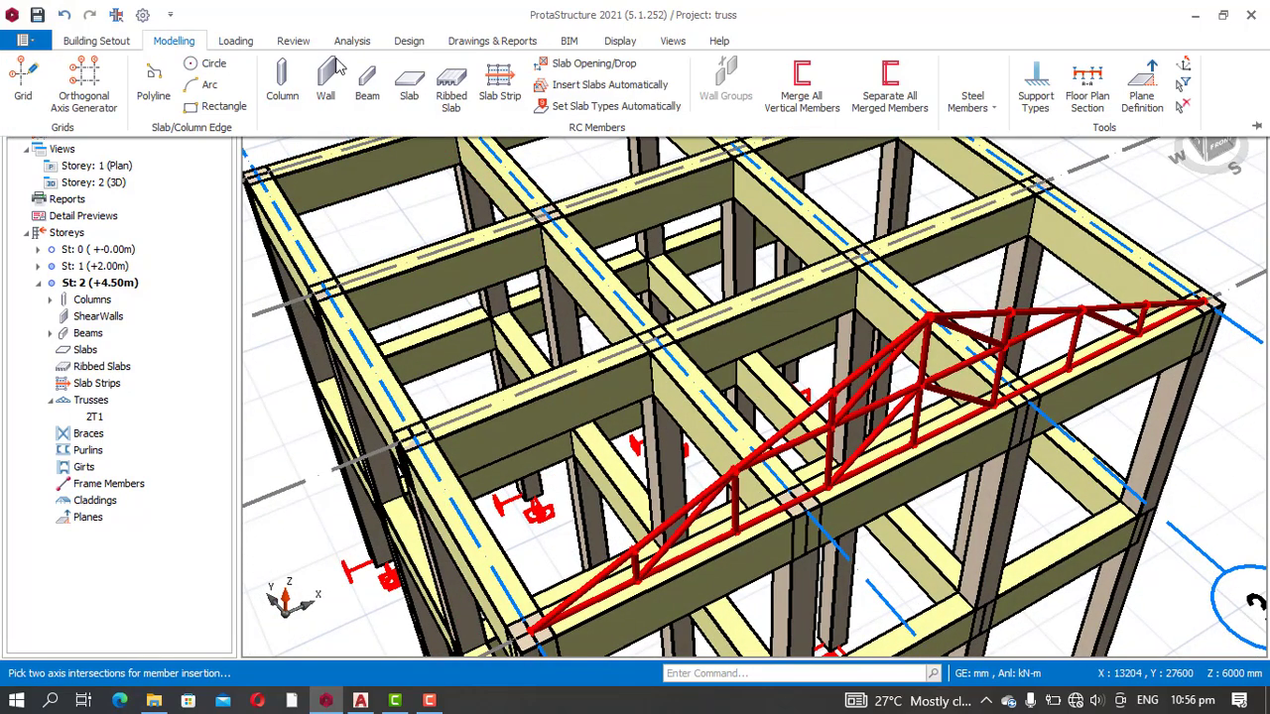
{"action": "left_click", "coordinate": [982, 104]}
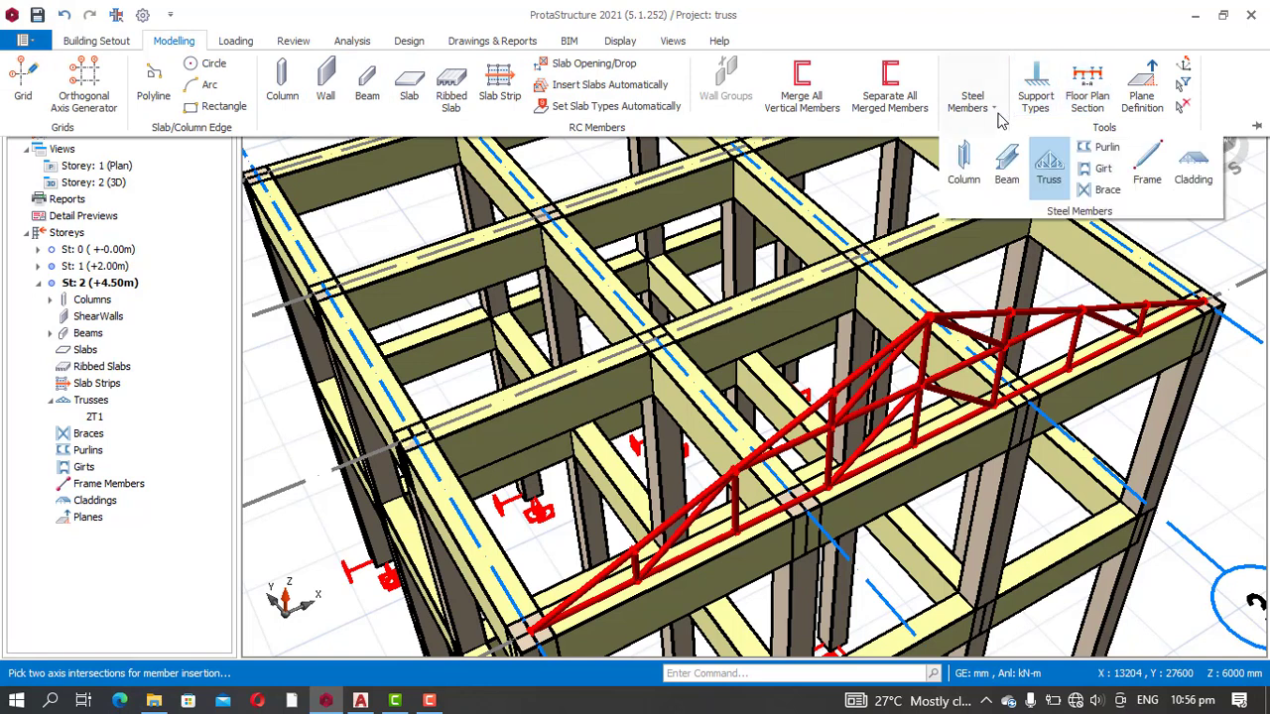
{"action": "left_click", "coordinate": [1051, 179]}
{"action": "left_click", "coordinate": [1048, 177]}
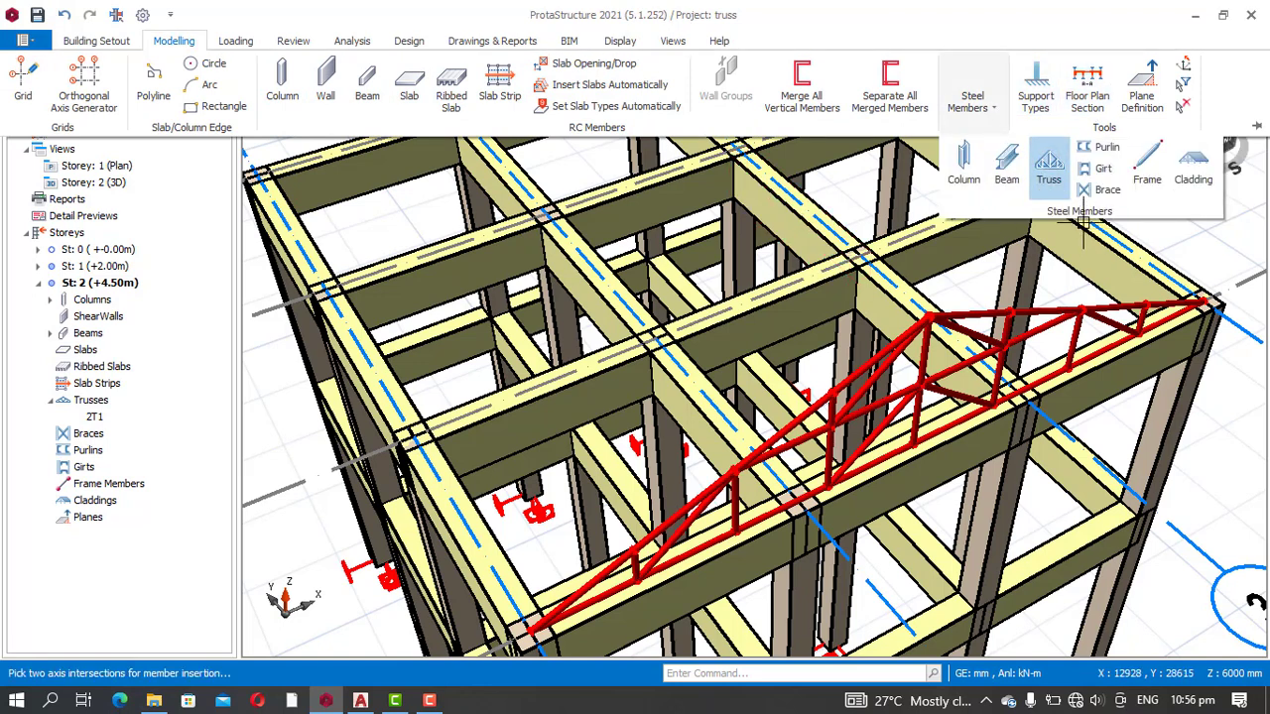
{"action": "scroll", "coordinate": [297, 397], "scroll_direction": "down", "scroll_amount": 3}
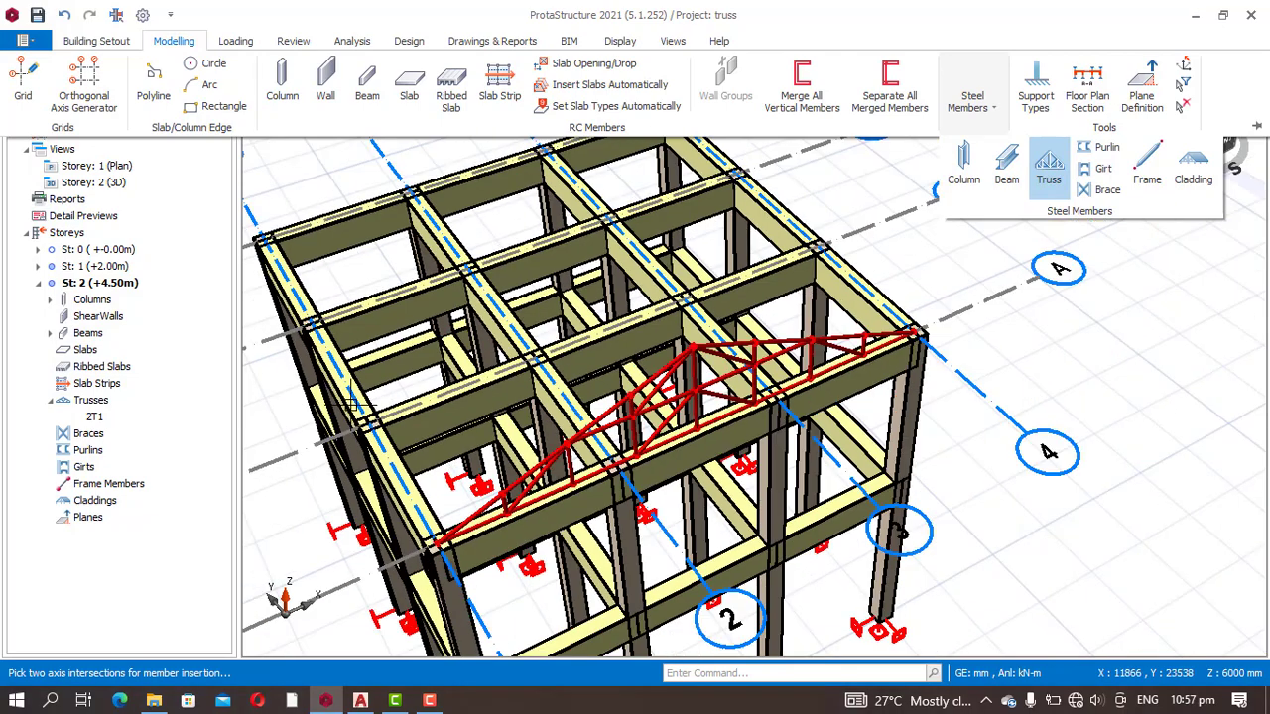
{"action": "scroll", "coordinate": [357, 402], "scroll_direction": "up", "scroll_amount": 5}
{"action": "scroll", "coordinate": [453, 447], "scroll_direction": "down", "scroll_amount": 5}
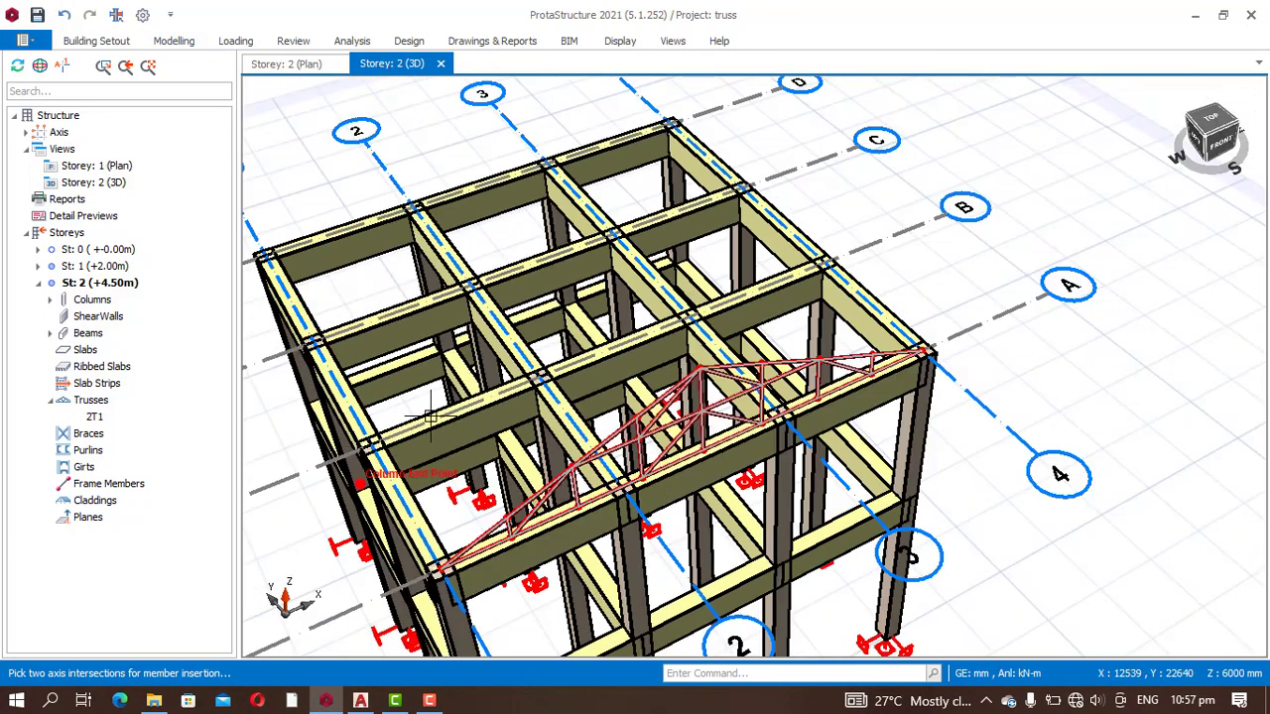
{"action": "scroll", "coordinate": [813, 243], "scroll_direction": "up", "scroll_amount": 2}
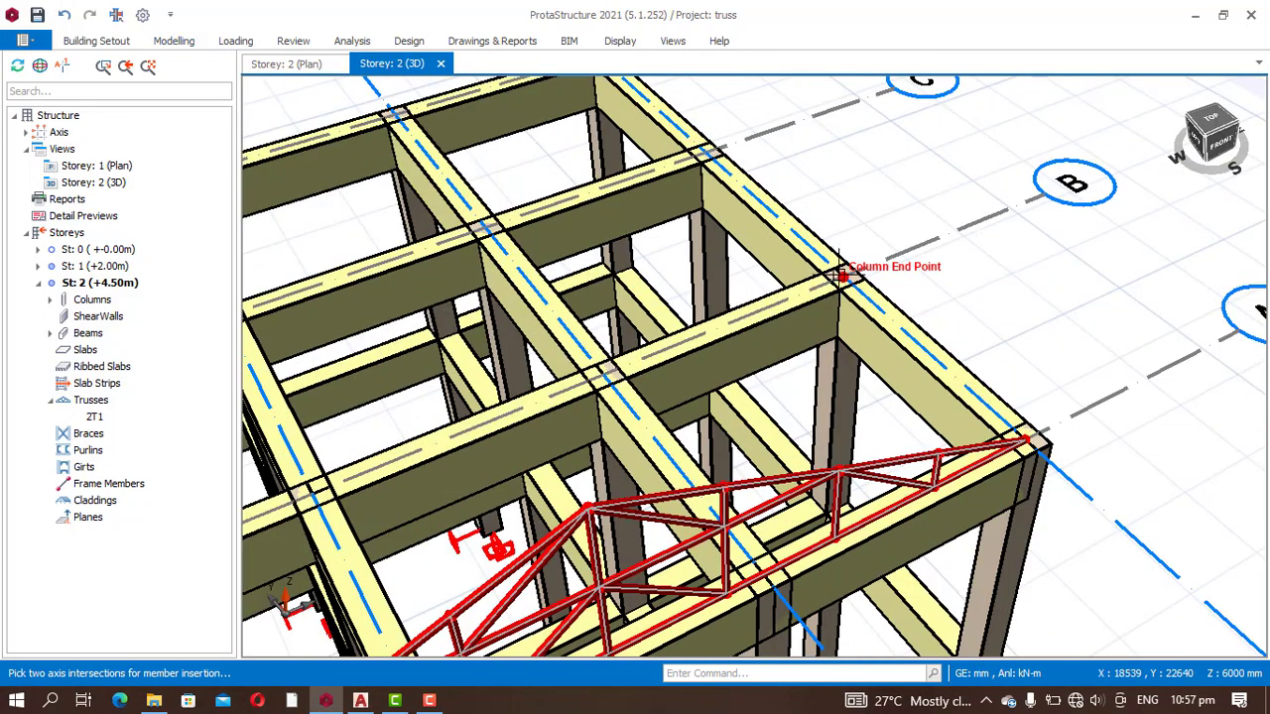
{"action": "left_click", "coordinate": [850, 275]}
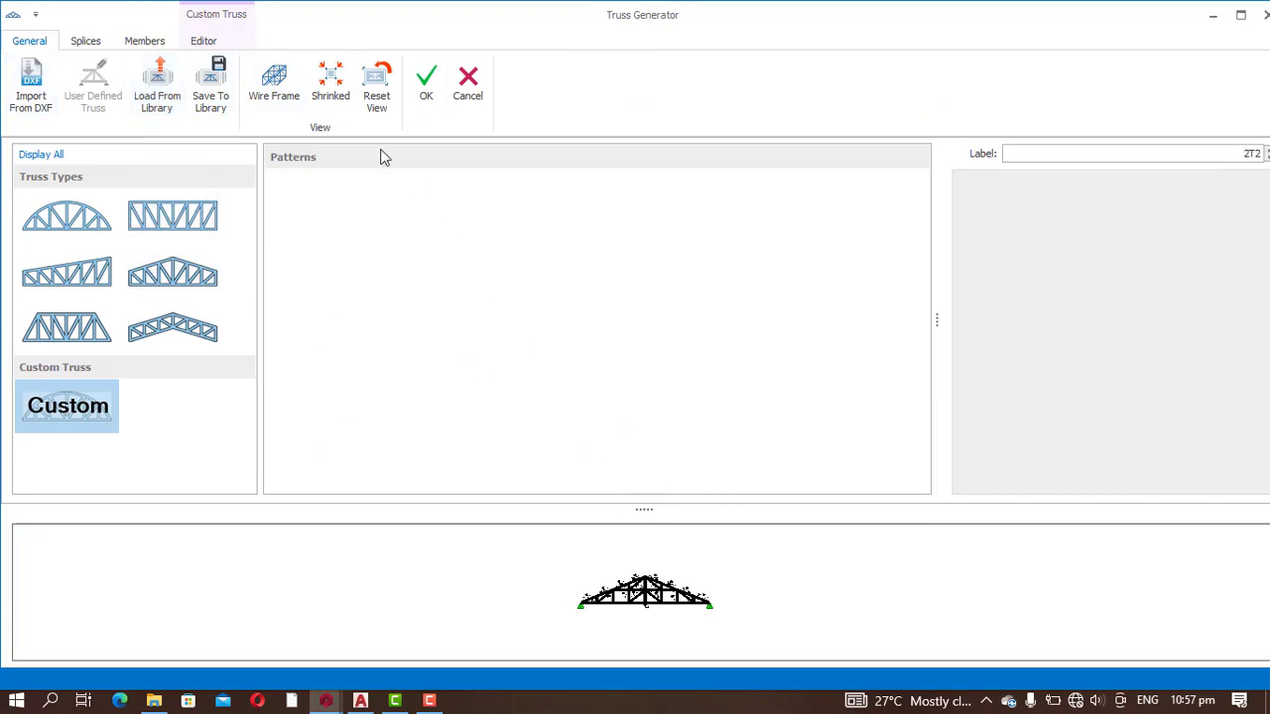
Step: Load the saved 'truss' design from the TRUSStube library group and accept it
{"action": "left_click", "coordinate": [154, 87]}
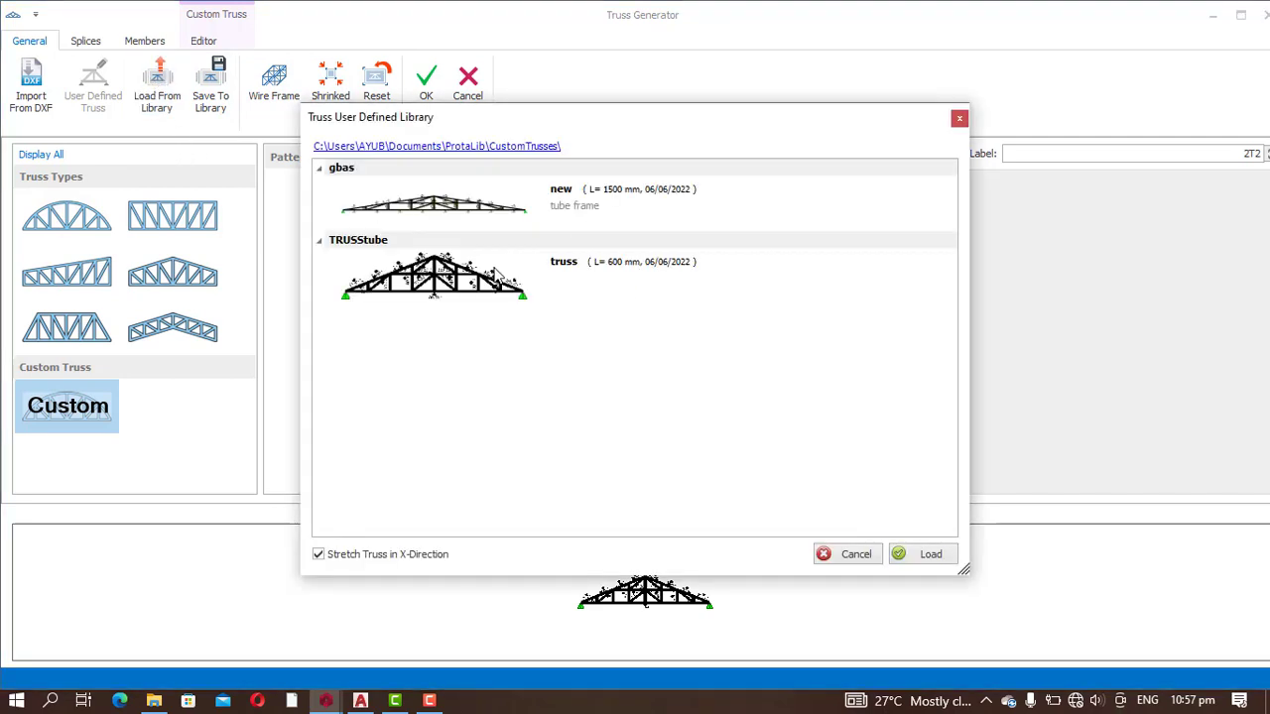
{"action": "left_click", "coordinate": [486, 280]}
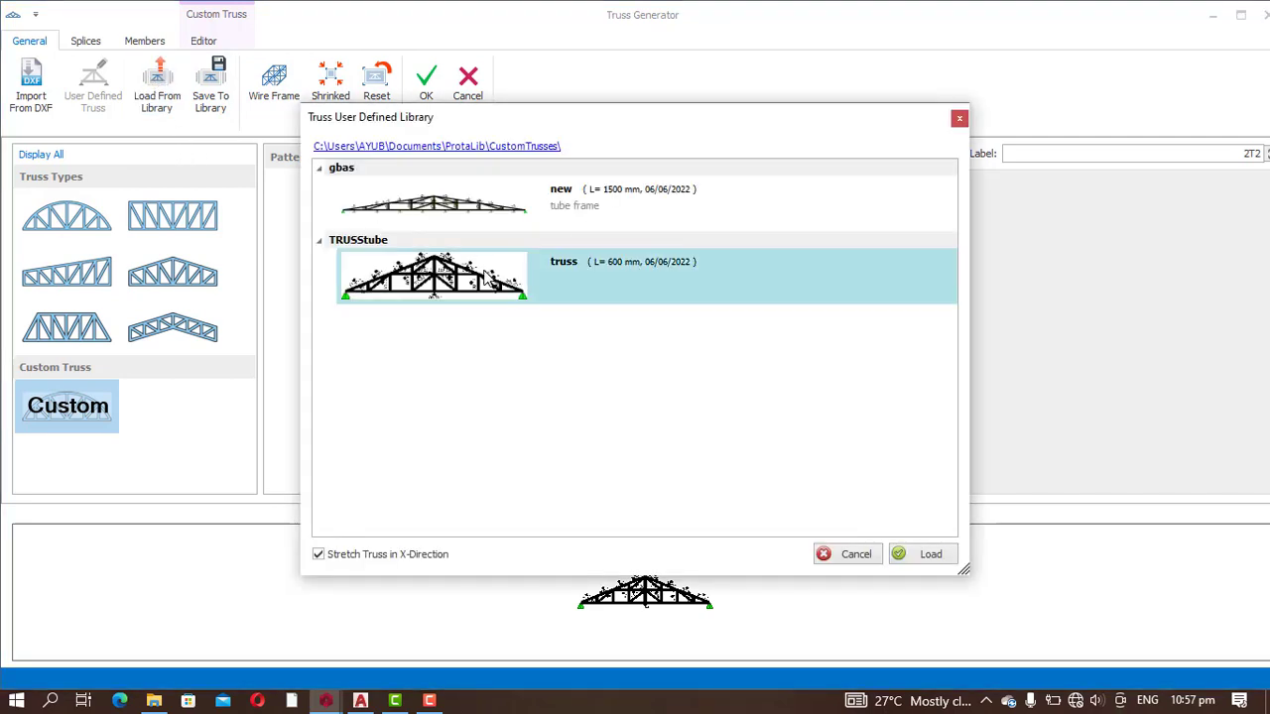
{"action": "left_click", "coordinate": [918, 555]}
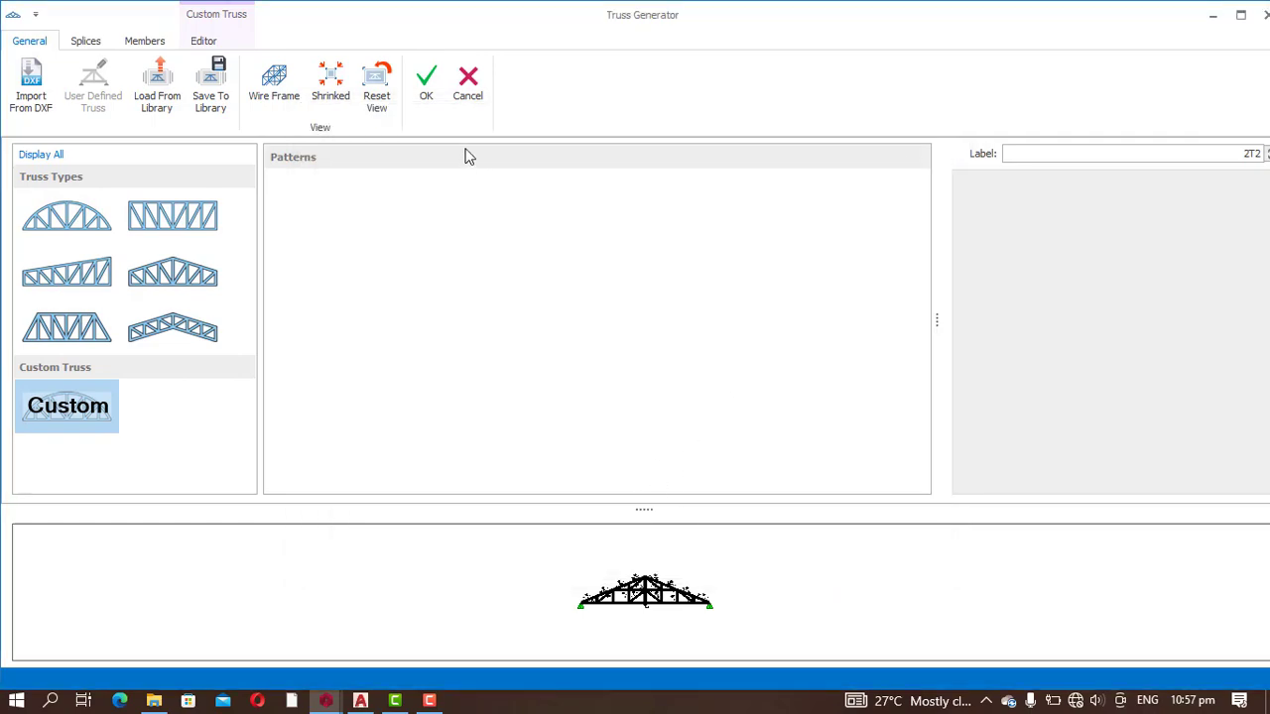
{"action": "left_click", "coordinate": [425, 85]}
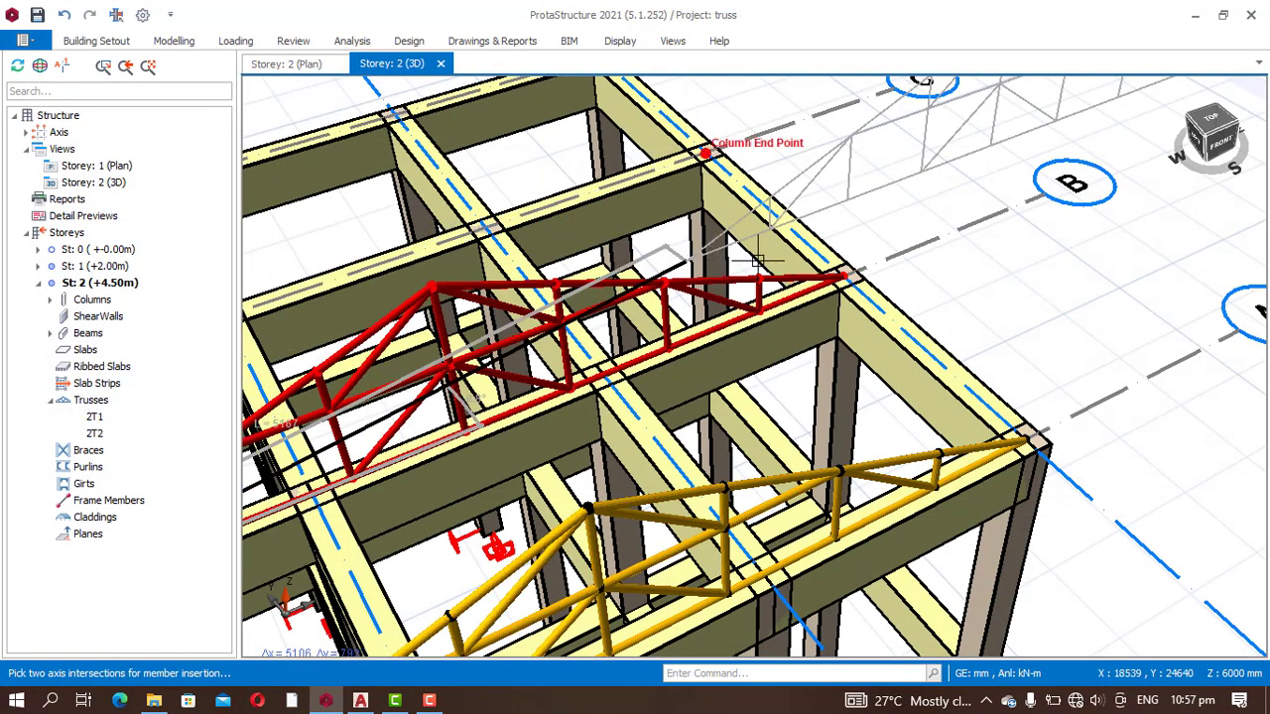
Step: Place trusses 2T2, 2T3 and 2T4 at the top-storey column end points
{"action": "scroll", "coordinate": [756, 260], "scroll_direction": "down", "scroll_amount": 5}
{"action": "scroll", "coordinate": [337, 342], "scroll_direction": "up", "scroll_amount": 5}
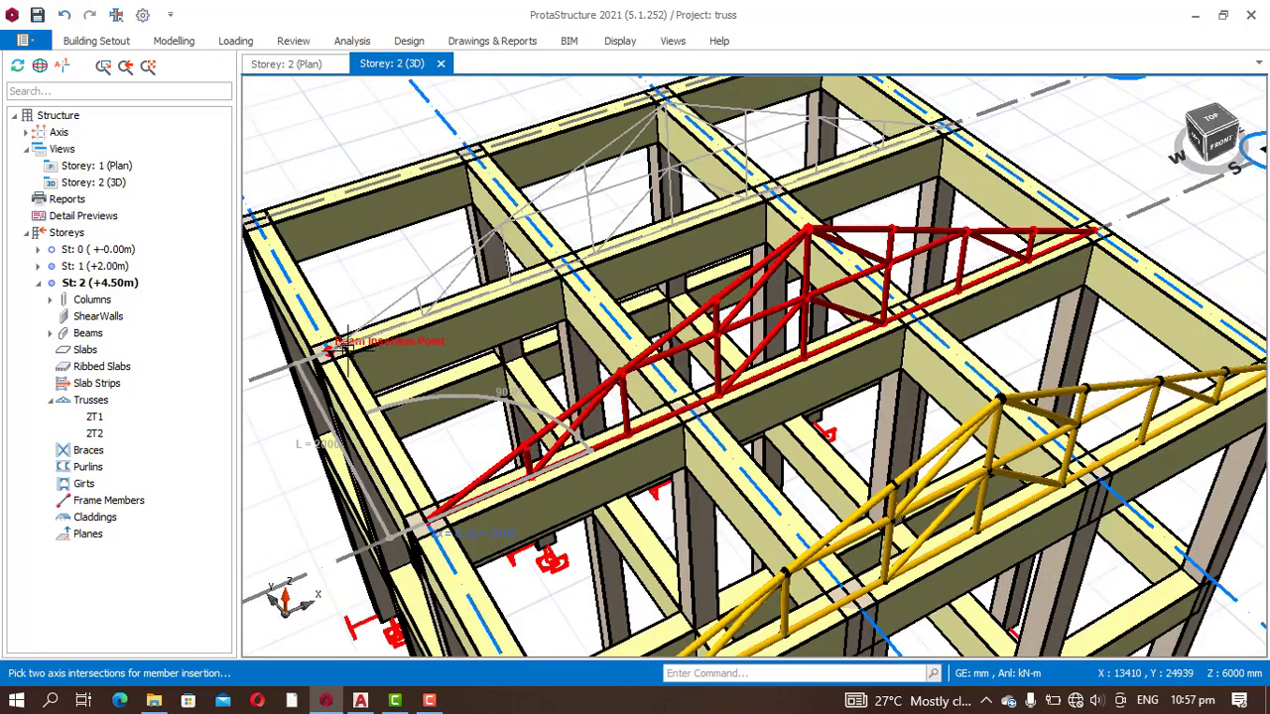
{"action": "left_click", "coordinate": [339, 345]}
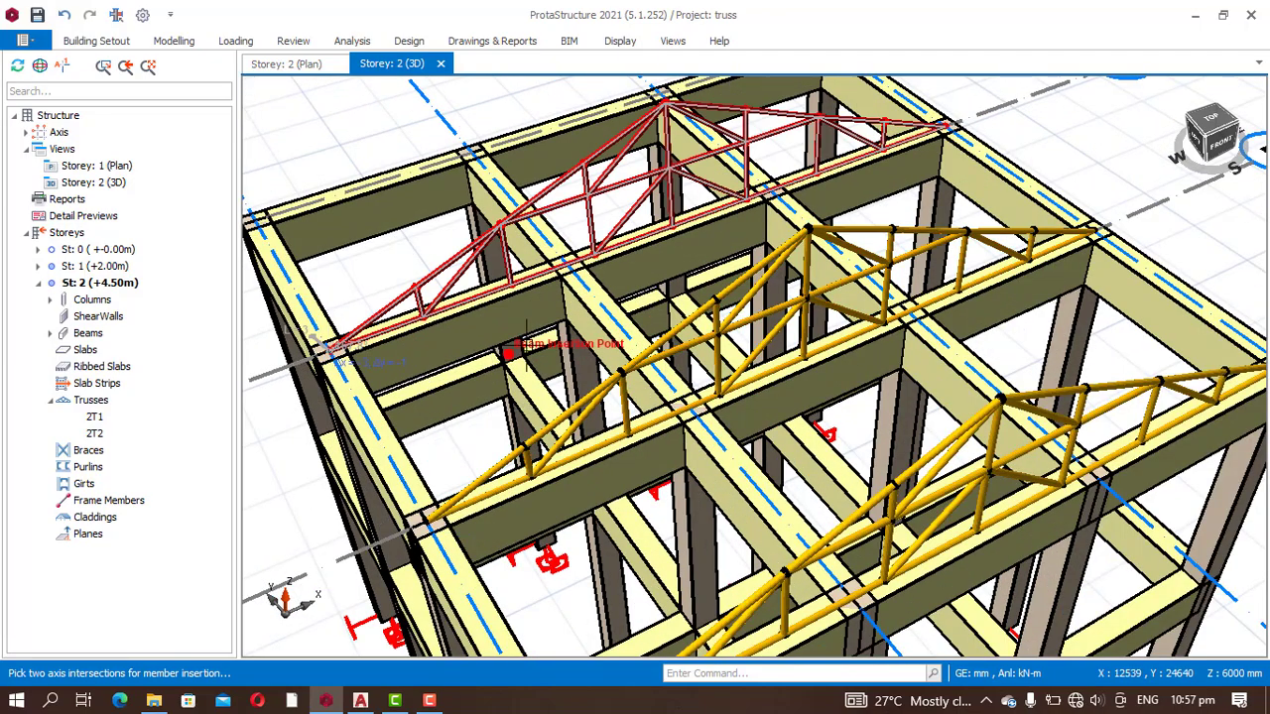
{"action": "scroll", "coordinate": [526, 339], "scroll_direction": "down", "scroll_amount": 2}
{"action": "left_click", "coordinate": [340, 283]}
{"action": "scroll", "coordinate": [341, 254], "scroll_direction": "up", "scroll_amount": 2}
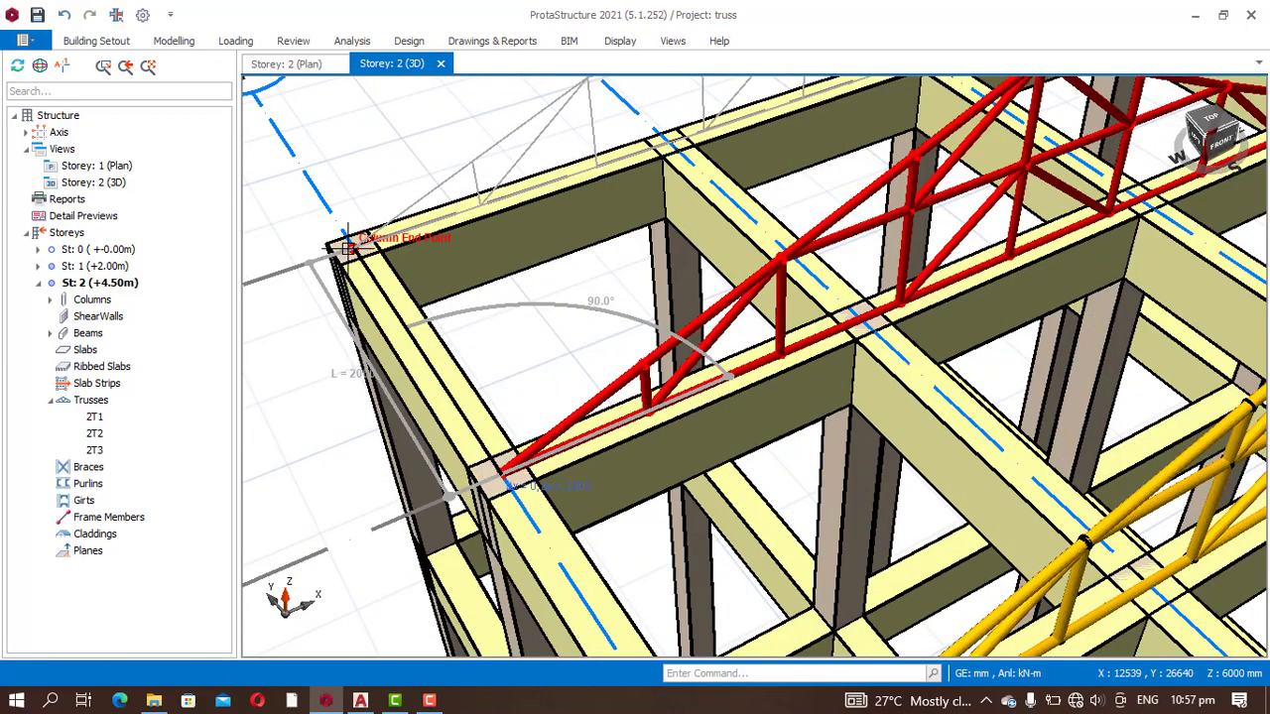
{"action": "left_click", "coordinate": [346, 247]}
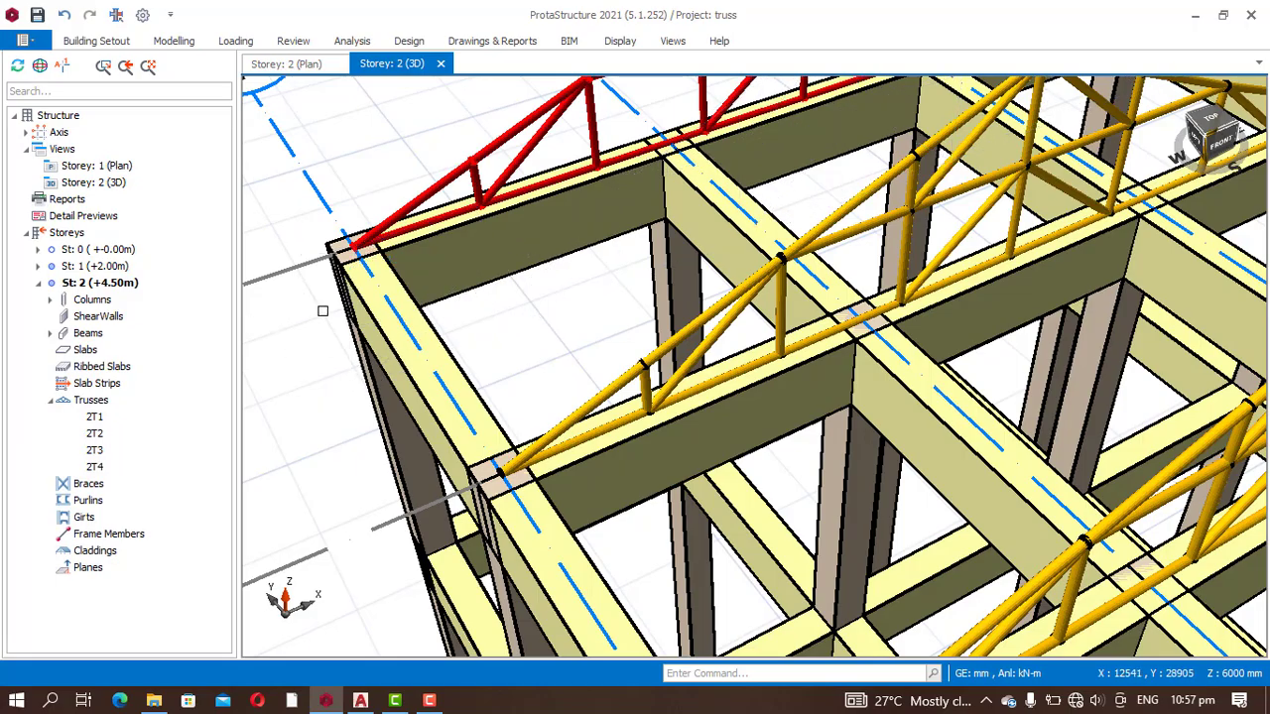
{"action": "scroll", "coordinate": [322, 311], "scroll_direction": "down", "scroll_amount": 5}
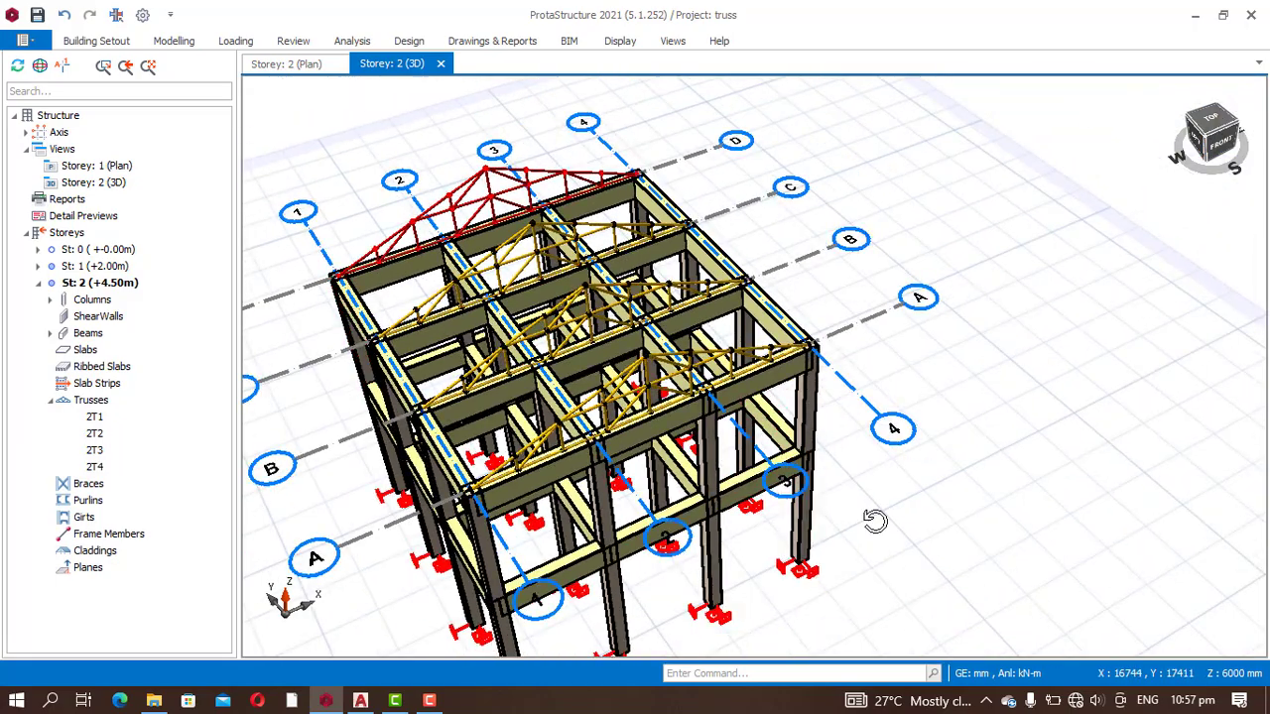
{"action": "mouse_move", "coordinate": [873, 521]}
{"action": "middle_mouse_down"}
{"action": "mouse_move", "coordinate": [921, 467]}
{"action": "mouse_move", "coordinate": [1018, 448]}
{"action": "mouse_move", "coordinate": [910, 461]}
{"action": "mouse_move", "coordinate": [287, 467]}
{"action": "mouse_move", "coordinate": [927, 414]}
{"action": "middle_mouse_up"}
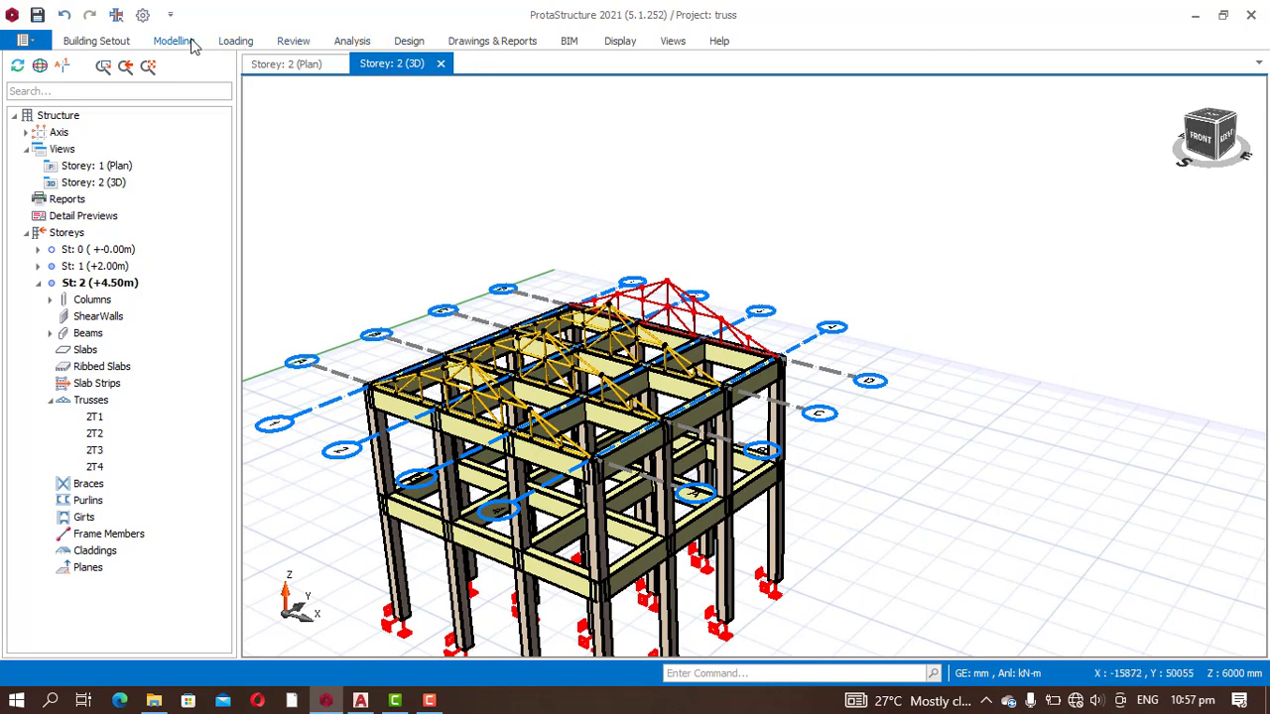
Step: Start the Purlin tool and pick two roof trusses to open purlin set 2P1's settings
{"action": "left_click", "coordinate": [188, 42]}
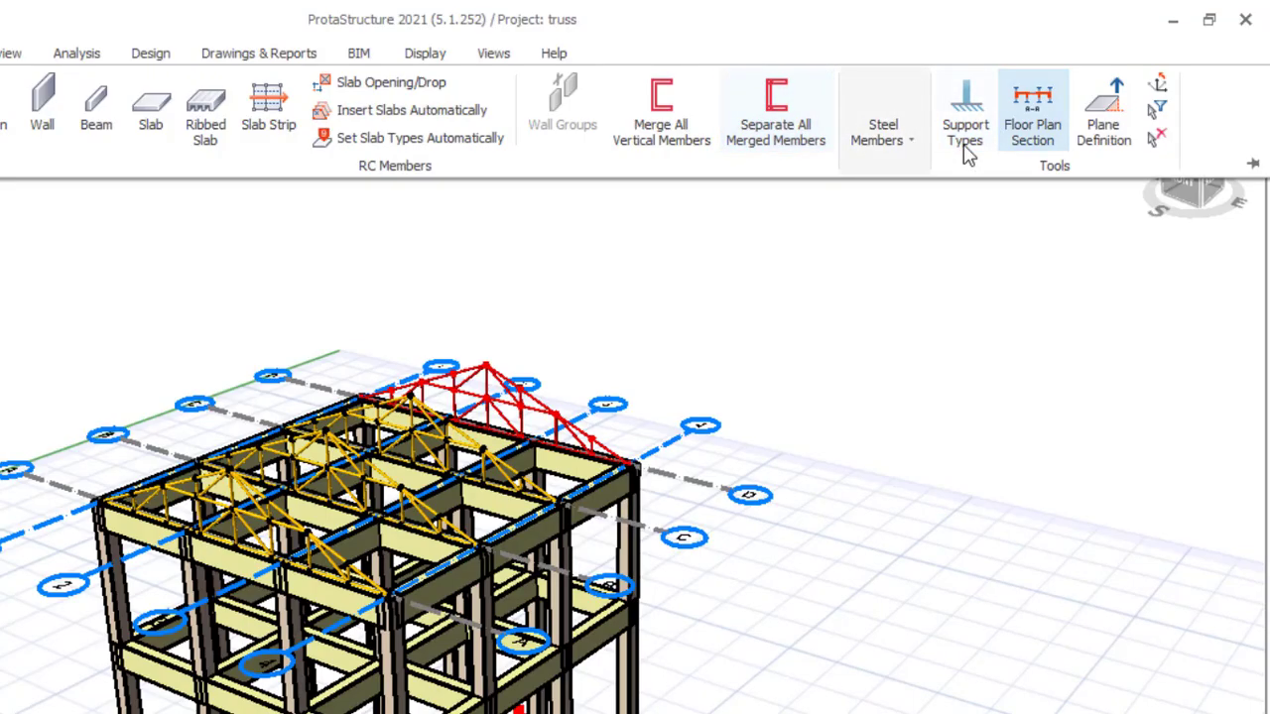
{"action": "left_click", "coordinate": [914, 151]}
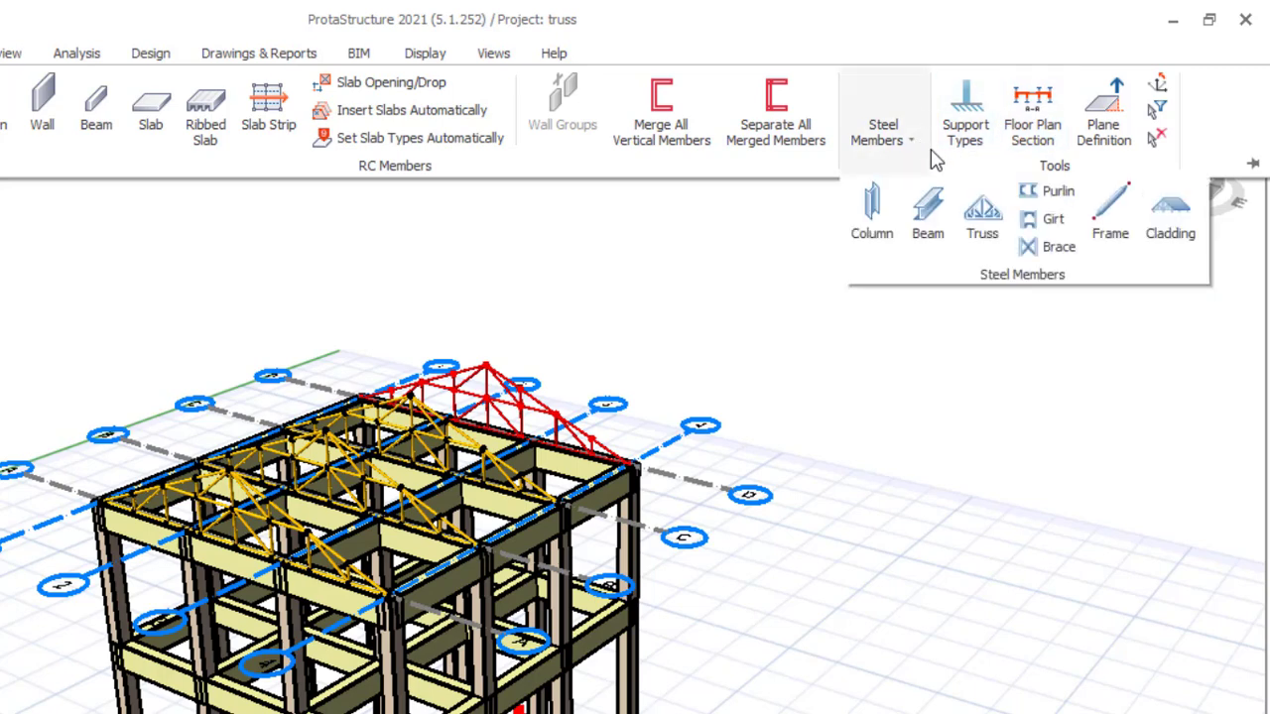
{"action": "left_click", "coordinate": [1052, 193]}
{"action": "scroll", "coordinate": [455, 679], "scroll_direction": "up", "scroll_amount": 5}
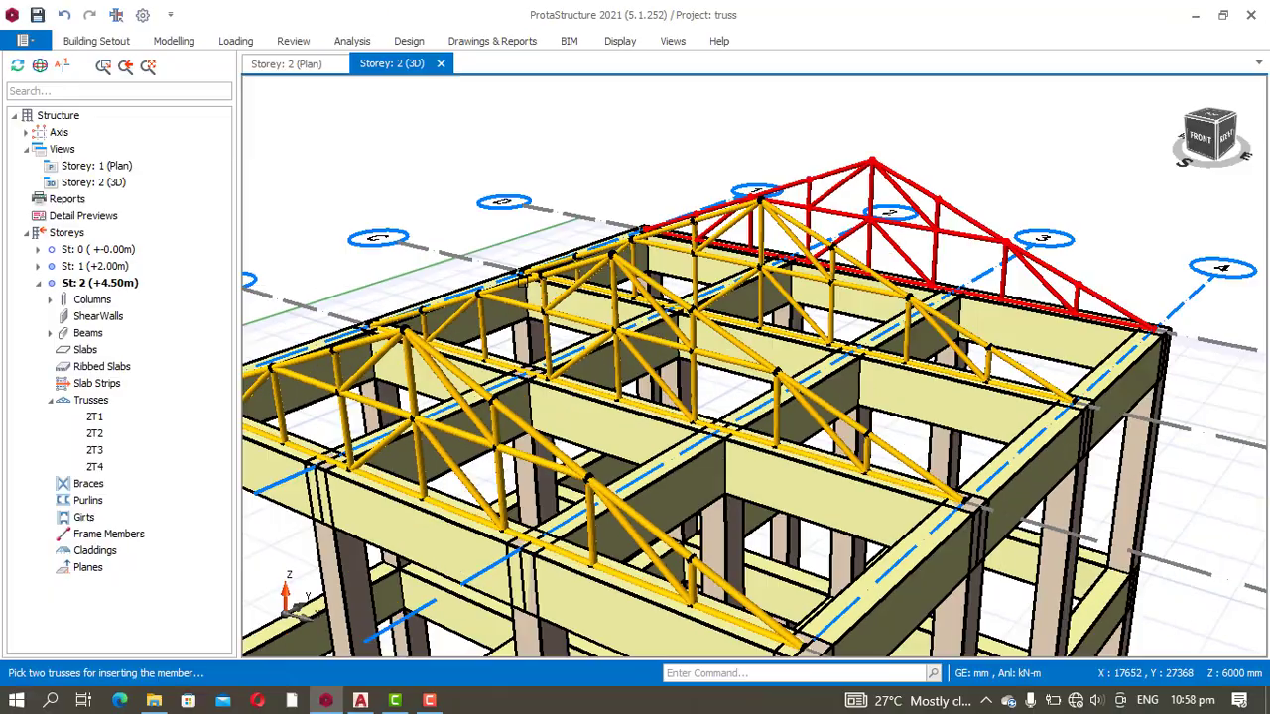
{"action": "left_click", "coordinate": [625, 260]}
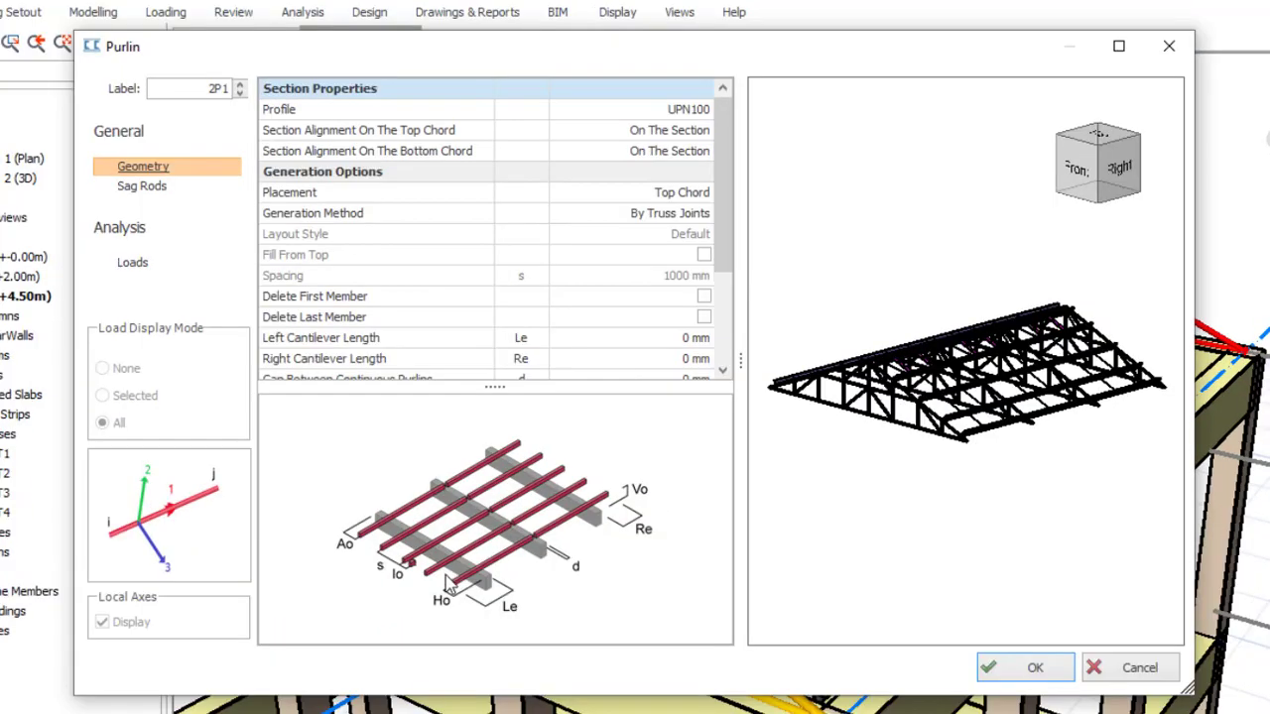
Step: Set purlin 2P1's profile to TUBO-D48.3x3 and generate the purlins across the trusses
{"action": "double_click", "coordinate": [674, 111]}
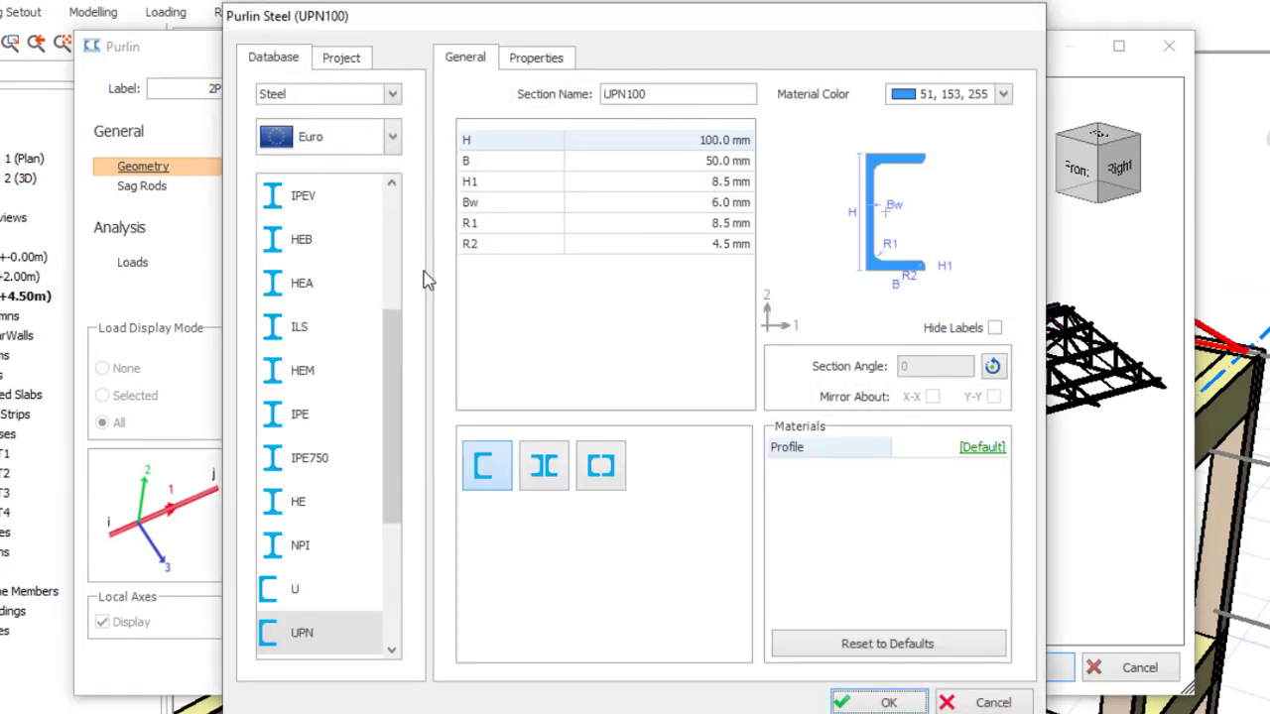
{"action": "scroll", "coordinate": [405, 427], "scroll_direction": "down", "scroll_amount": 3}
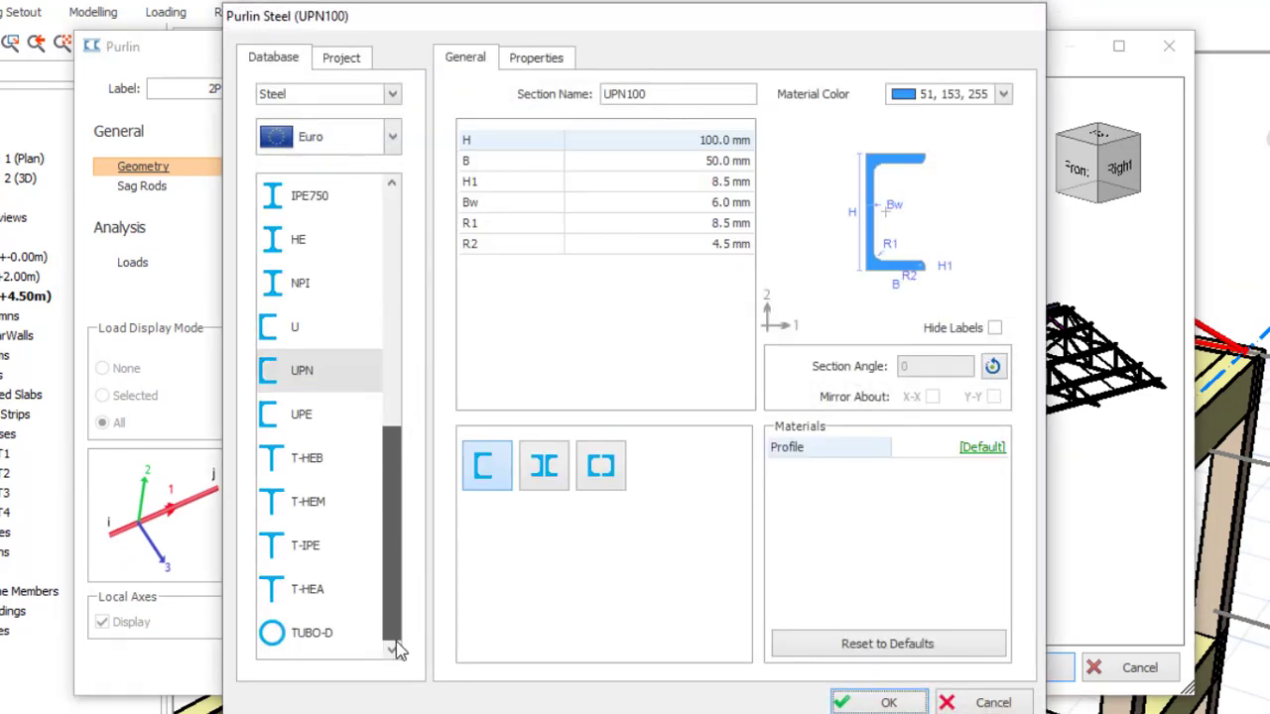
{"action": "left_click", "coordinate": [327, 635]}
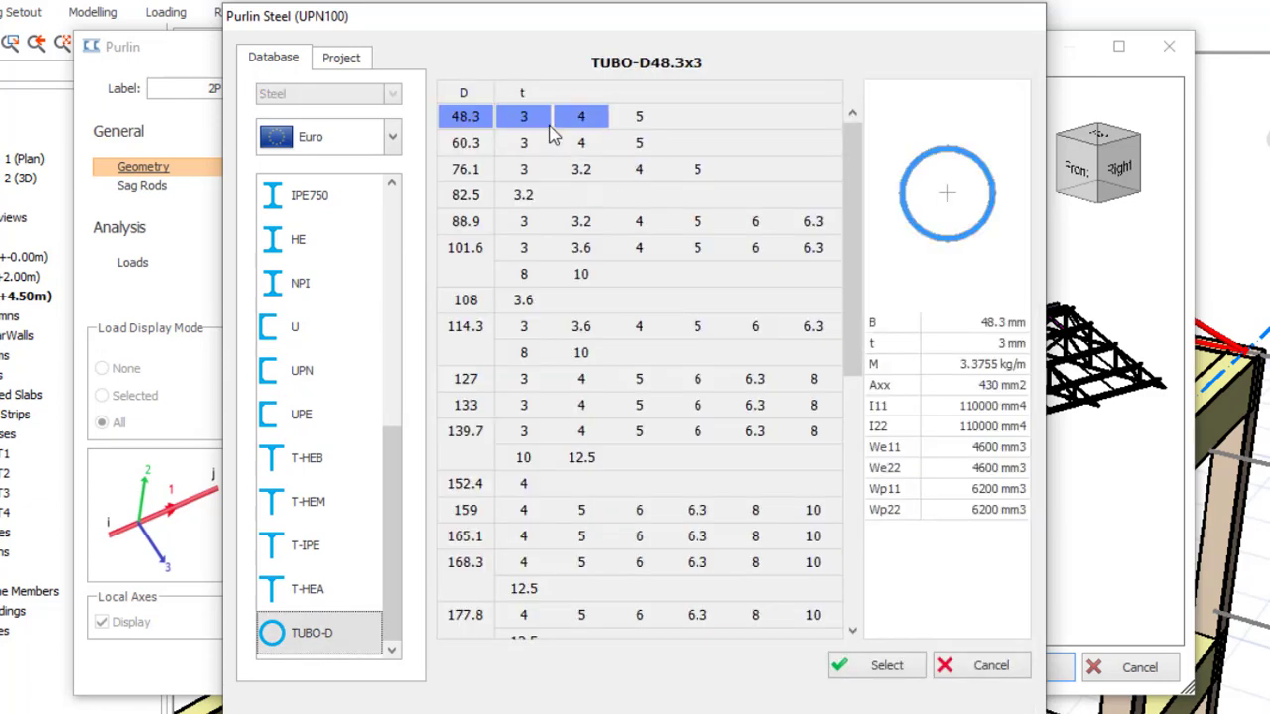
{"action": "left_click", "coordinate": [886, 675]}
{"action": "left_click", "coordinate": [878, 699]}
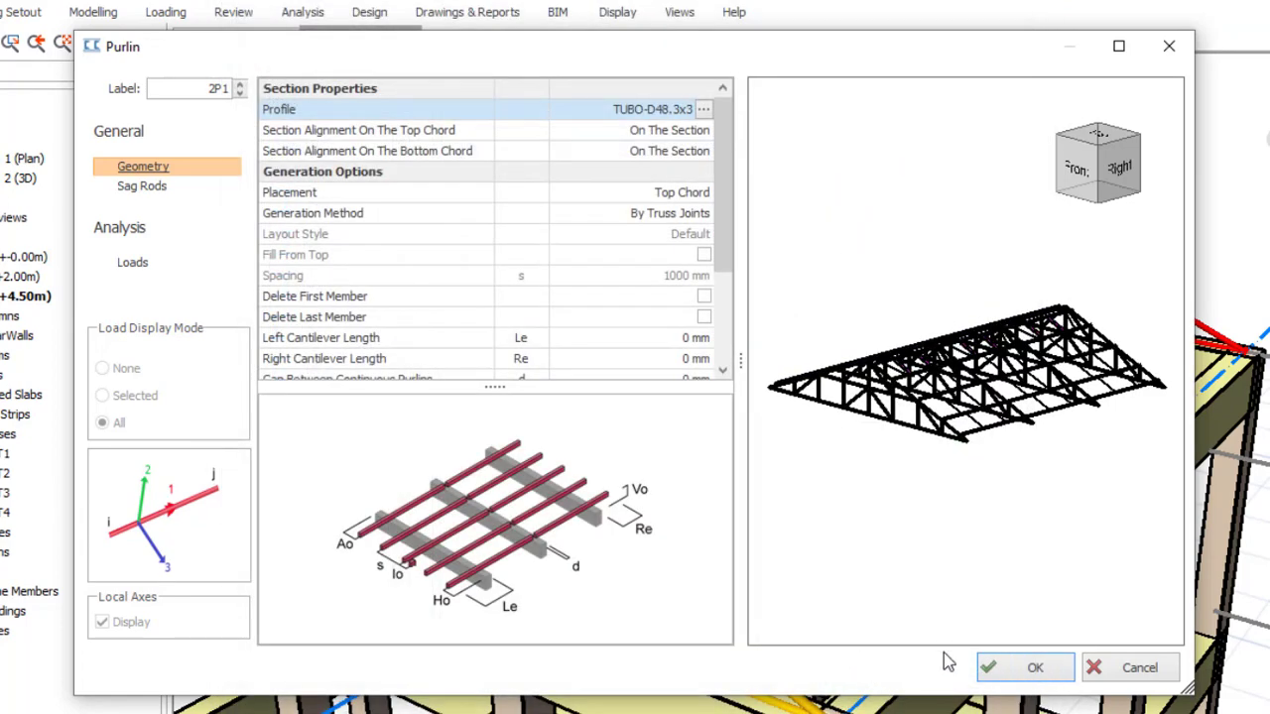
{"action": "left_click", "coordinate": [1027, 667]}
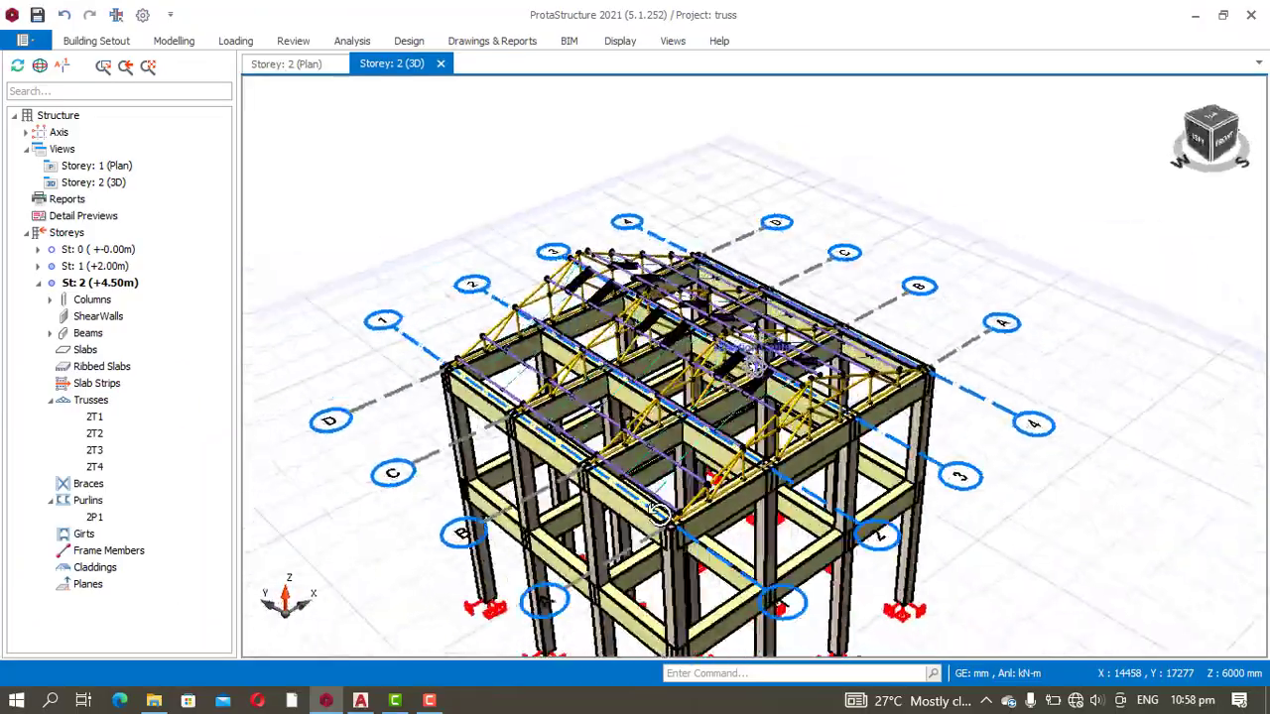
{"action": "middle_click_drag", "start_coordinate": [474, 544], "coordinate": [903, 508]}
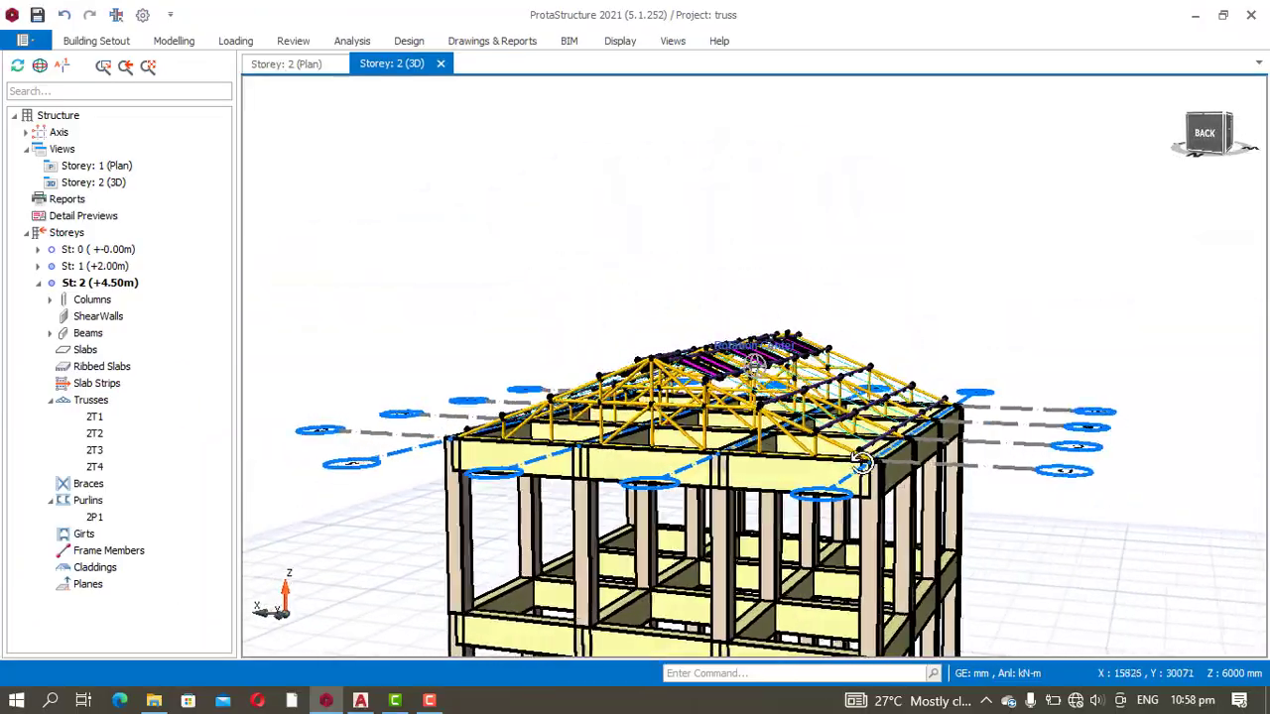
{"action": "mouse_move", "coordinate": [863, 463]}
{"action": "middle_mouse_down"}
{"action": "mouse_move", "coordinate": [712, 499]}
{"action": "mouse_move", "coordinate": [457, 474]}
{"action": "mouse_move", "coordinate": [476, 442]}
{"action": "mouse_move", "coordinate": [555, 461]}
{"action": "mouse_move", "coordinate": [928, 415]}
{"action": "middle_mouse_up"}
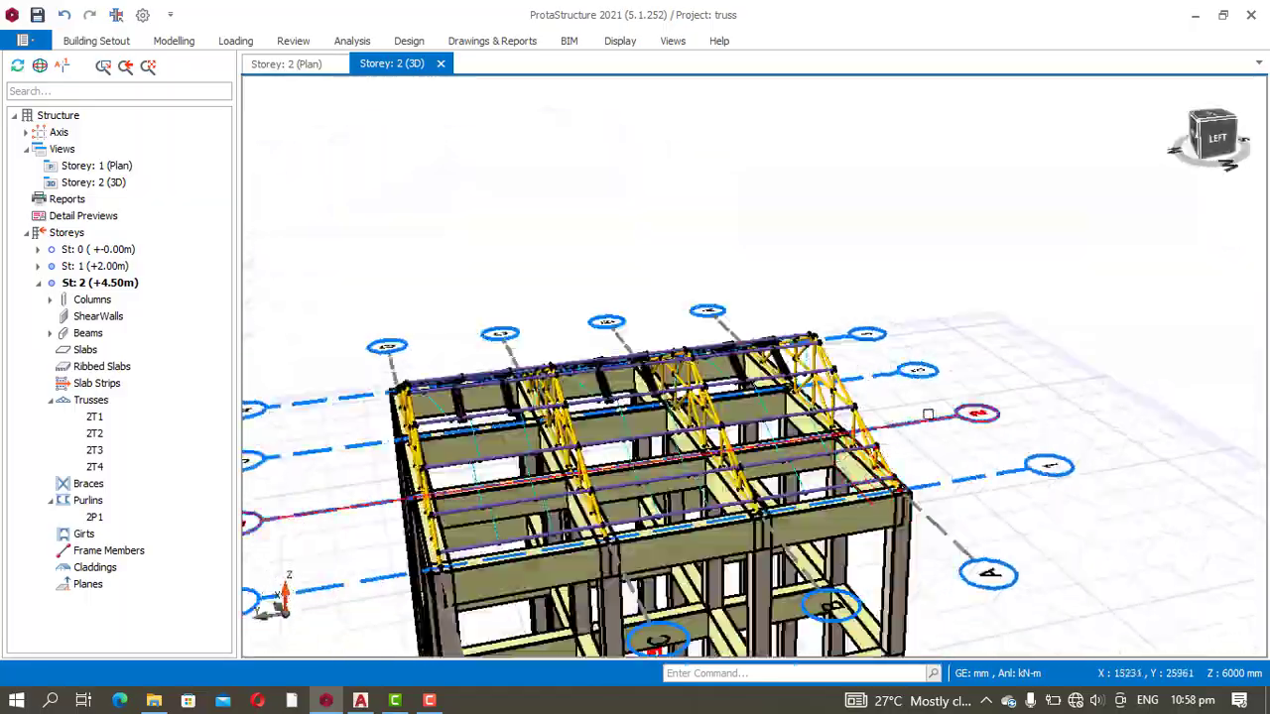
{"action": "middle_click_drag", "start_coordinate": [1074, 373], "coordinate": [893, 406]}
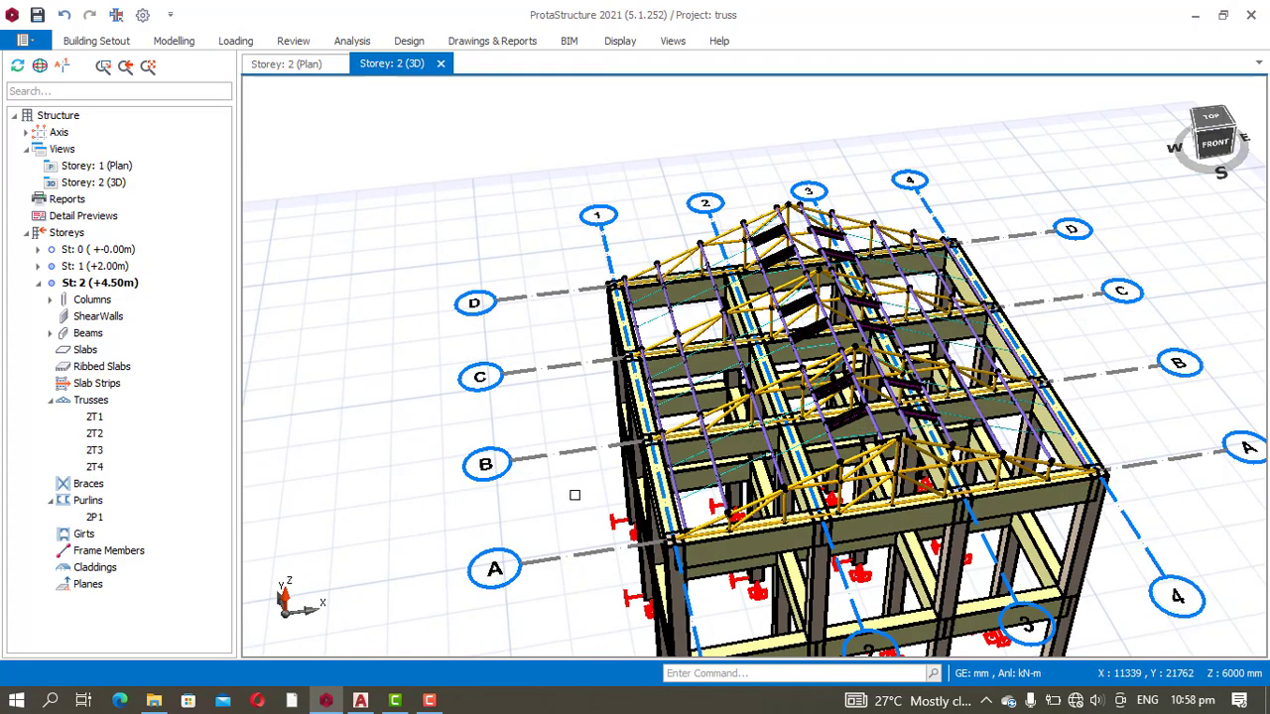